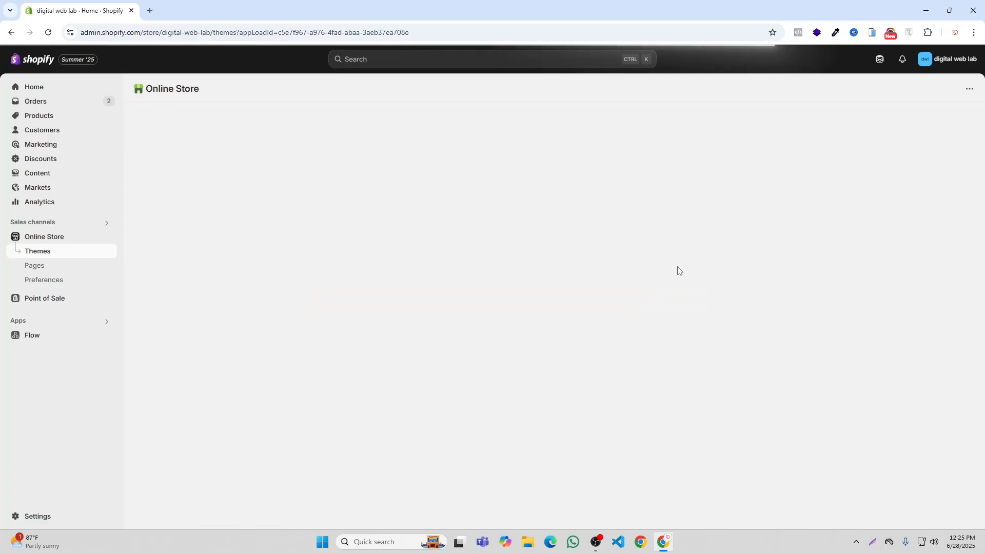
Open the Horizon theme for customization and add a Collection list: Bento section to the home page template.
left_click(758, 343)
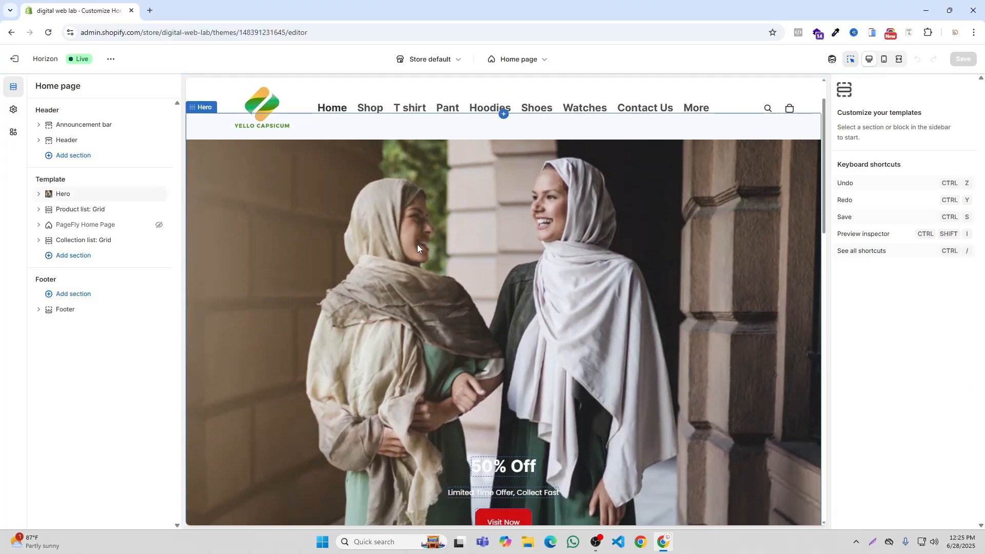
scroll(417, 244, "down", 7)
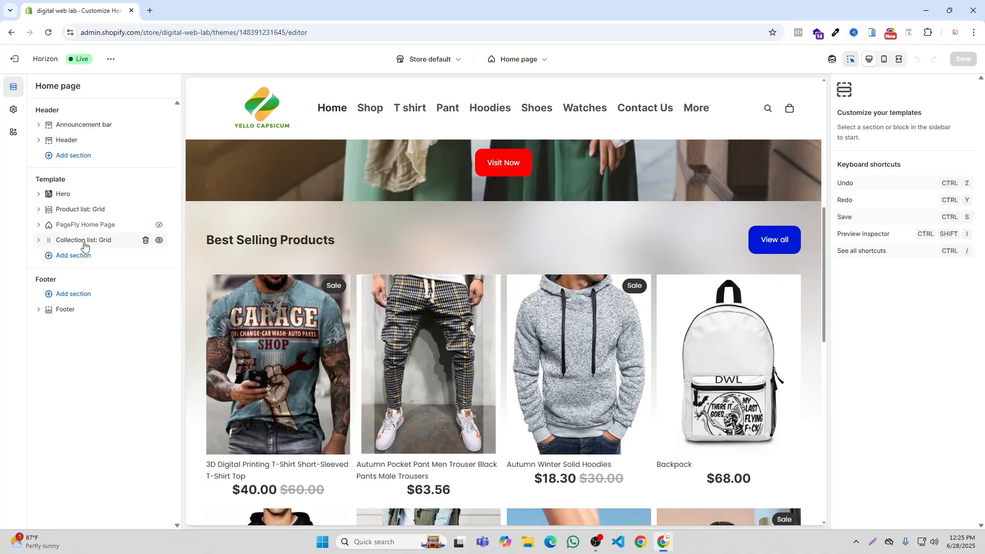
left_click(72, 257)
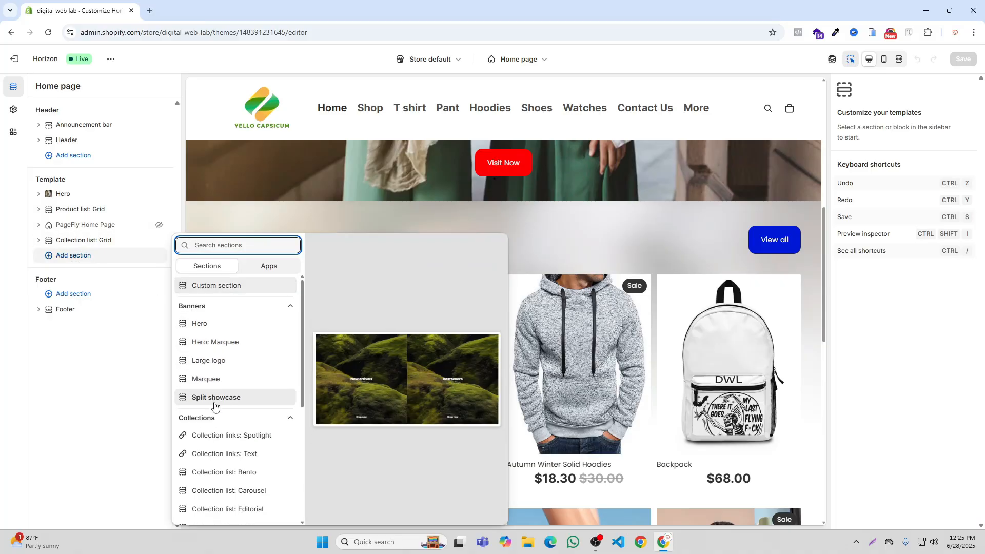
scroll(221, 398, "down", 1)
scroll(212, 398, "down", 1)
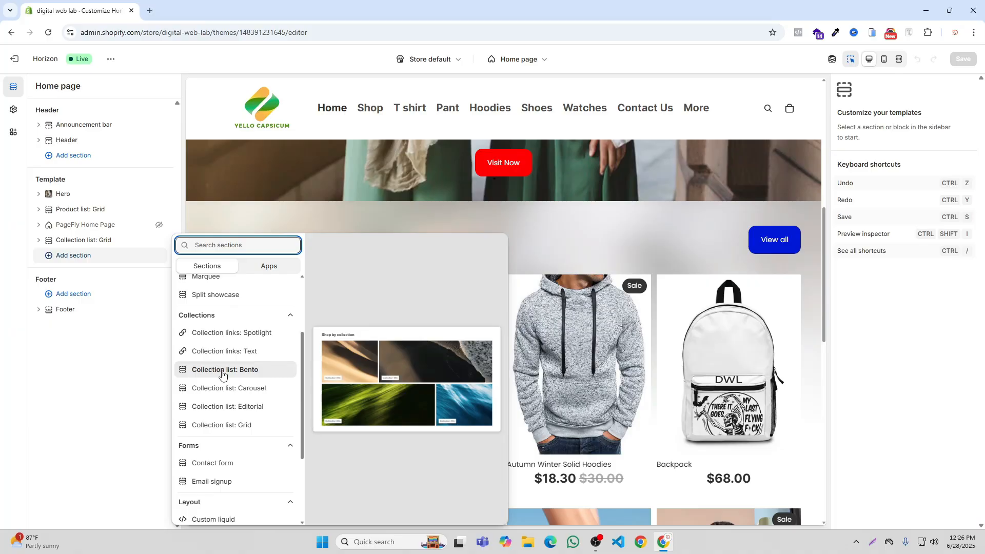
left_click(223, 374)
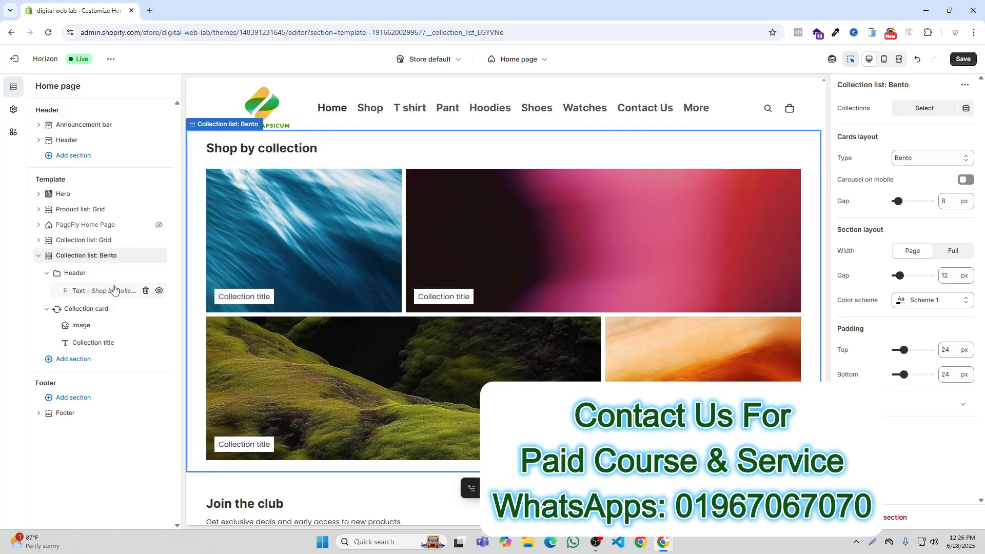
Assign the Hoodies, Pant, Shoes and T shirt collections to the Bento section, leaving out Watches, and save the theme.
left_click(920, 111)
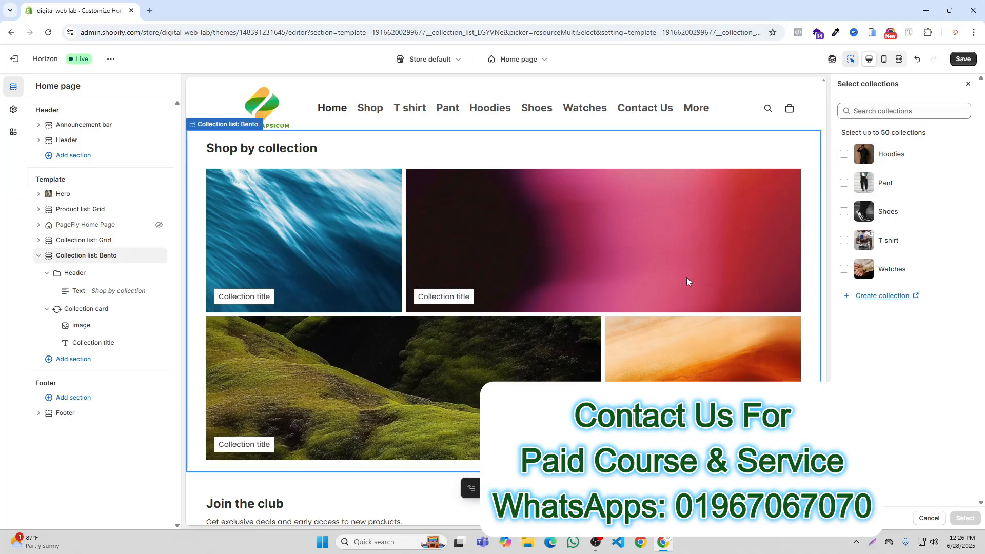
left_click(844, 153)
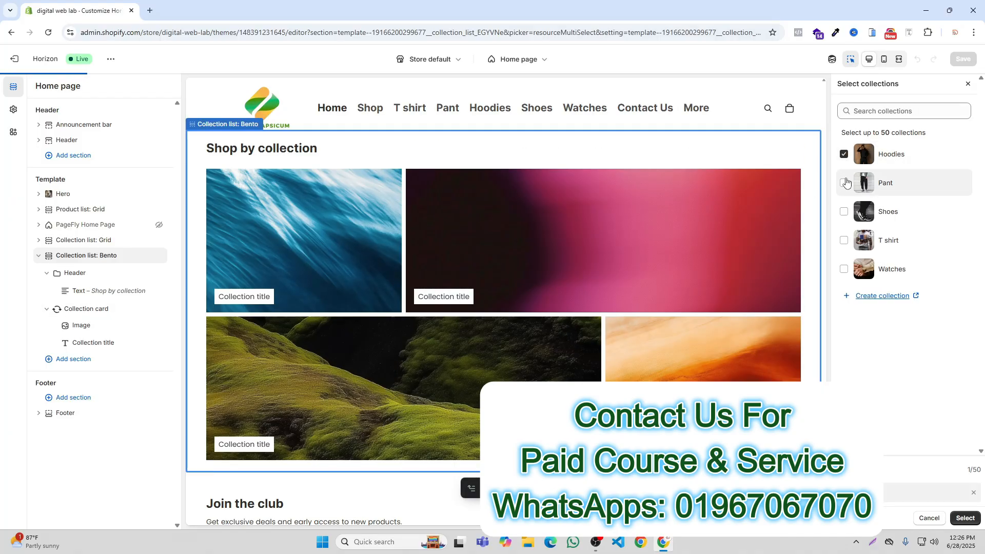
left_click(844, 182)
left_click(843, 212)
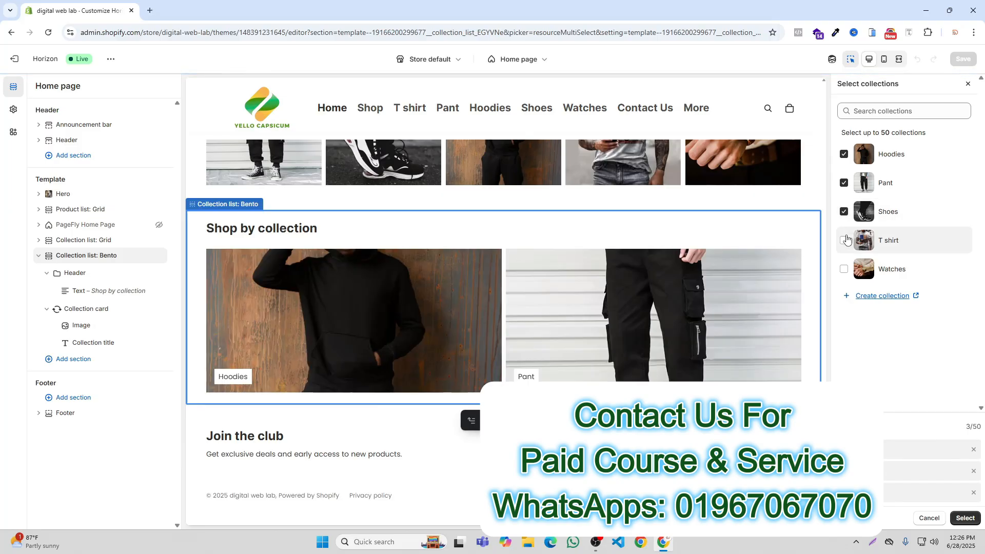
left_click(844, 240)
left_click(843, 269)
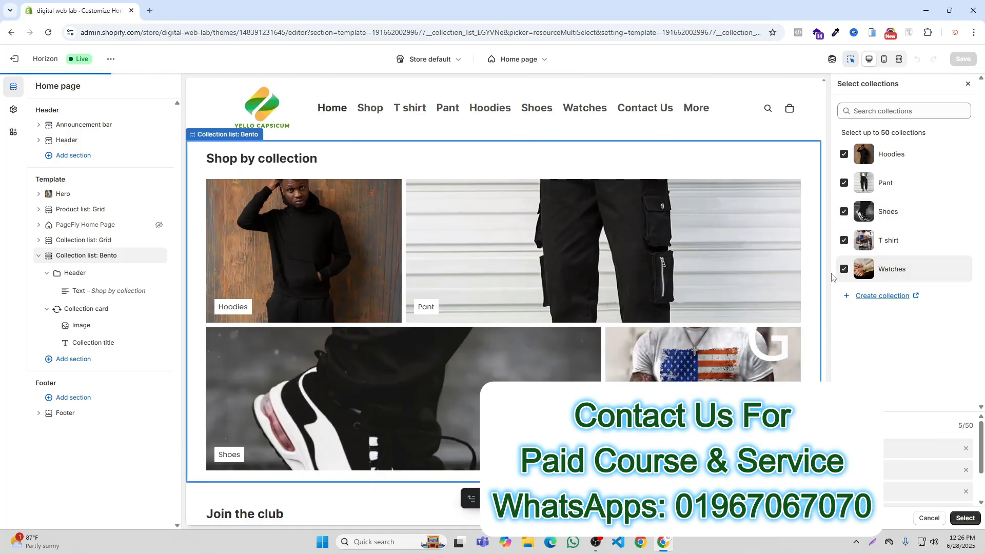
scroll(673, 327, "down", 1)
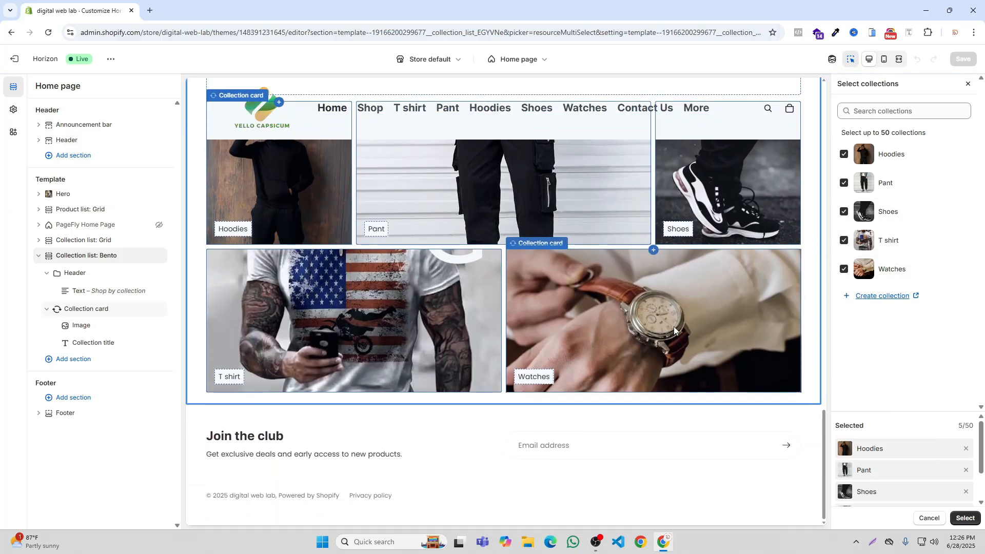
scroll(672, 326, "up", 2)
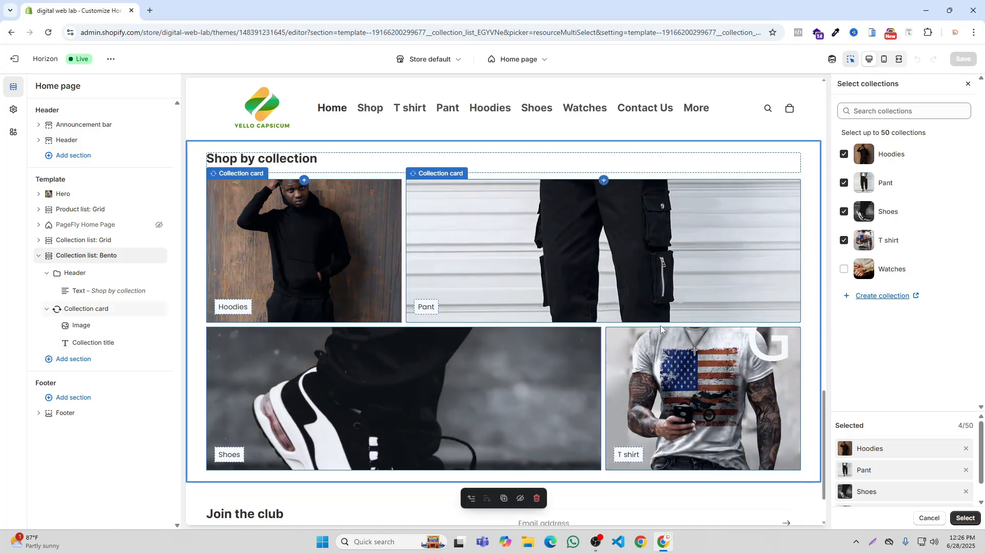
left_click(964, 518)
left_click(962, 60)
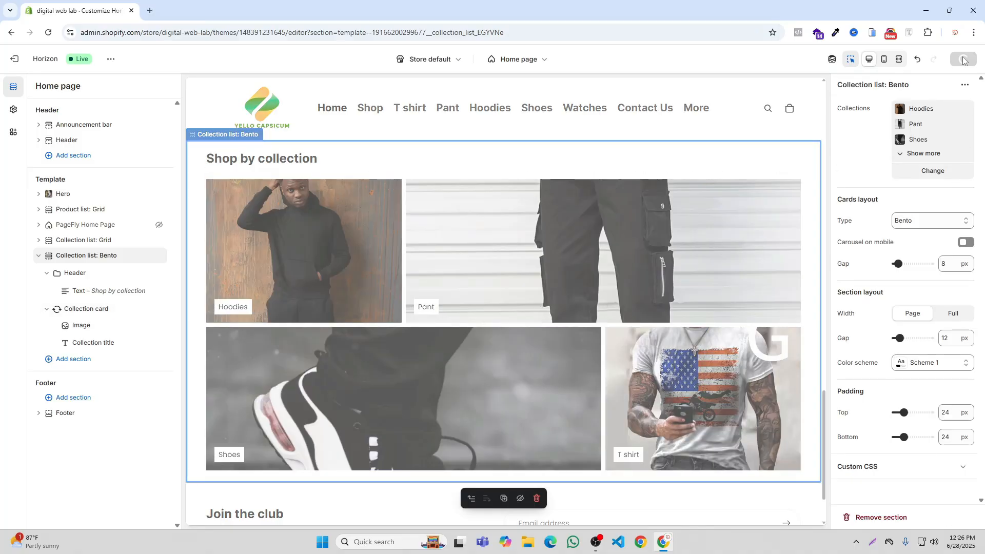
View the storefront in a new tab and examine the Bento collection section below the existing collection grid.
left_click(111, 63)
left_click(32, 156)
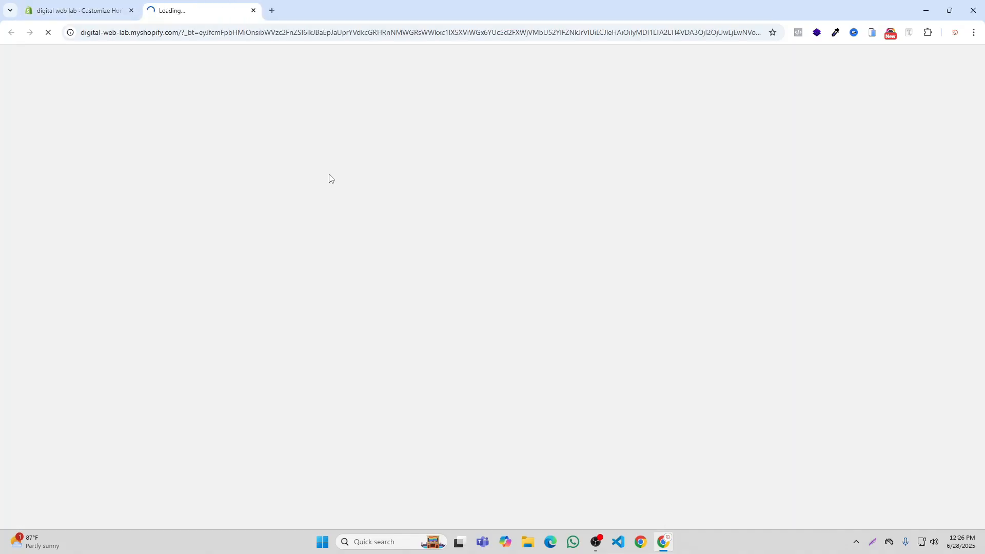
scroll(481, 184, "down", 10)
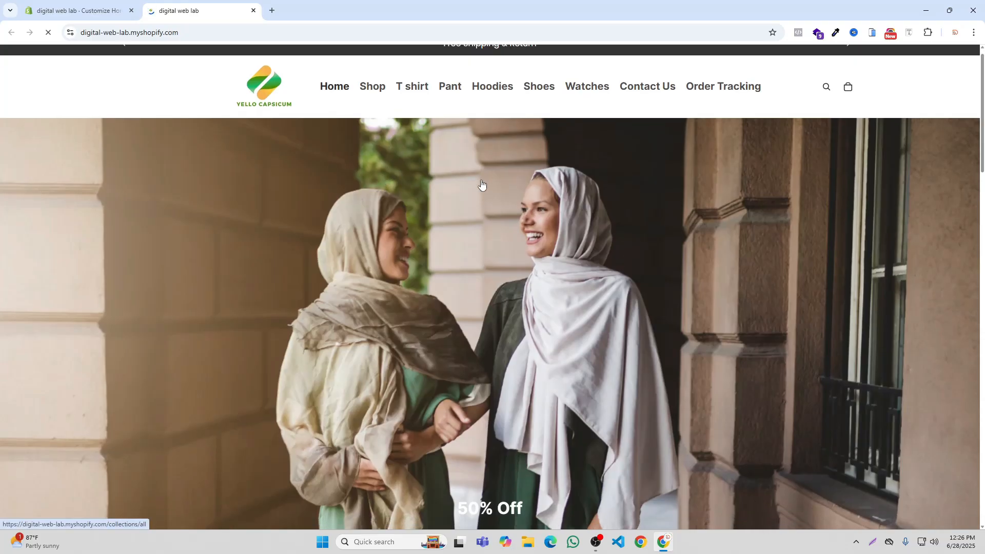
scroll(481, 184, "down", 8)
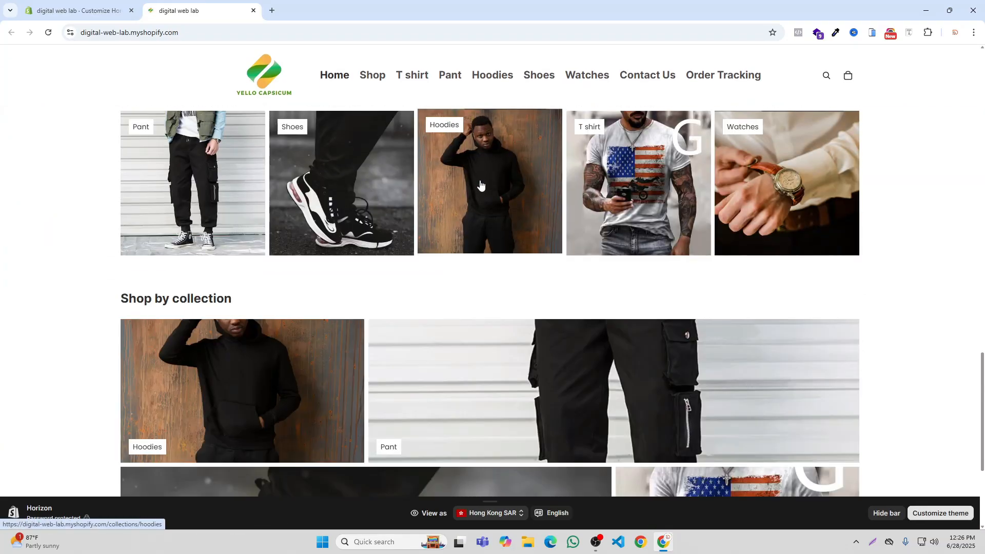
scroll(368, 205, "up", 2)
scroll(340, 312, "down", 4)
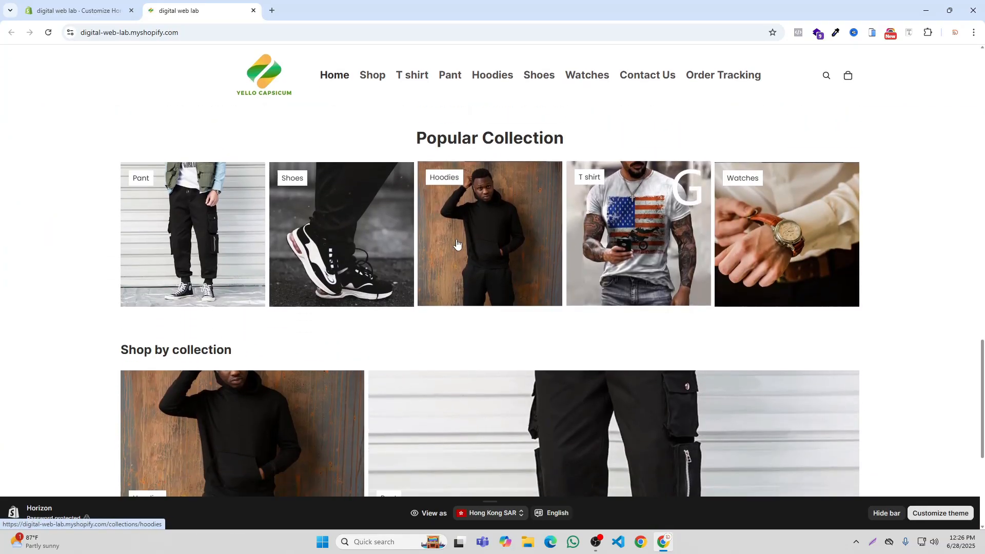
scroll(340, 311, "down", 2)
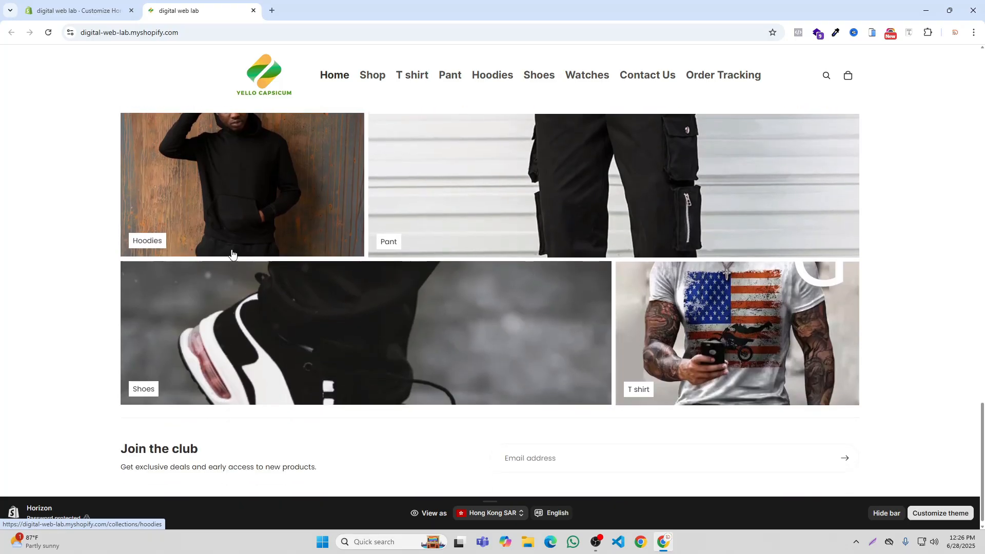
Back in the theme editor, change the Bento section's heading text to "Popular Collection".
left_click(77, 10)
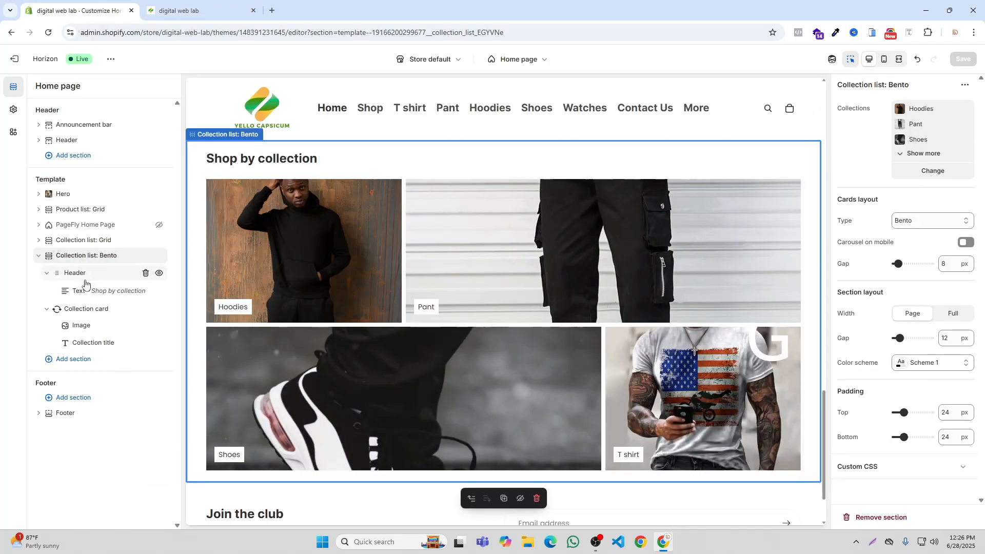
left_click(94, 290)
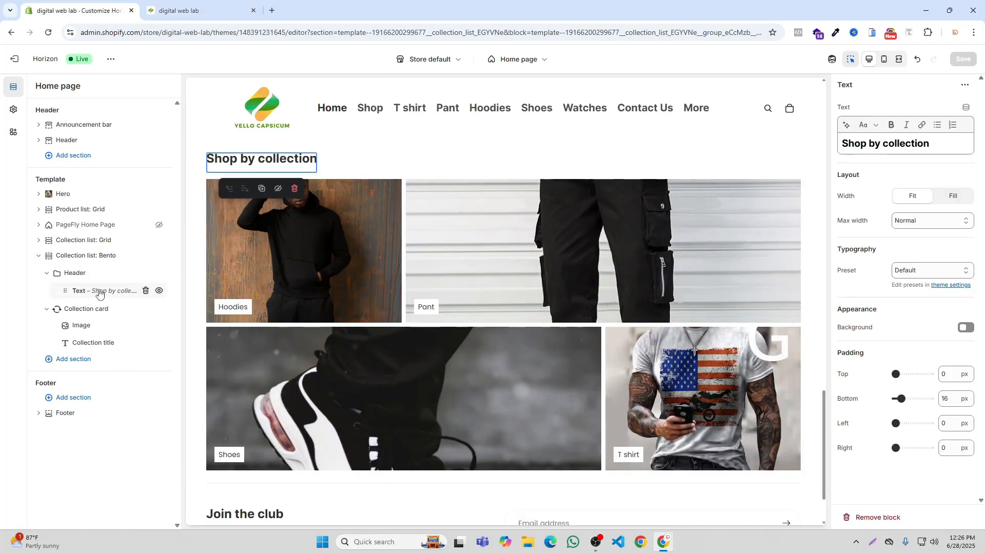
double_click(889, 144)
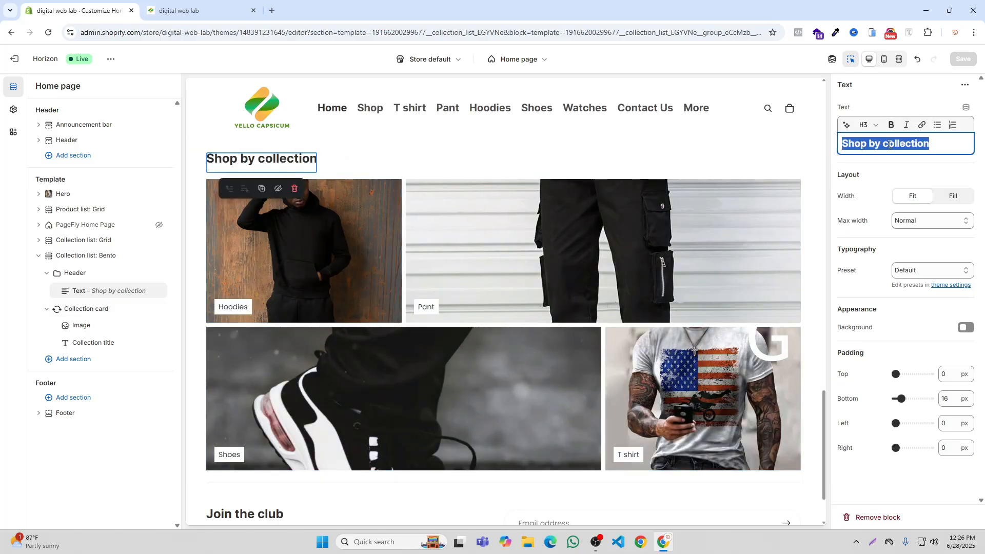
type("Popul")
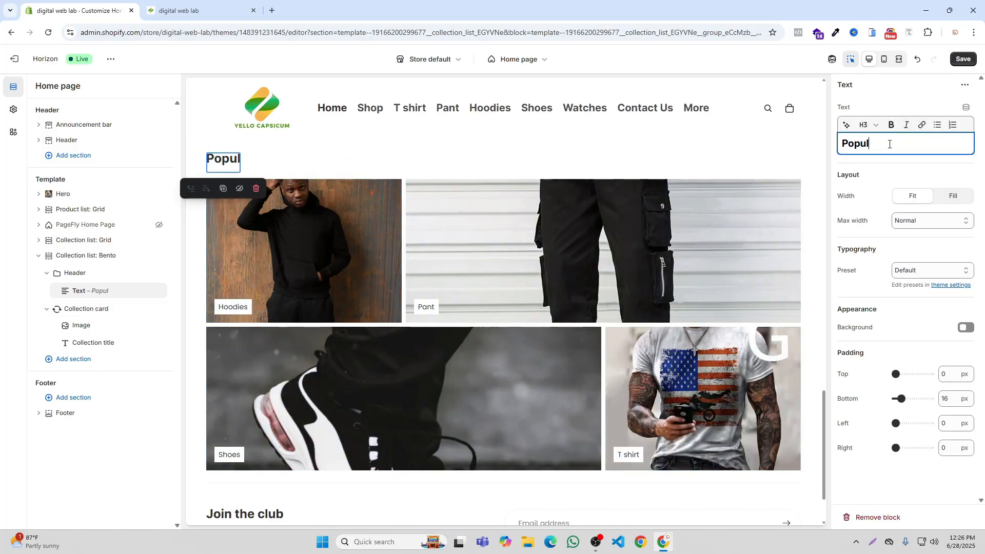
type("ar C")
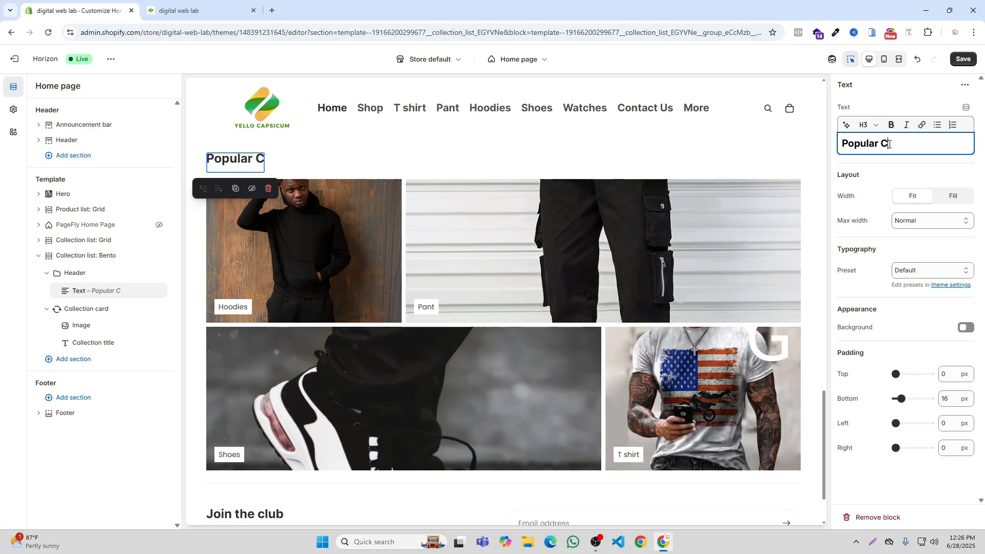
type("ollection")
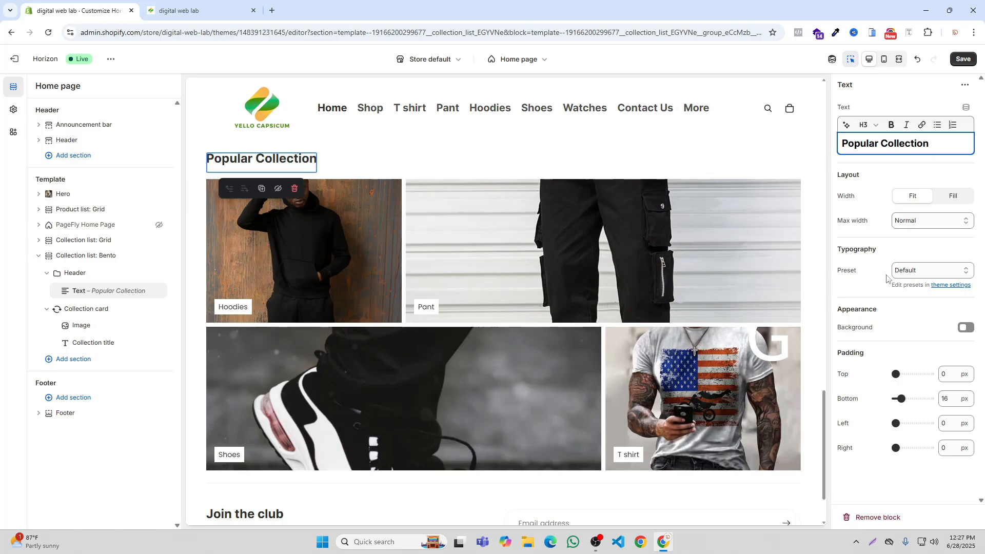
left_click(923, 220)
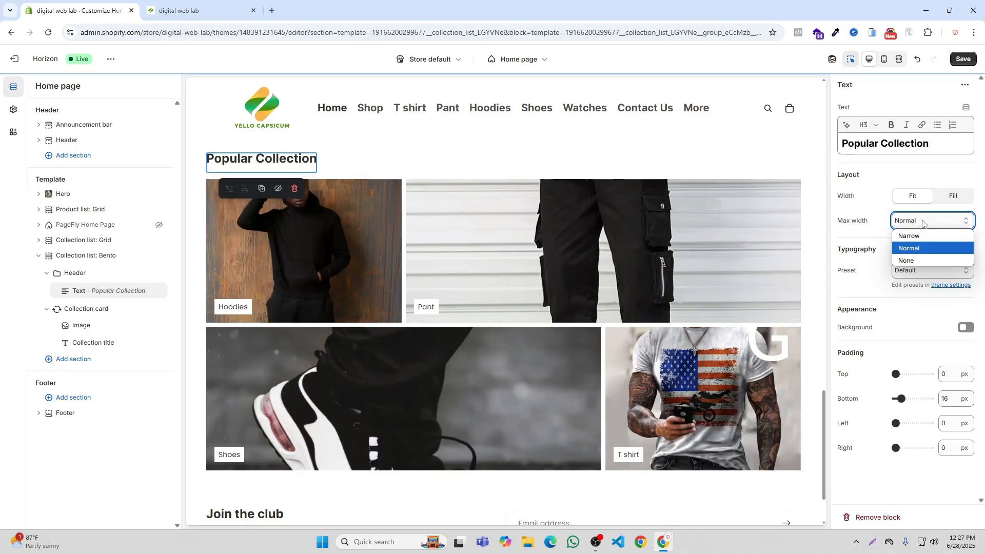
left_click(922, 223)
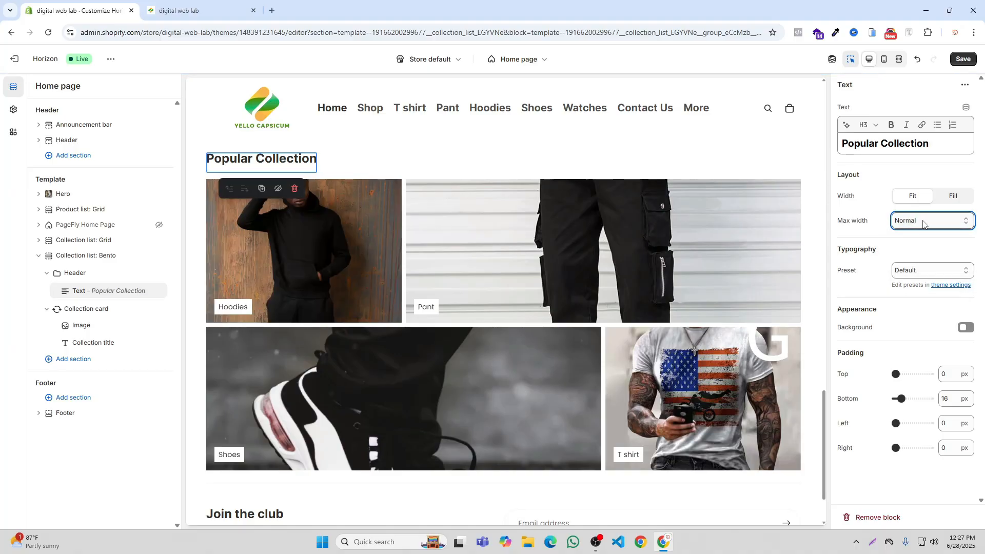
Set the Bento section's Header block alignment to Center and save the theme.
left_click(78, 275)
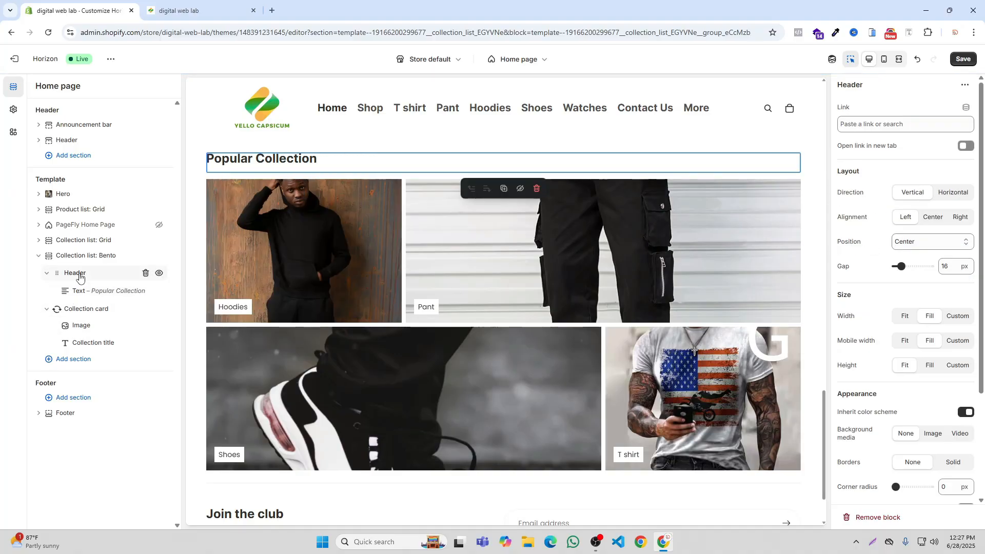
left_click(933, 217)
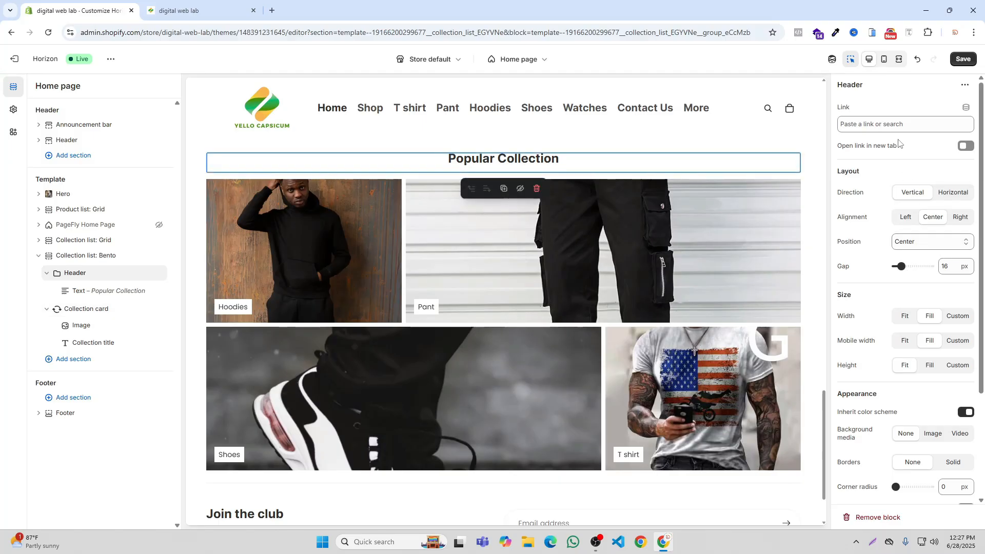
scroll(895, 241, "down", 3)
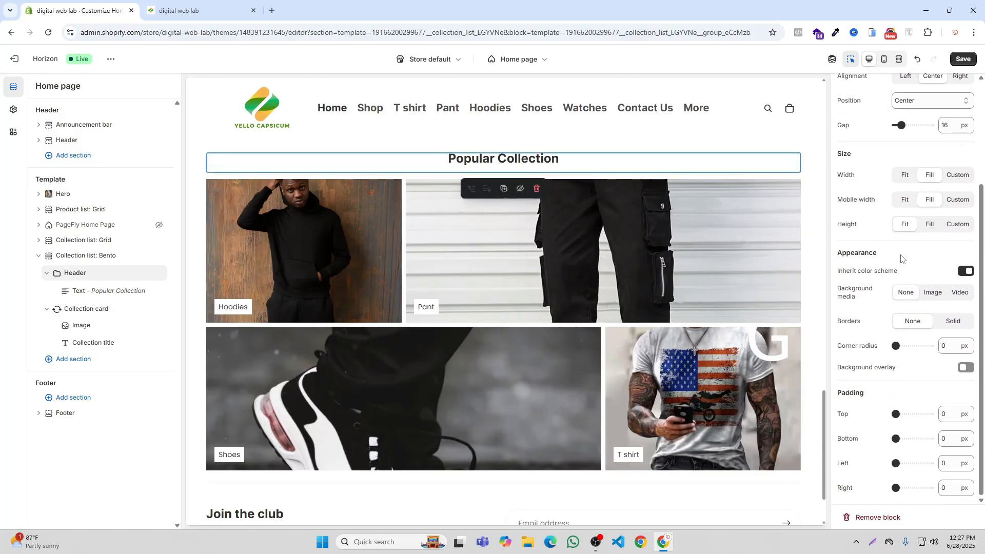
scroll(426, 253, "down", 1)
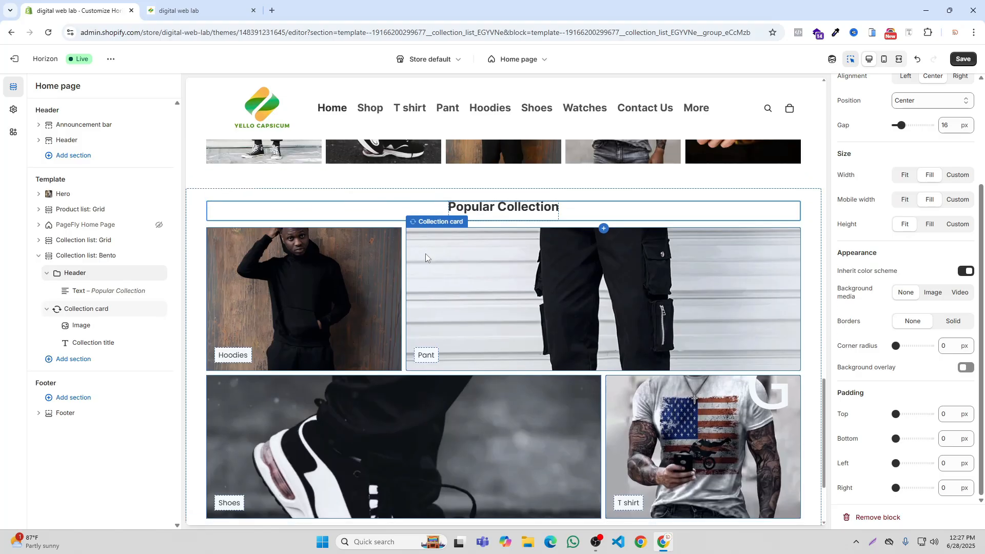
left_click(963, 59)
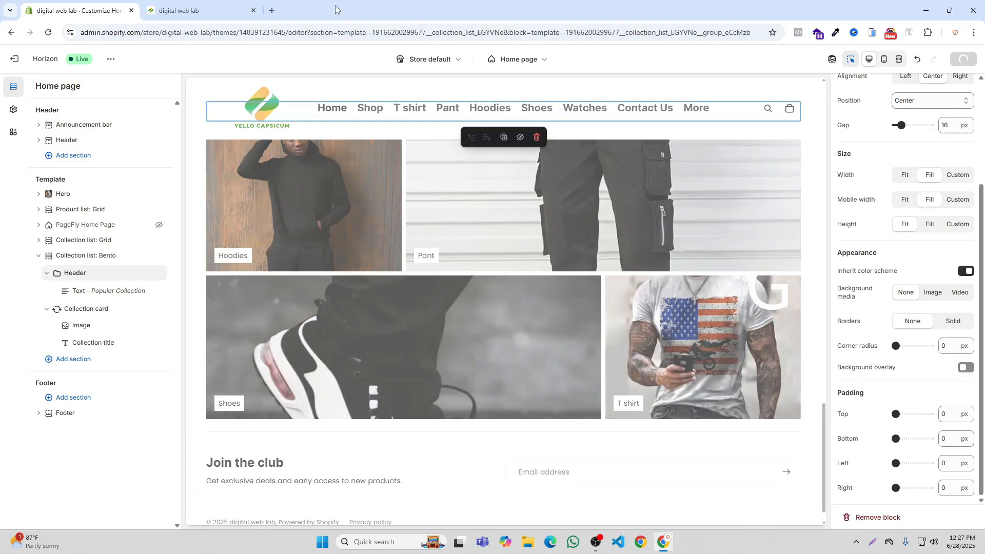
Reload the storefront page and check the Bento section's heading and collection cards.
key("ctrl+Tab")
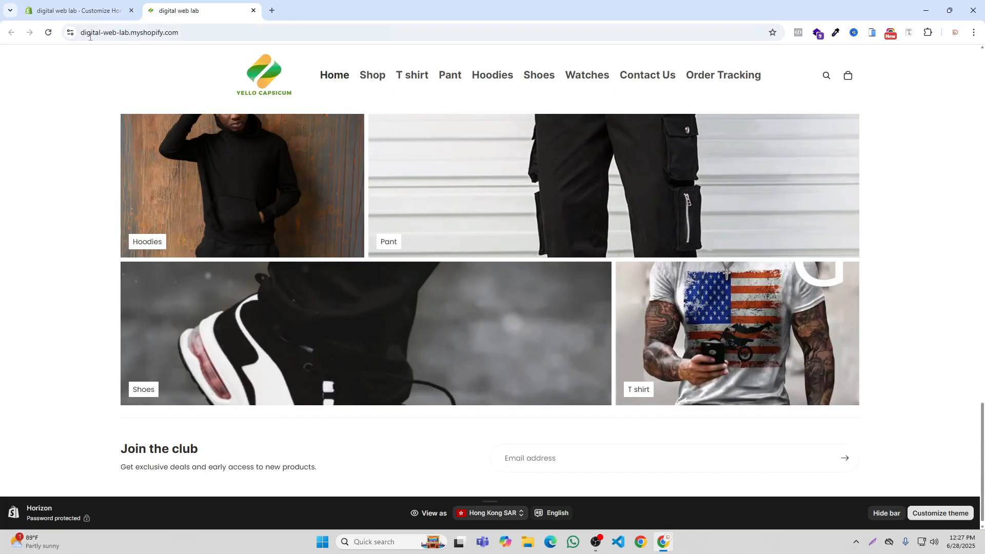
left_click(48, 33)
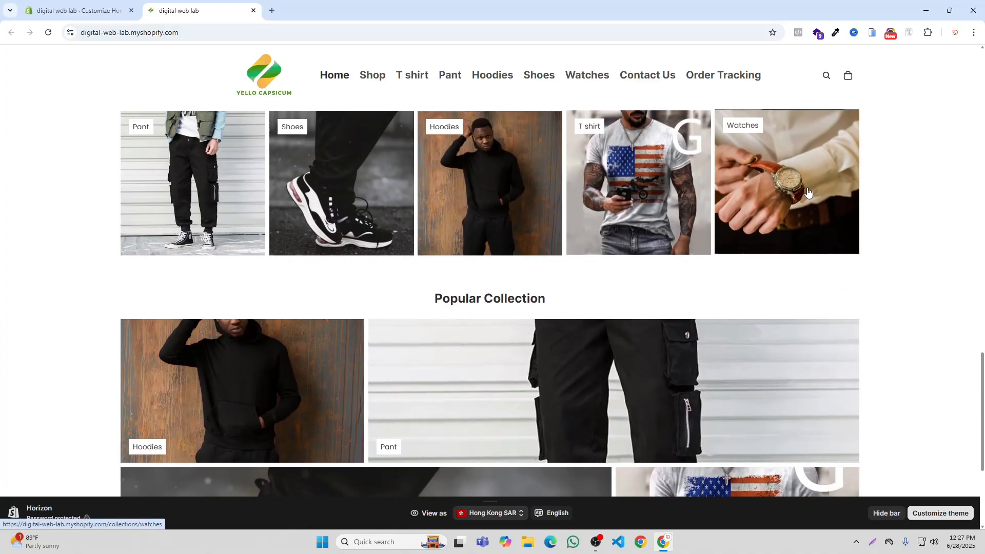
scroll(419, 224, "down", 4)
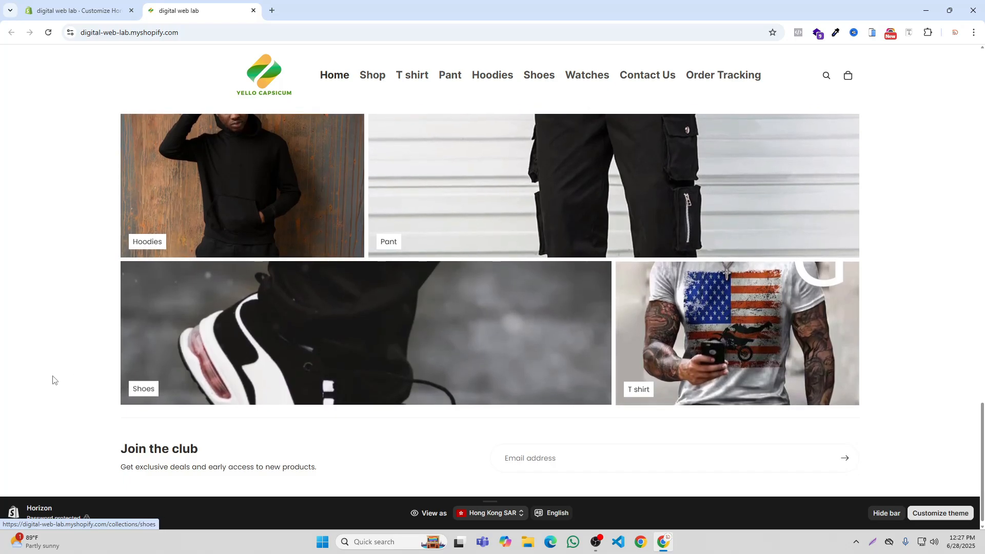
Back in the theme editor, add the Watches collection to the Bento section, save the theme, and view it on the storefront.
key("ctrl+shift+Tab")
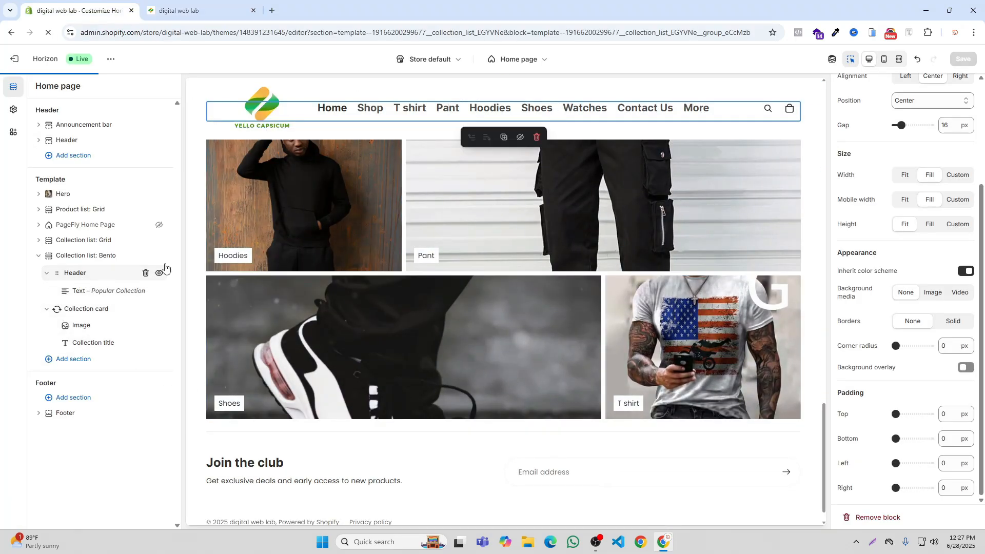
left_click(79, 257)
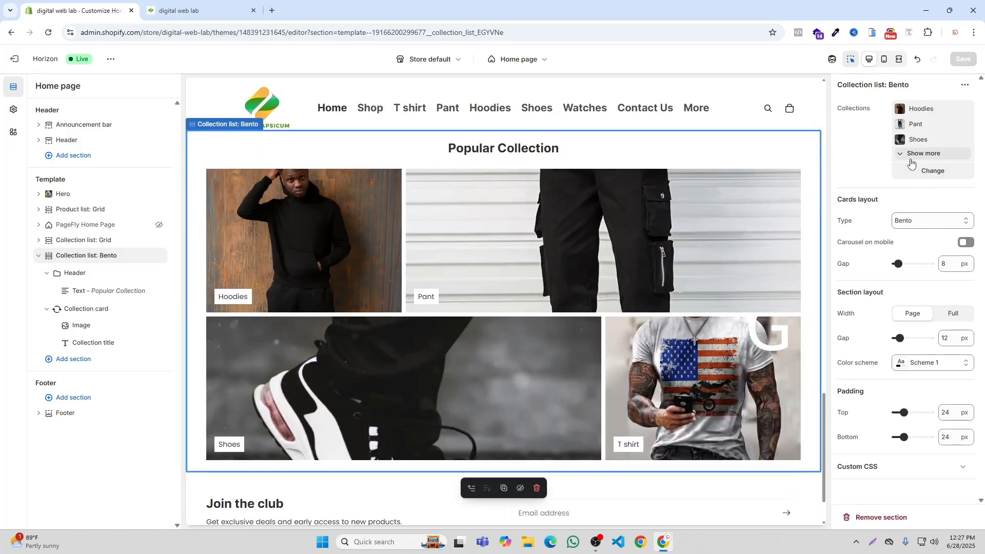
left_click(918, 153)
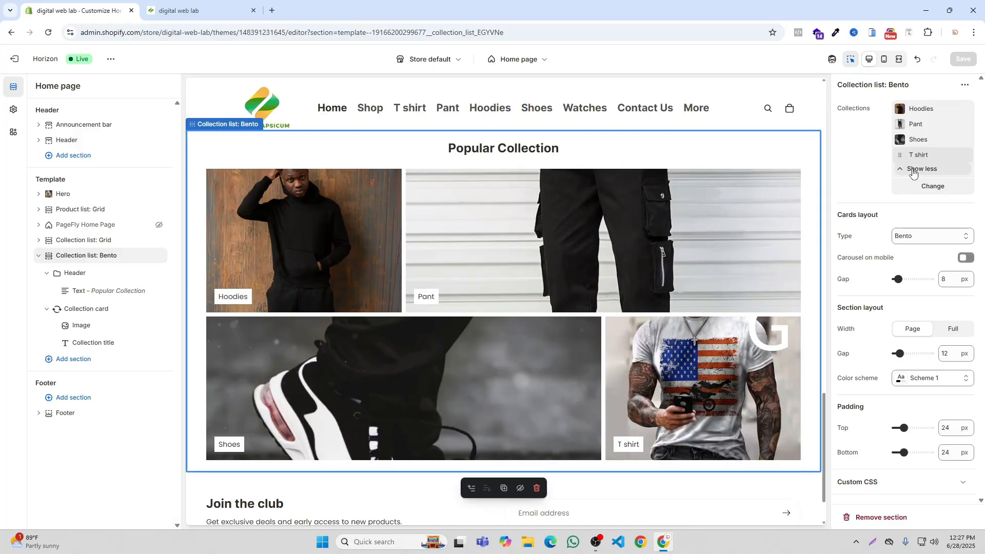
left_click(927, 189)
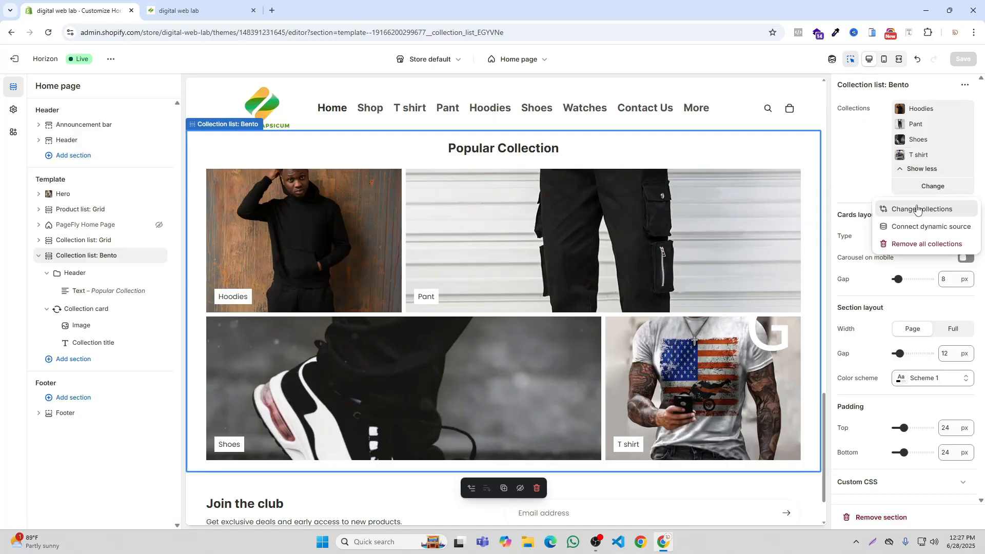
left_click(917, 209)
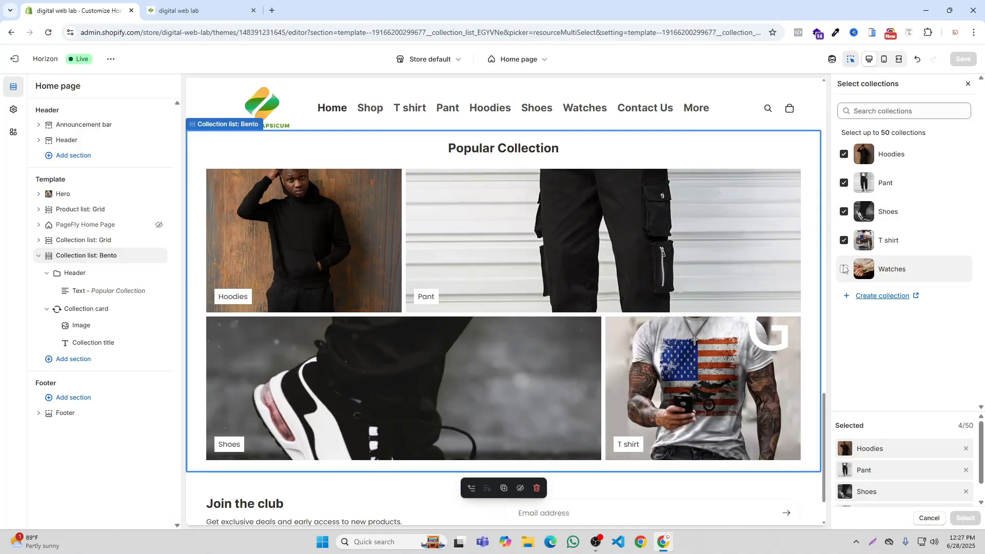
left_click(844, 269)
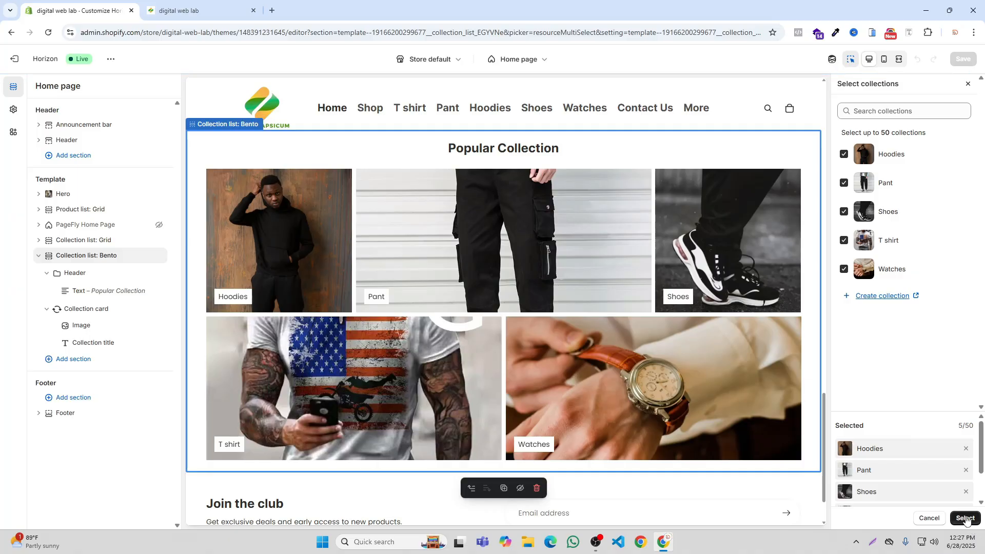
left_click(965, 518)
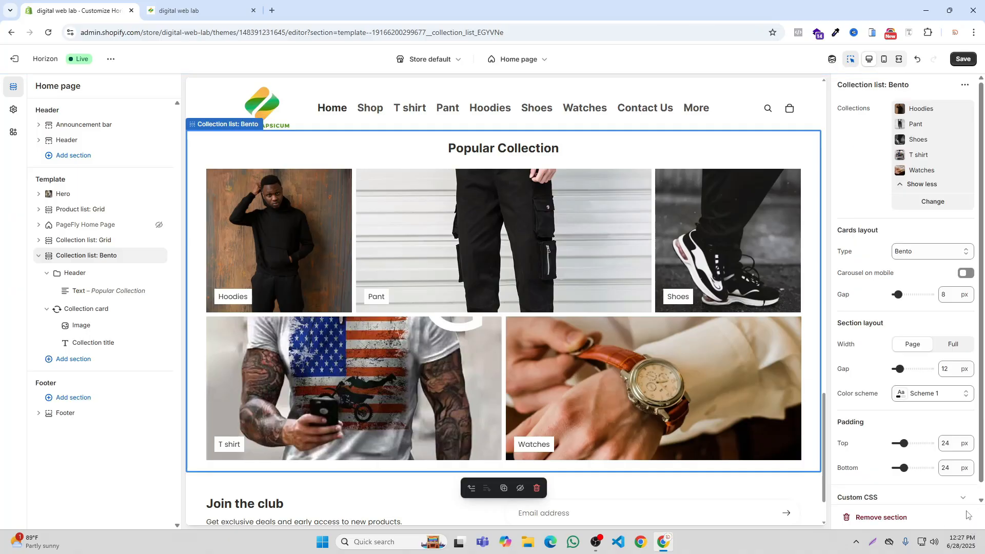
left_click(962, 59)
left_click(205, 11)
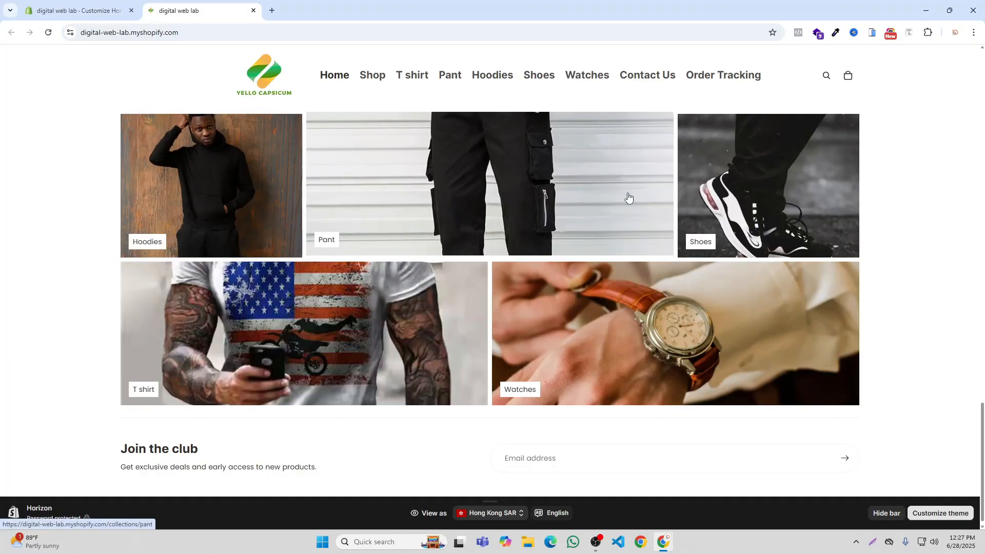
In the theme editor, try the Below image text placement on the Bento collection cards and restore On image.
left_click(77, 10)
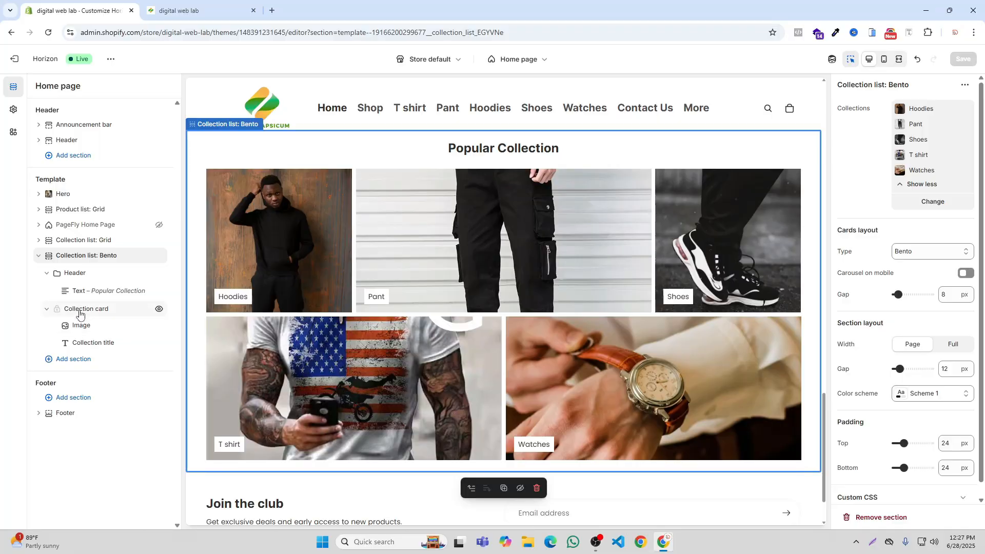
left_click(79, 310)
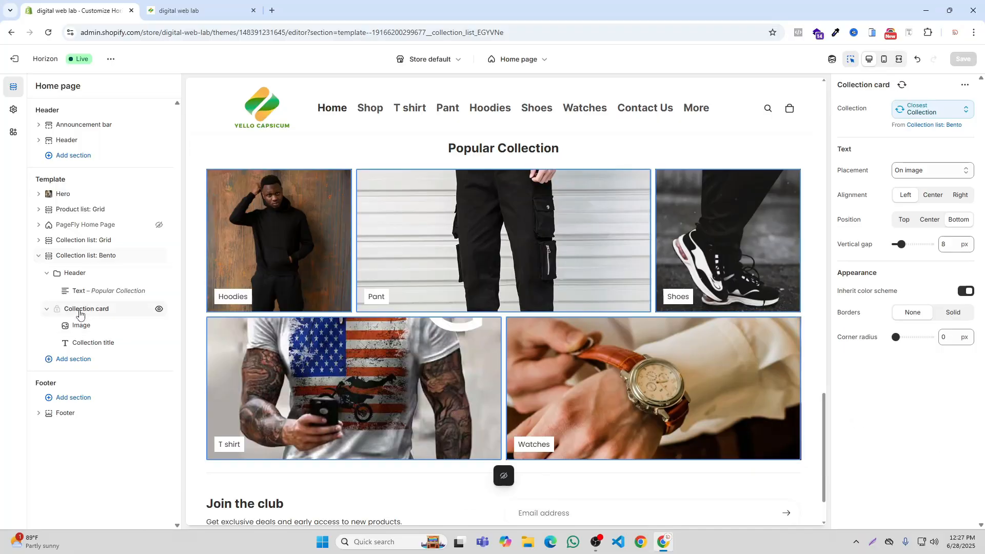
left_click(929, 170)
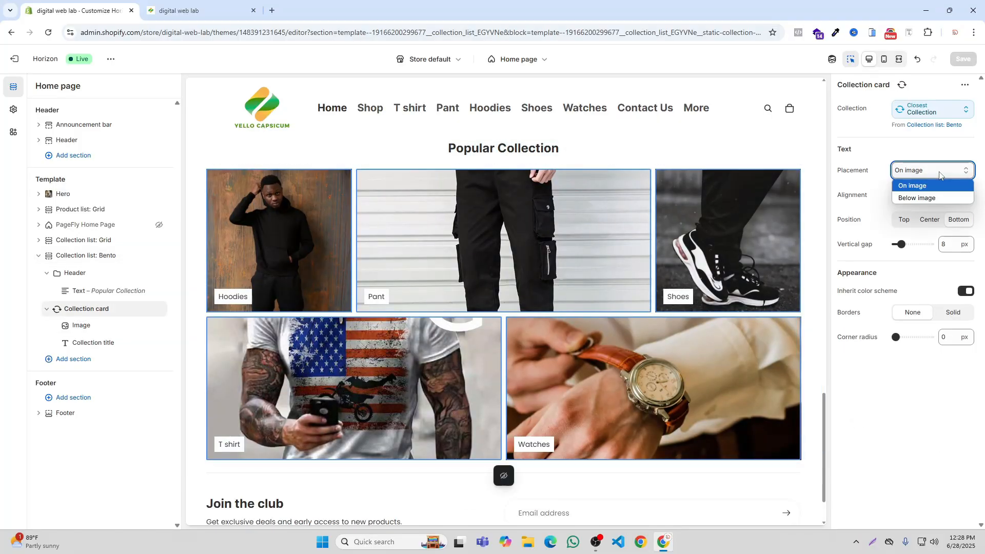
left_click(932, 198)
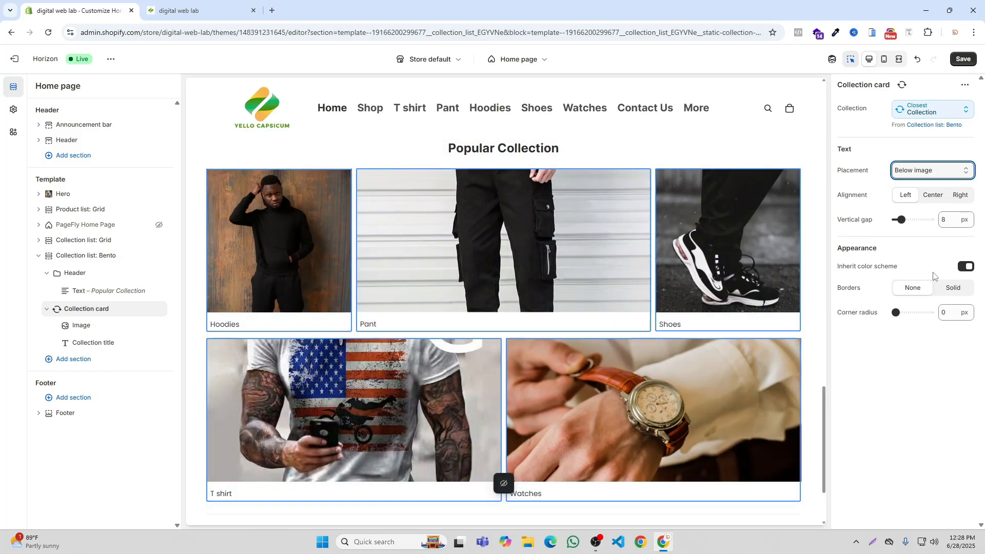
left_click(924, 169)
left_click(920, 187)
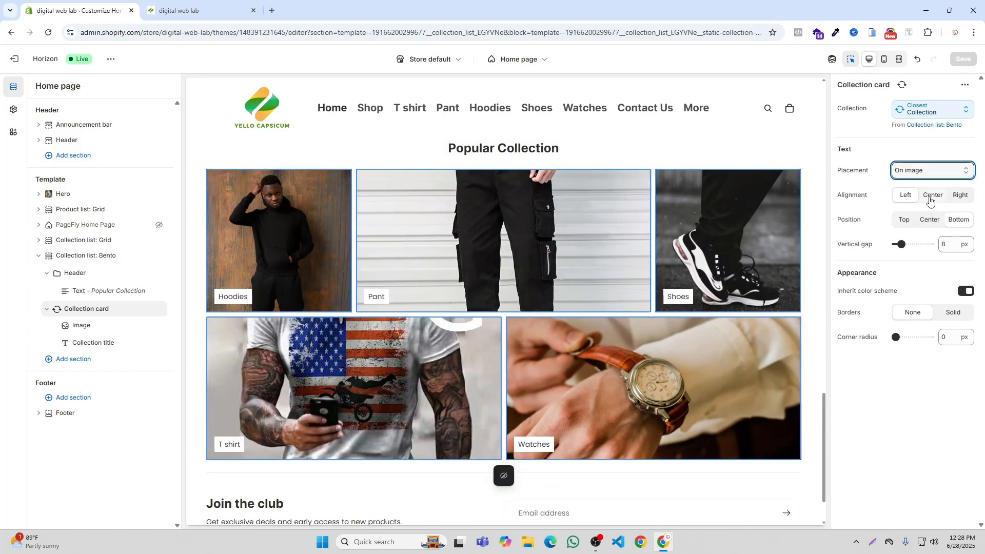
Try Center alignment and Center position for the collection card text, and restore Left alignment and Bottom position.
left_click(930, 200)
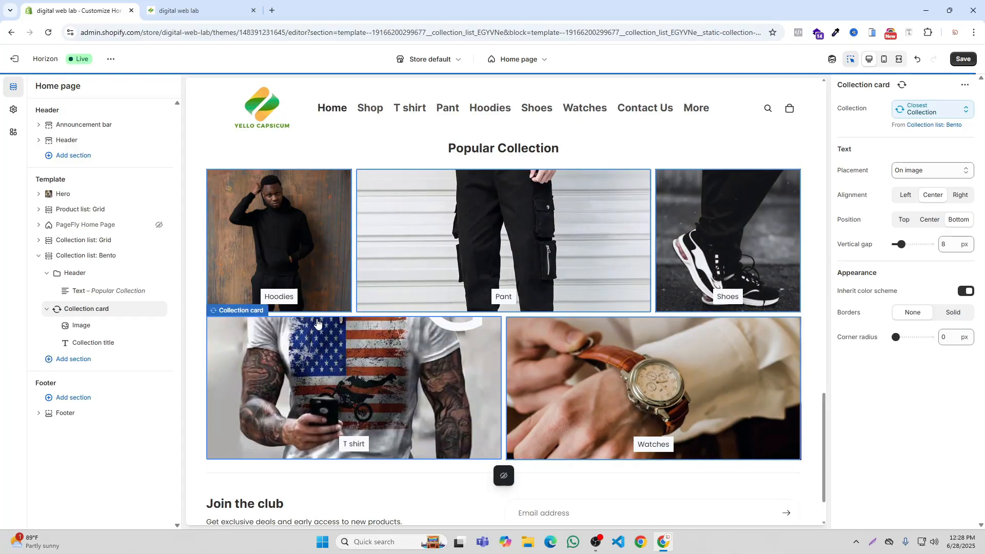
left_click(926, 220)
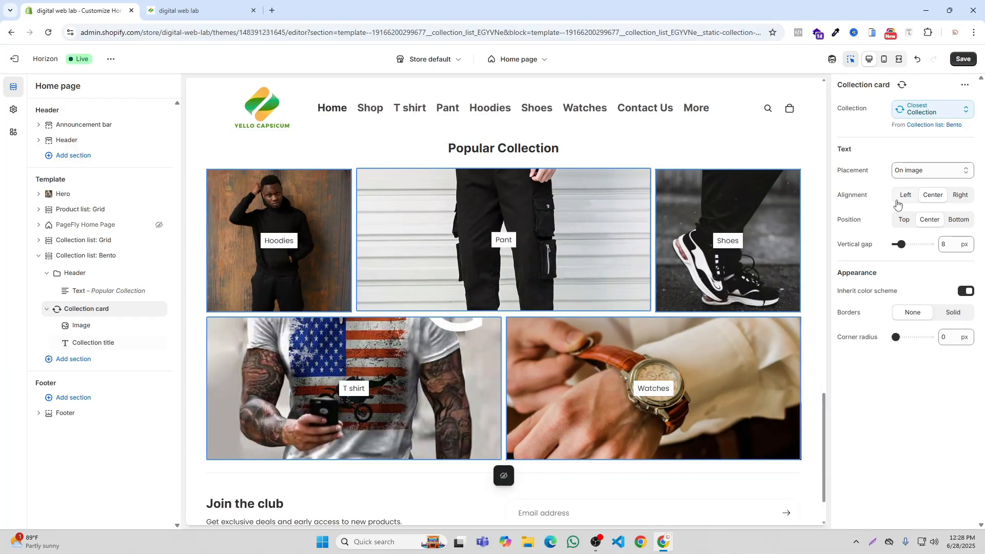
left_click(963, 222)
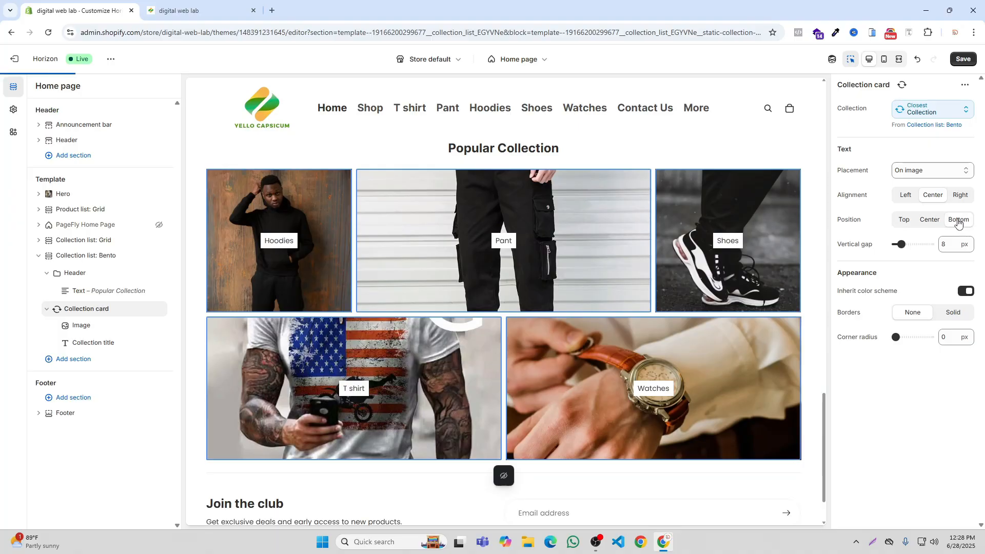
left_click(906, 196)
scroll(568, 314, "down", 2)
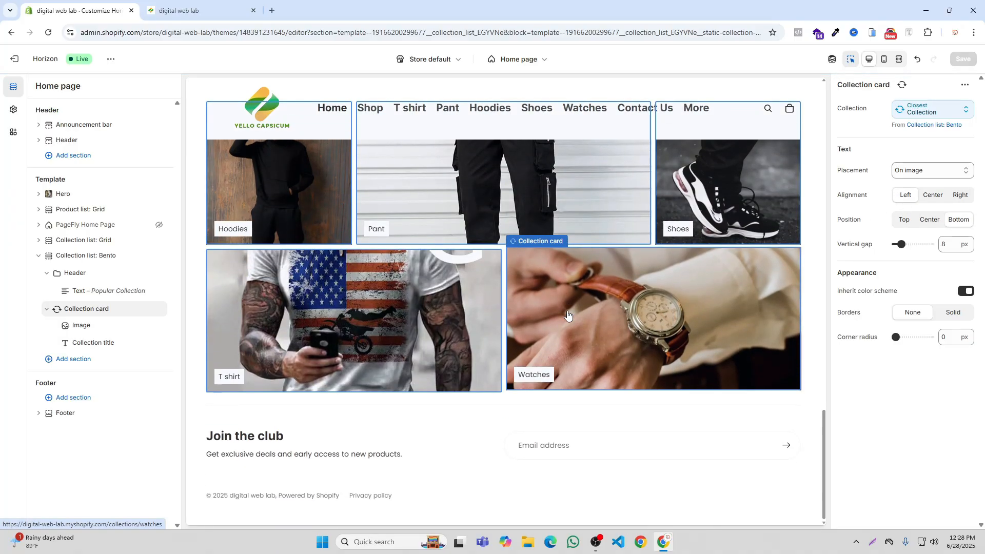
Try the Landscape and Square aspect ratios on the collection card's Image block and restore Portrait.
left_click(83, 326)
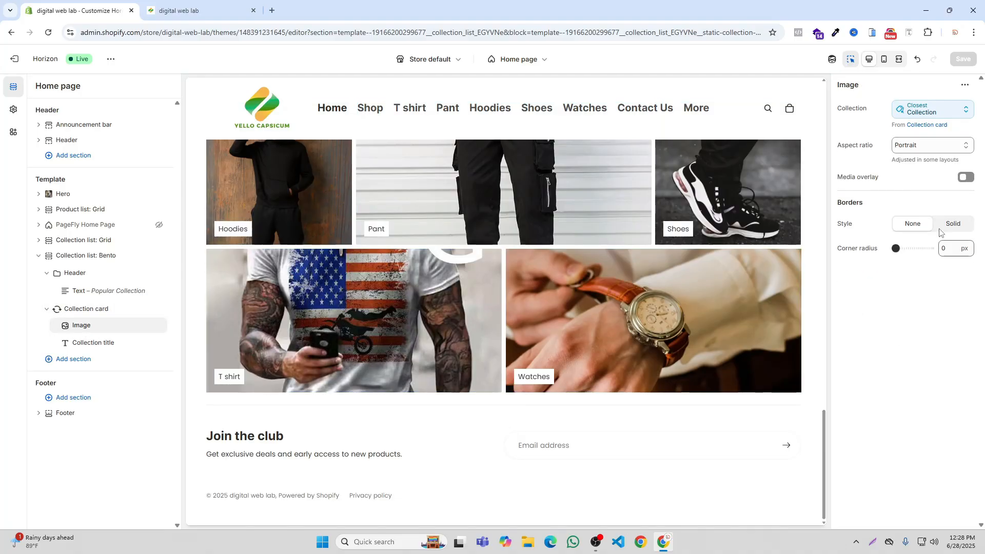
left_click(928, 148)
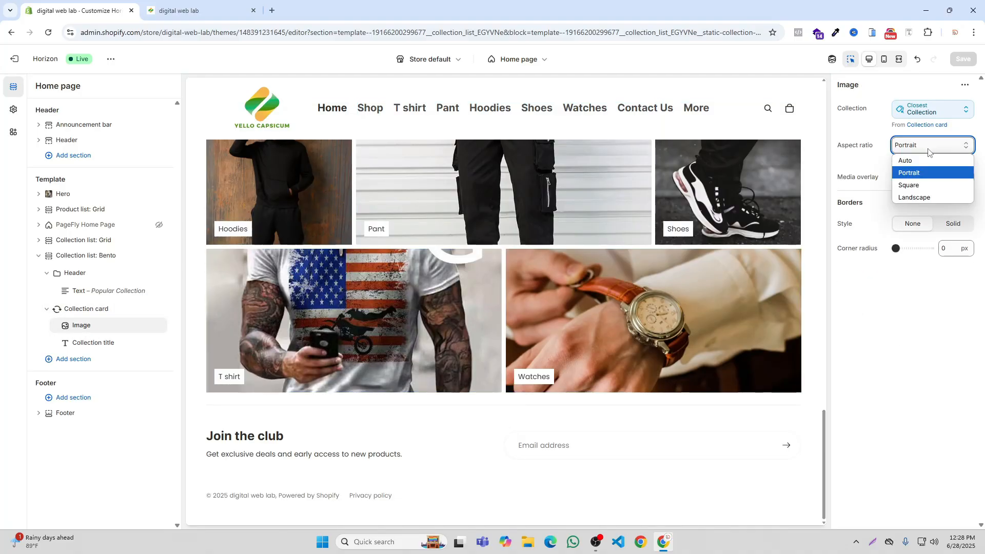
left_click(927, 199)
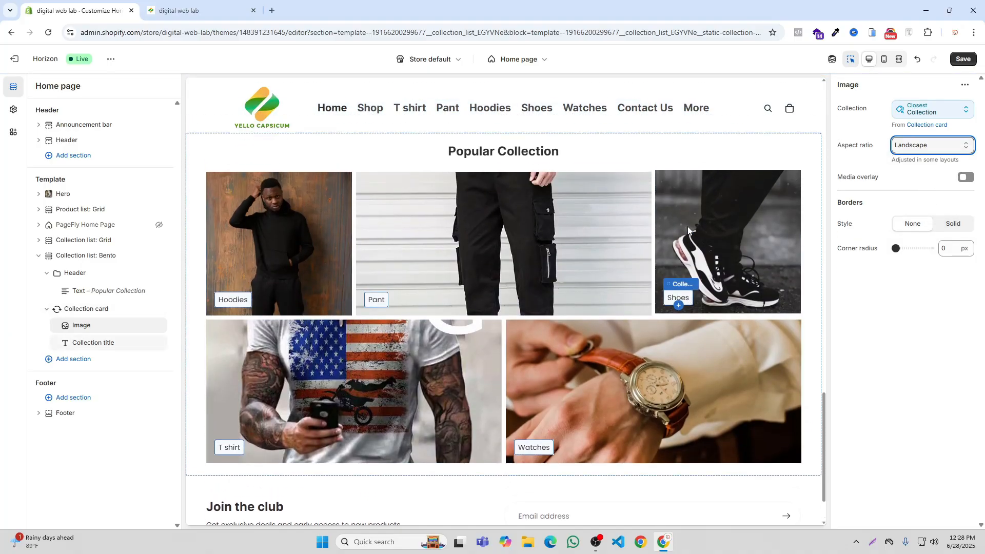
left_click(908, 145)
left_click(910, 184)
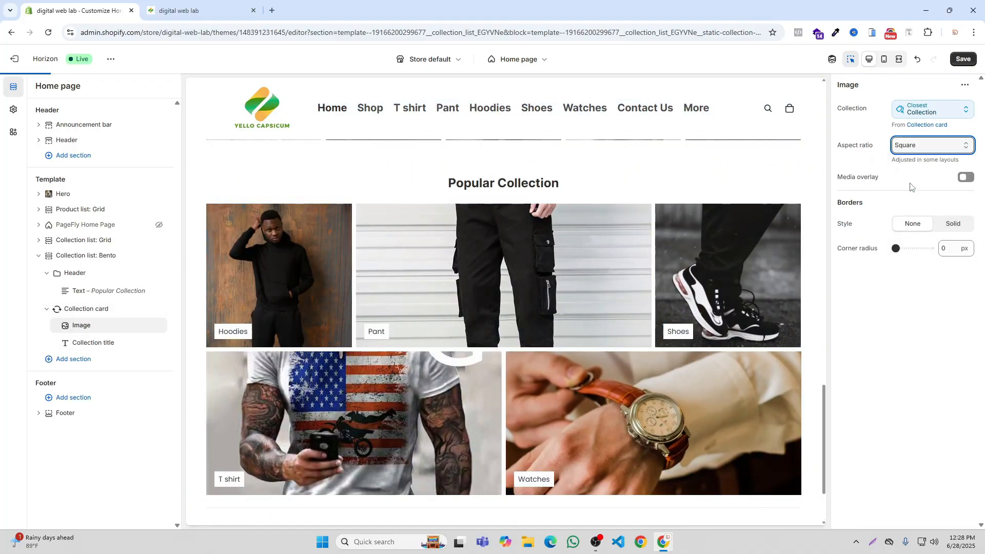
left_click(912, 146)
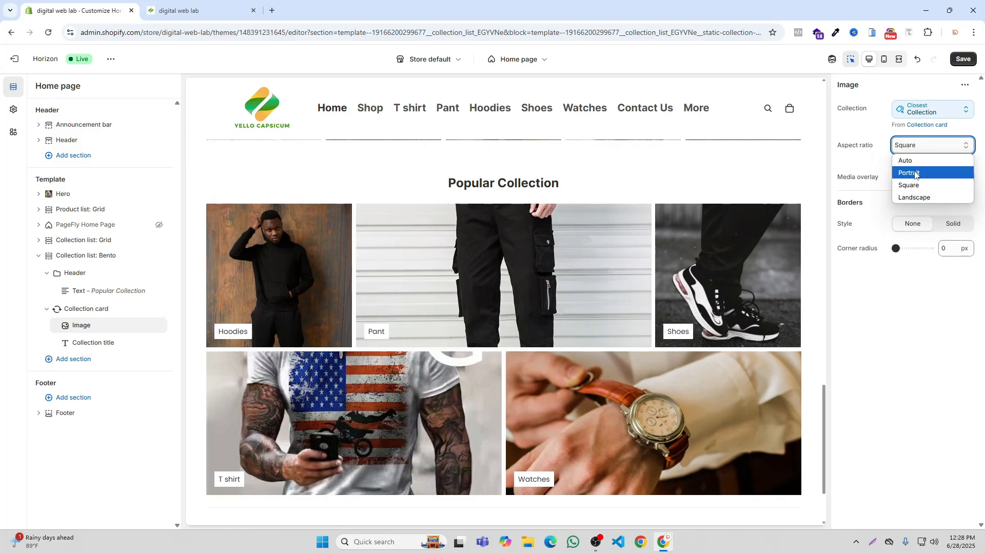
left_click(918, 171)
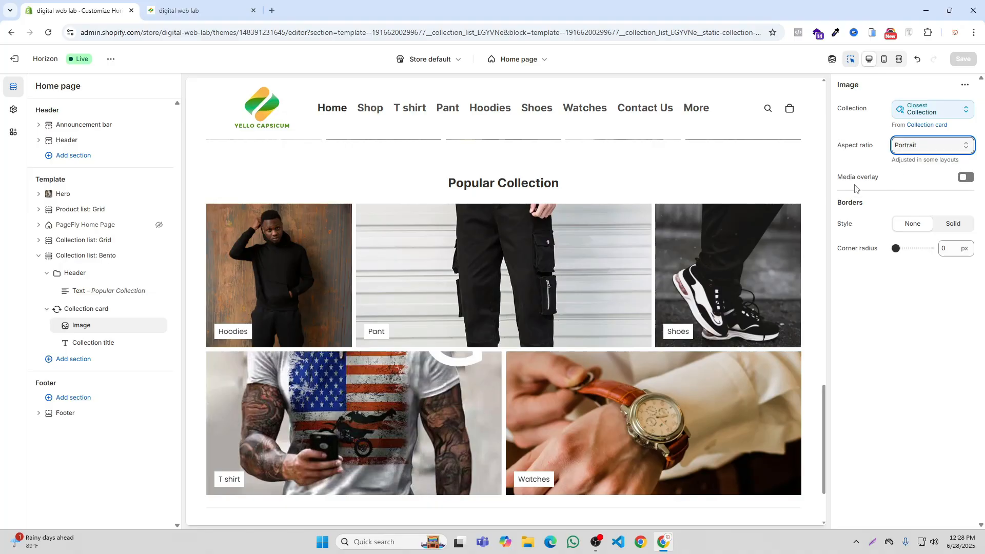
Turn on the card image's media overlay and try opaque black #000000 and red #FF0000 as overlay colors.
left_click(965, 180)
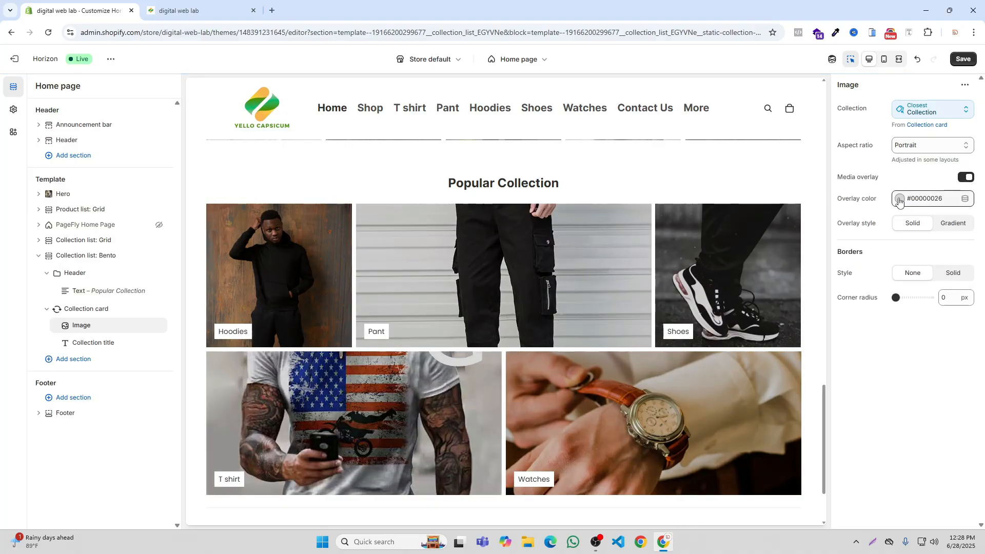
left_click(899, 200)
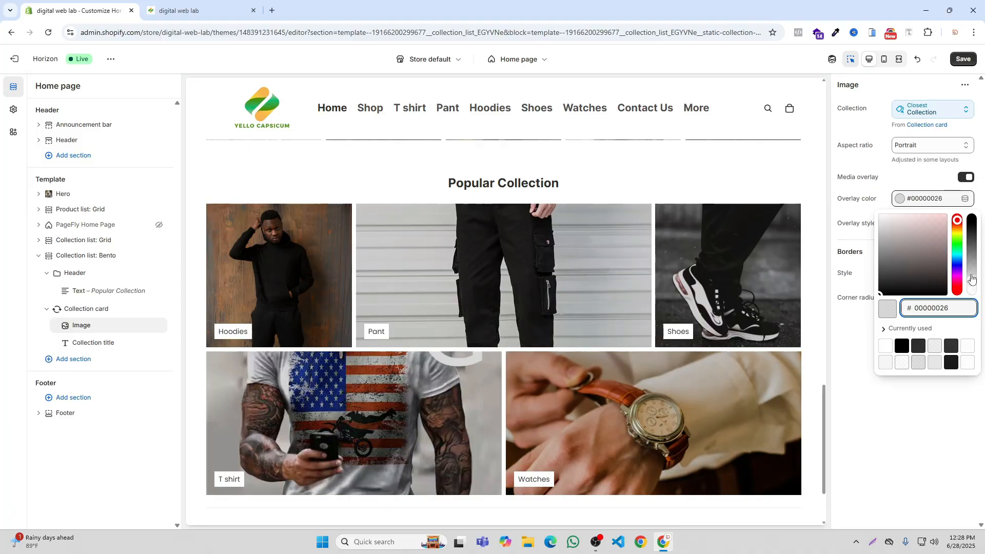
left_click_drag(971, 277, 981, 217)
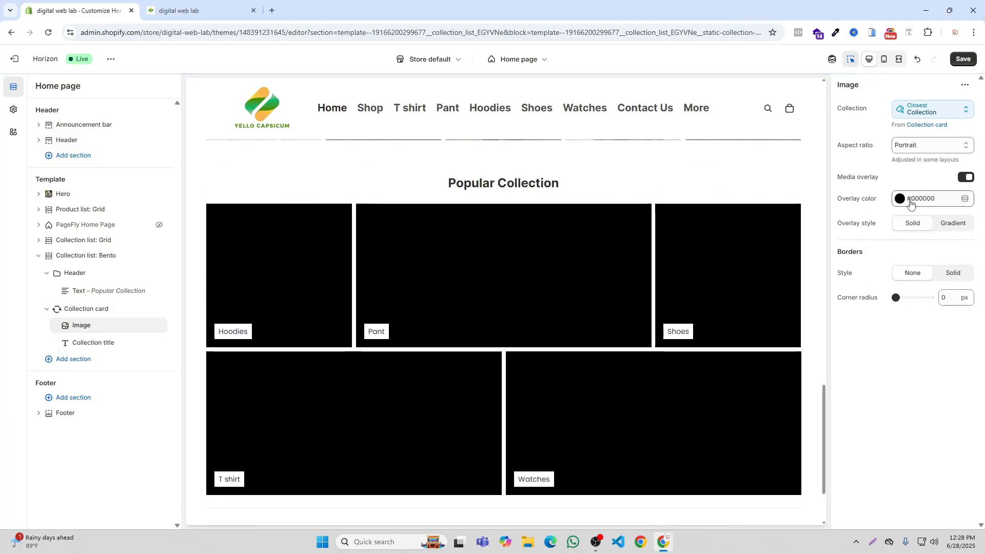
left_click(900, 201)
left_click(942, 222)
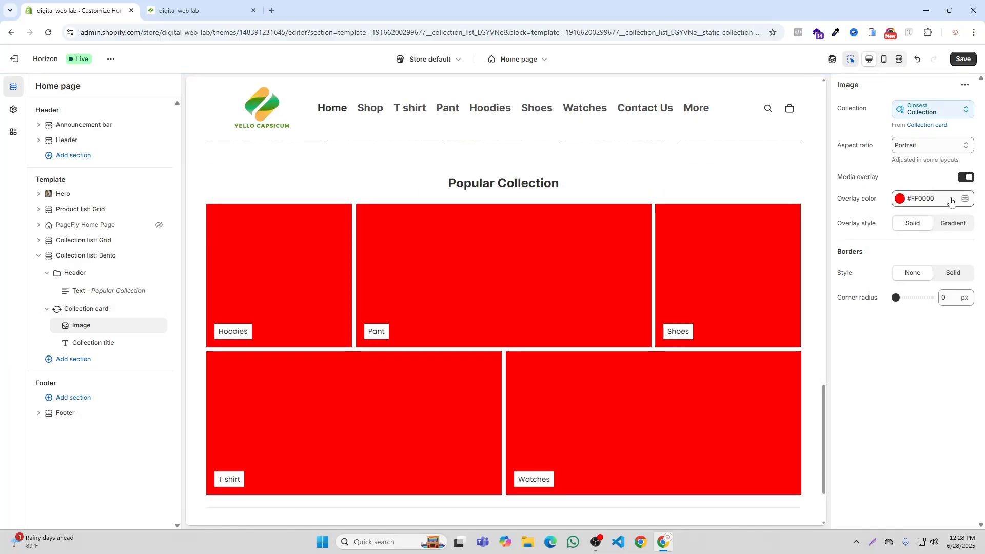
Lower the red overlay's opacity to #FF000063 and #FF00000B, and turn the media overlay off.
left_click(901, 200)
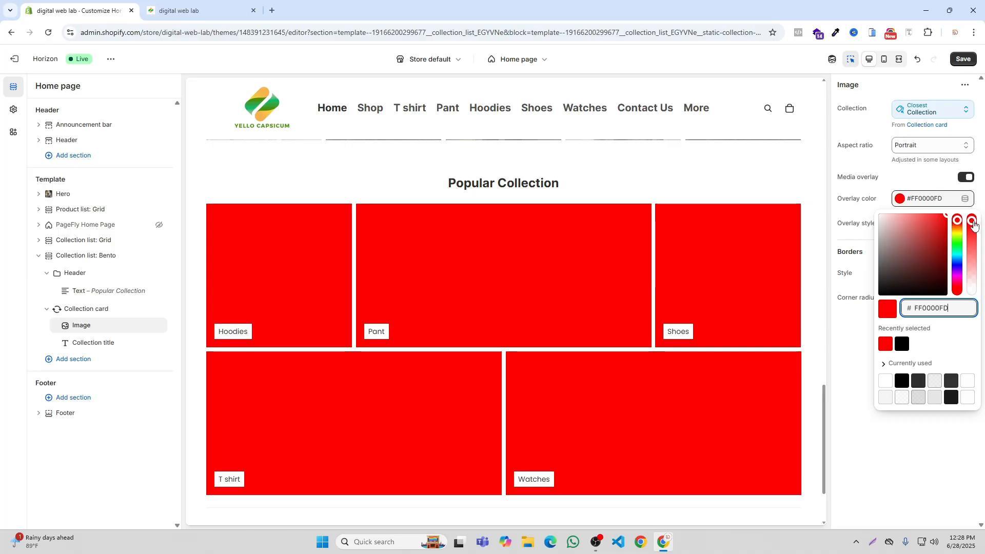
left_click_drag(974, 224, 978, 266)
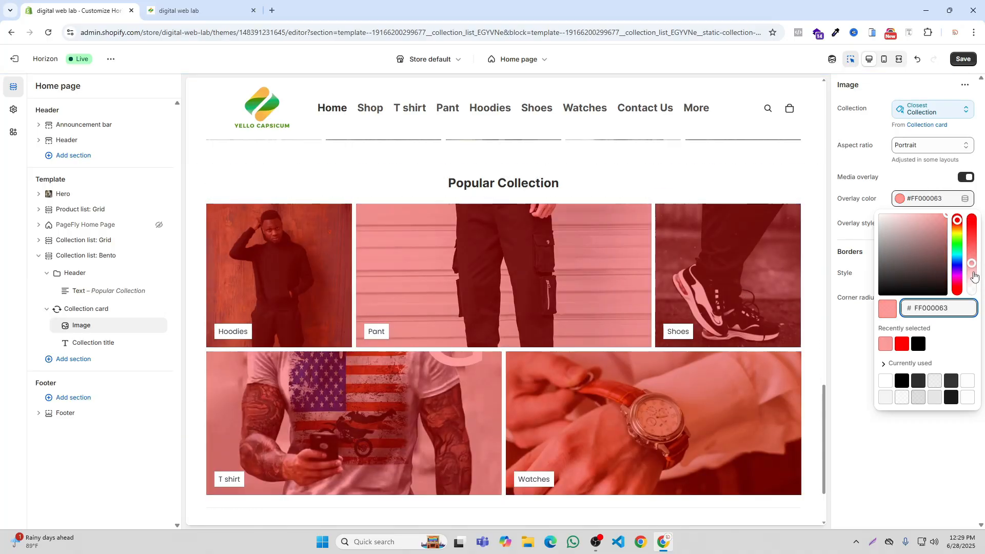
left_click_drag(974, 266, 974, 290)
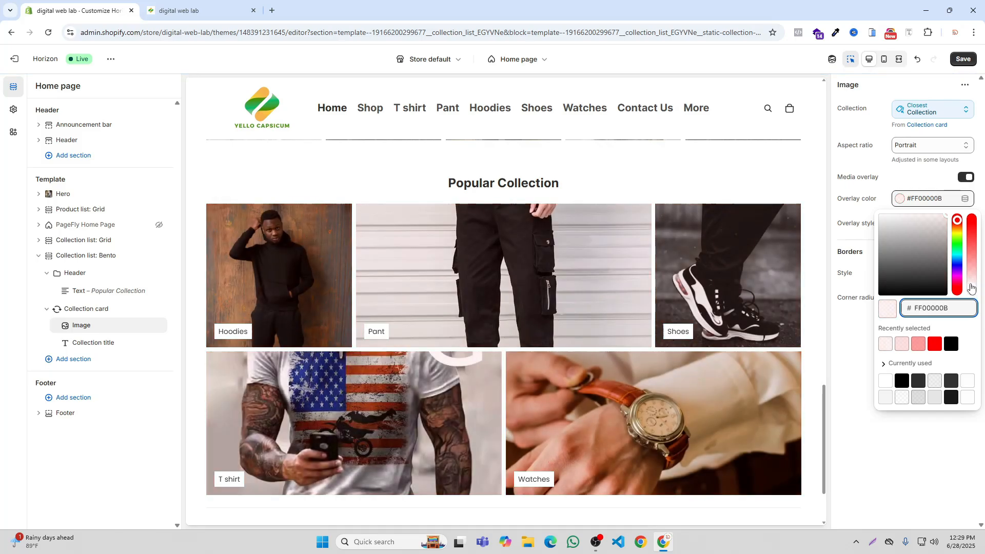
left_click(965, 178)
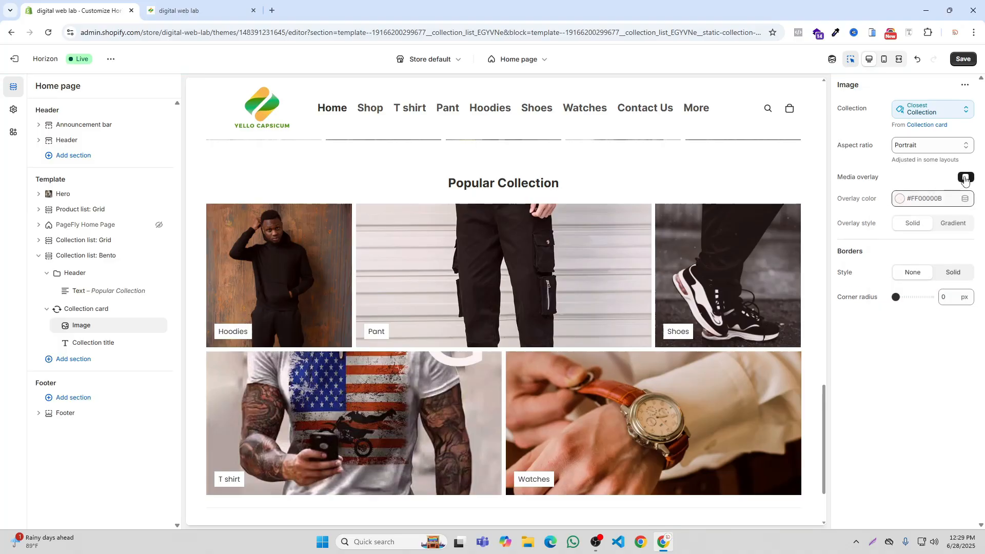
left_click(965, 177)
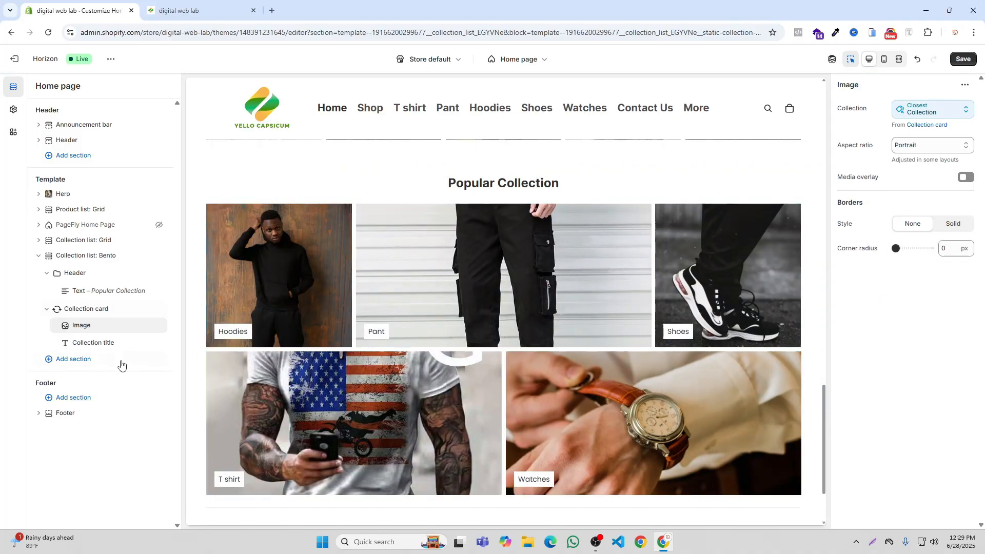
Set the Collection title block's background color to red #FF0000 on the Bento cards.
left_click(88, 343)
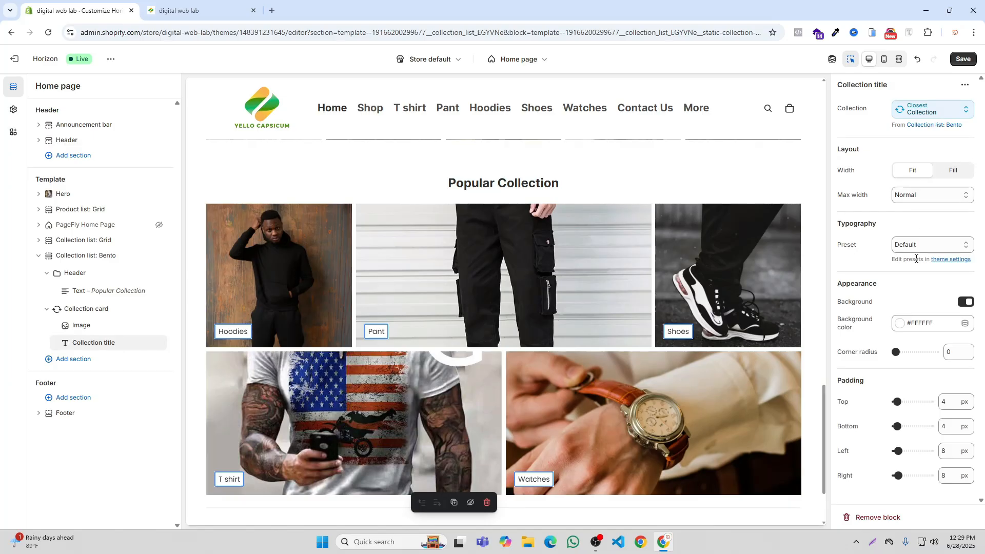
left_click(901, 326)
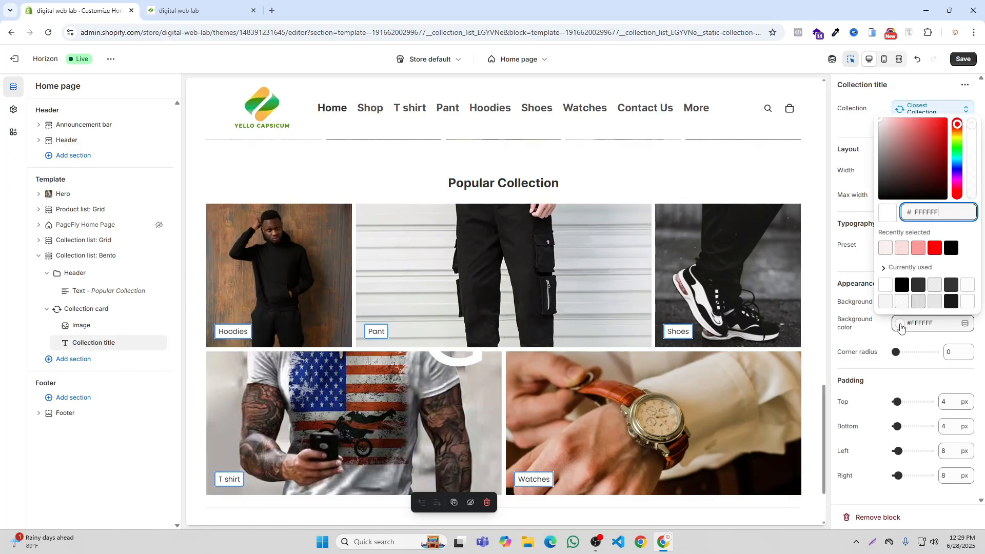
left_click(933, 249)
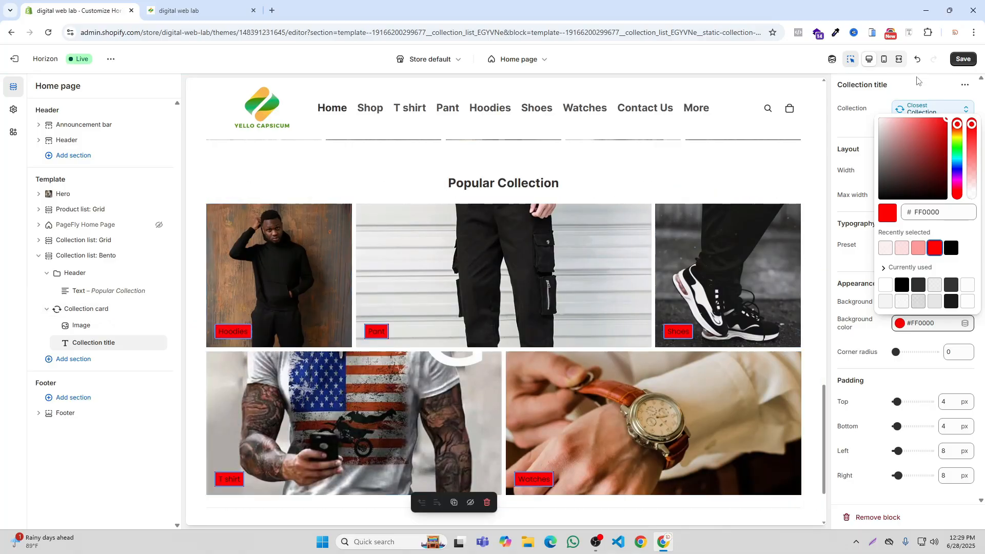
Undo the Collection title's red background color on the Bento cards and save the home page.
left_click(917, 59)
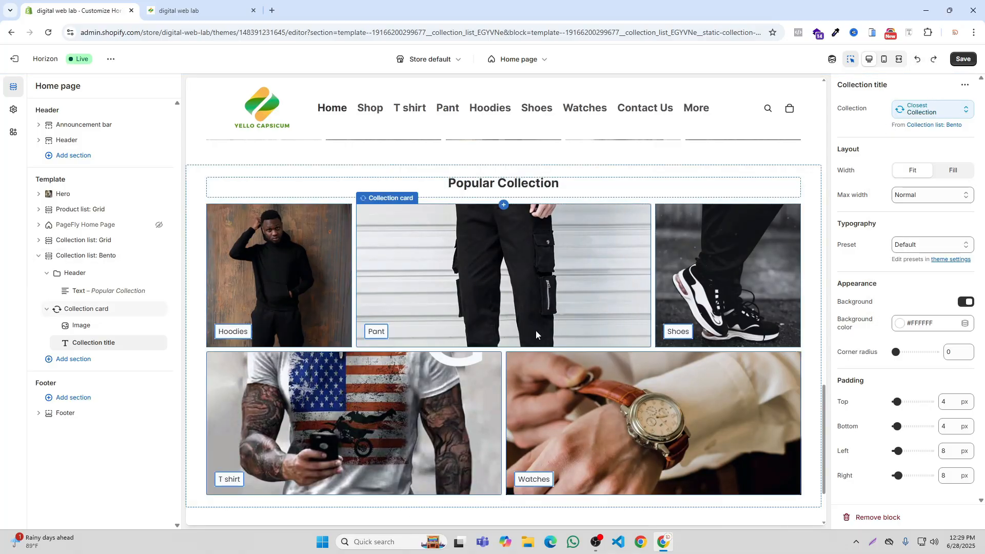
scroll(536, 328, "down", 2)
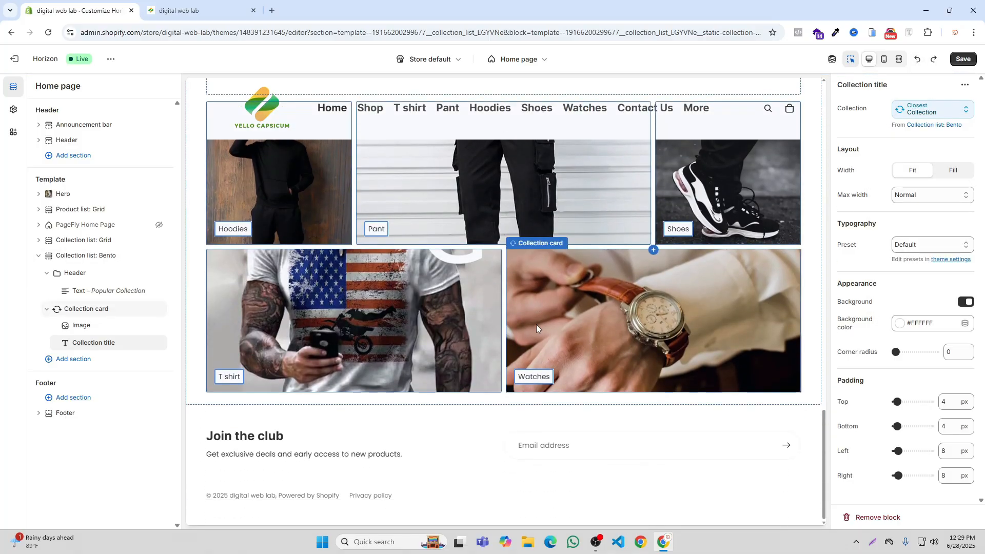
left_click(962, 59)
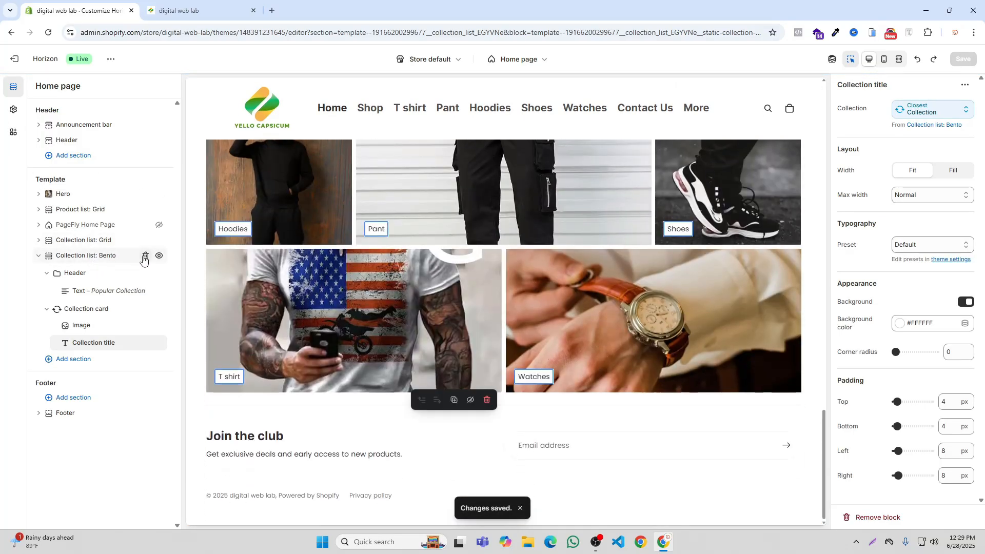
Replace the Collection list: Bento section with a Collection links: Spotlight section in the home page template.
left_click(145, 256)
left_click(74, 257)
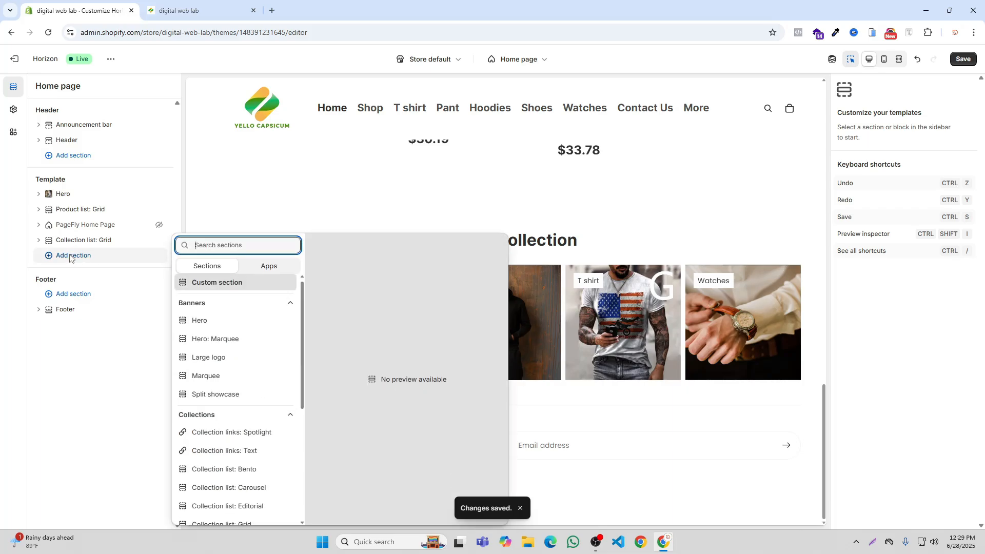
scroll(220, 380, "down", 2)
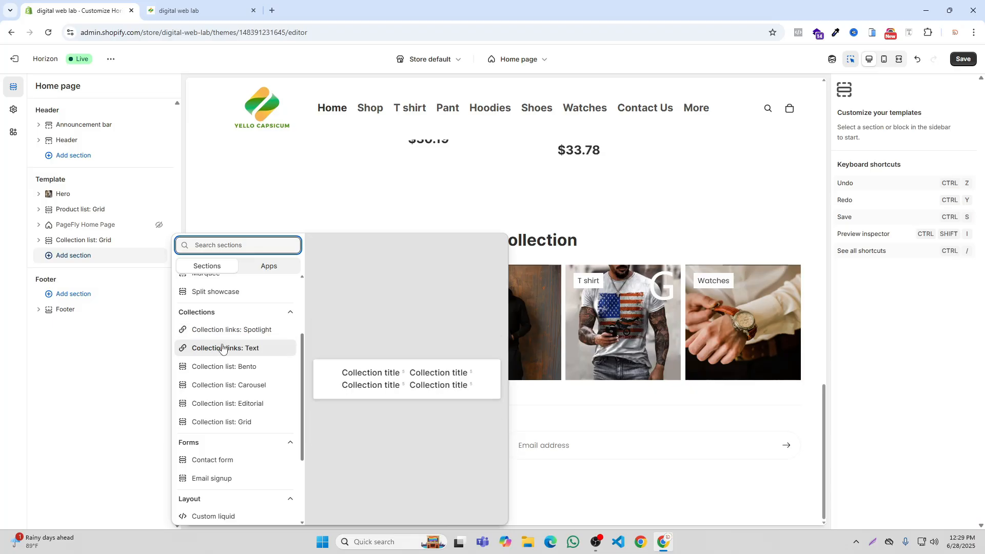
left_click(223, 331)
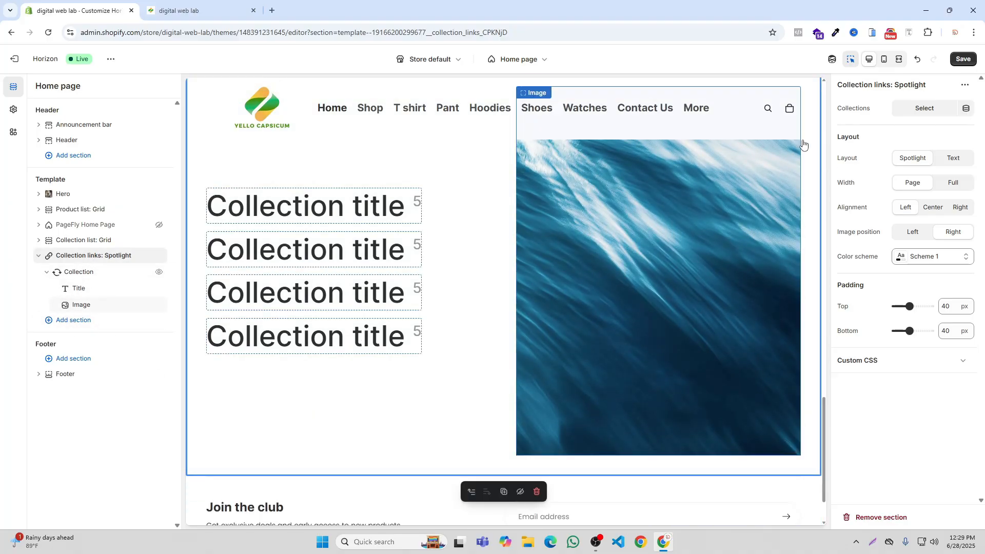
Assign the Hoodies, Pant, Shoes, T shirt and Watches collections to the Spotlight section and save.
left_click(924, 108)
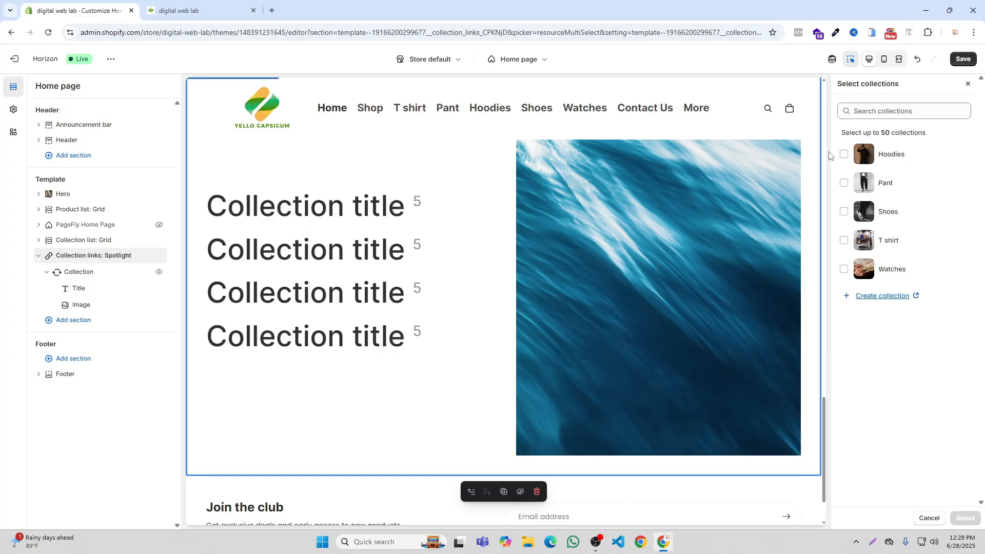
left_click(844, 154)
left_click(843, 182)
left_click(843, 212)
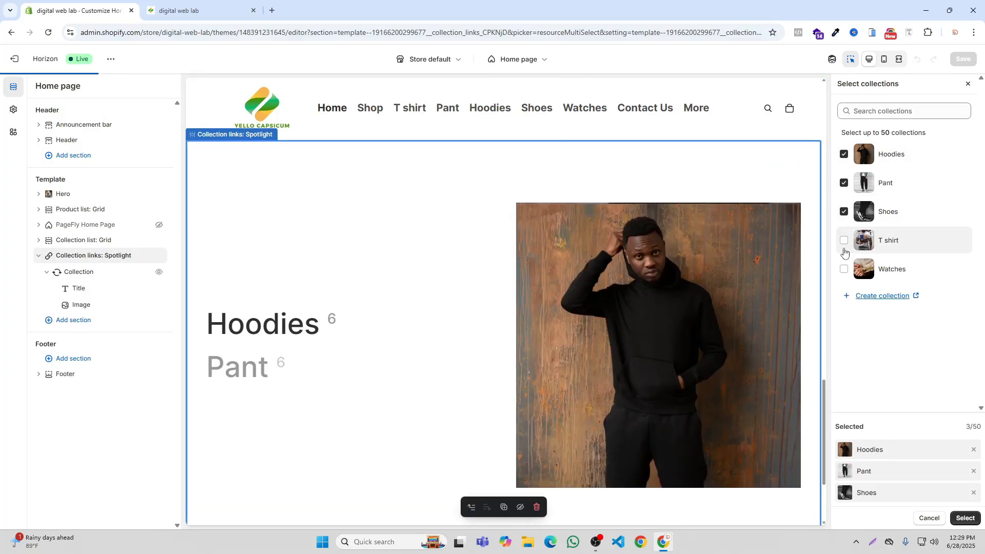
left_click(844, 240)
left_click(843, 269)
left_click(964, 518)
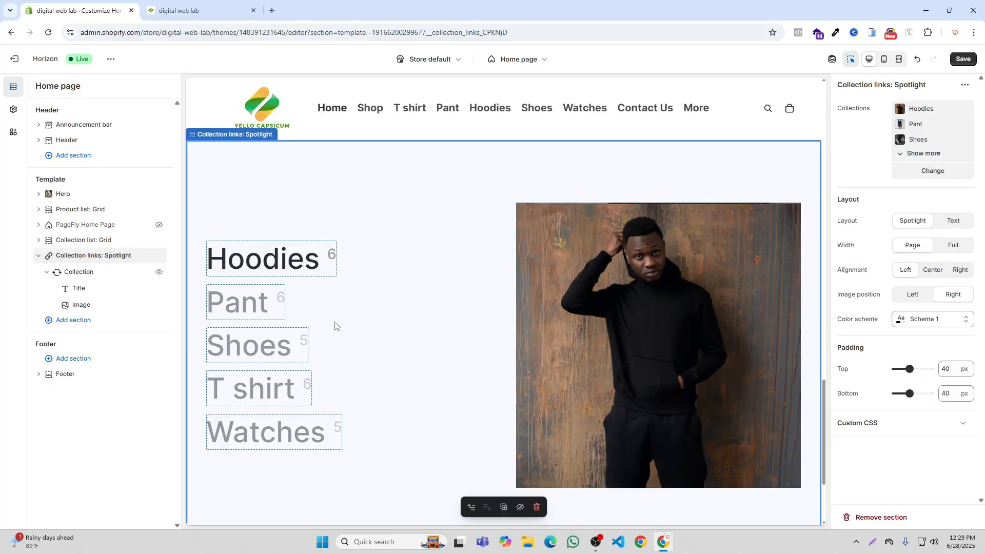
left_click(964, 60)
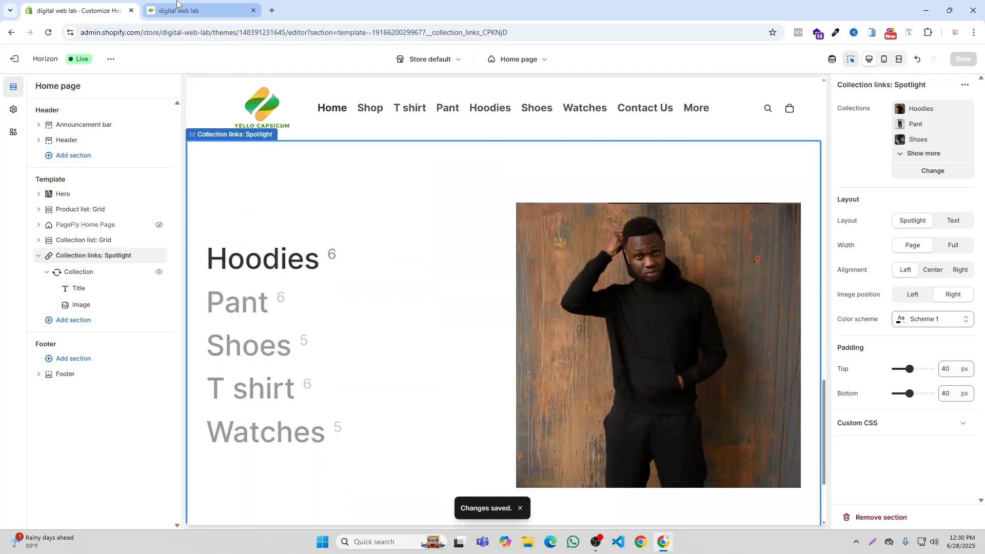
Check the Spotlight section on the live storefront, test its Pant link, and return to the theme editor.
left_click(177, 6)
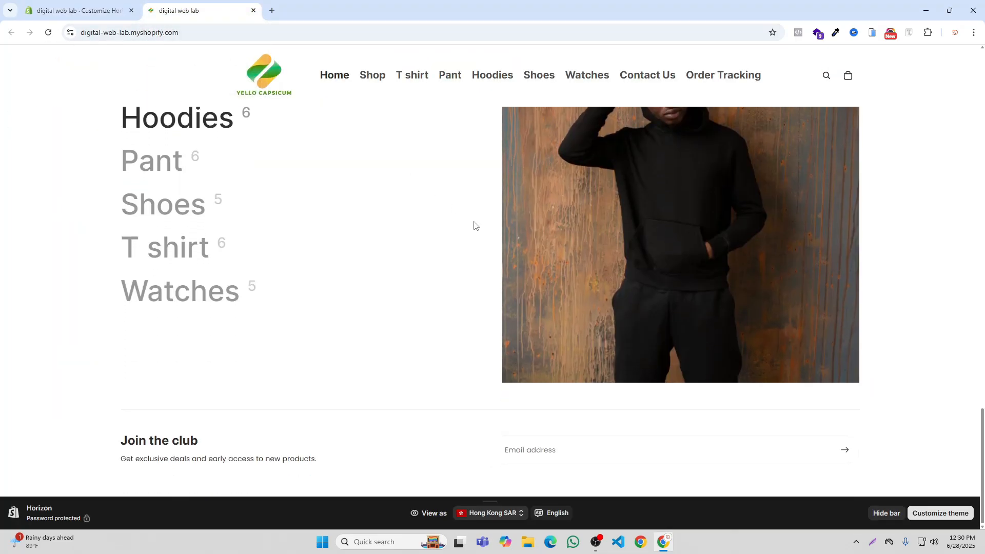
scroll(297, 229, "up", 2)
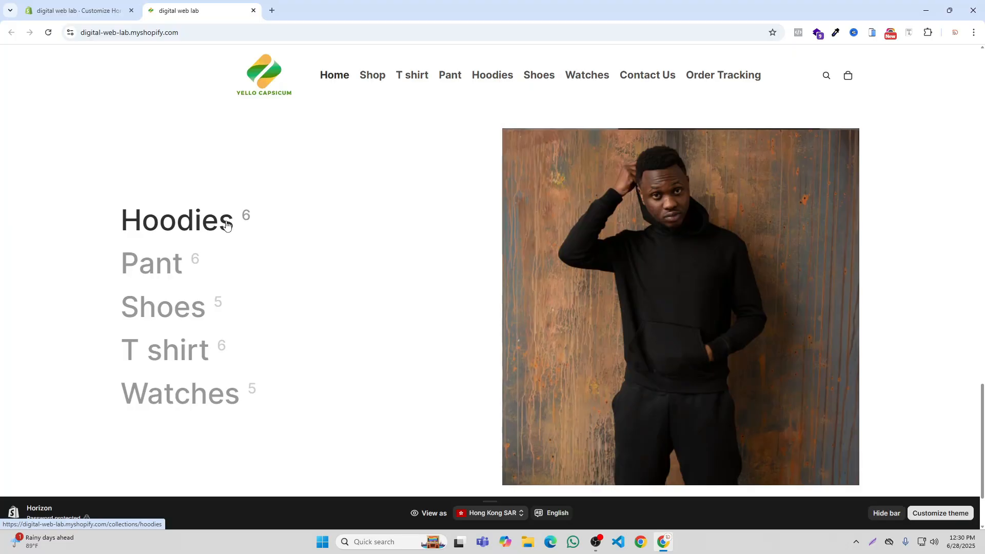
left_click(165, 272)
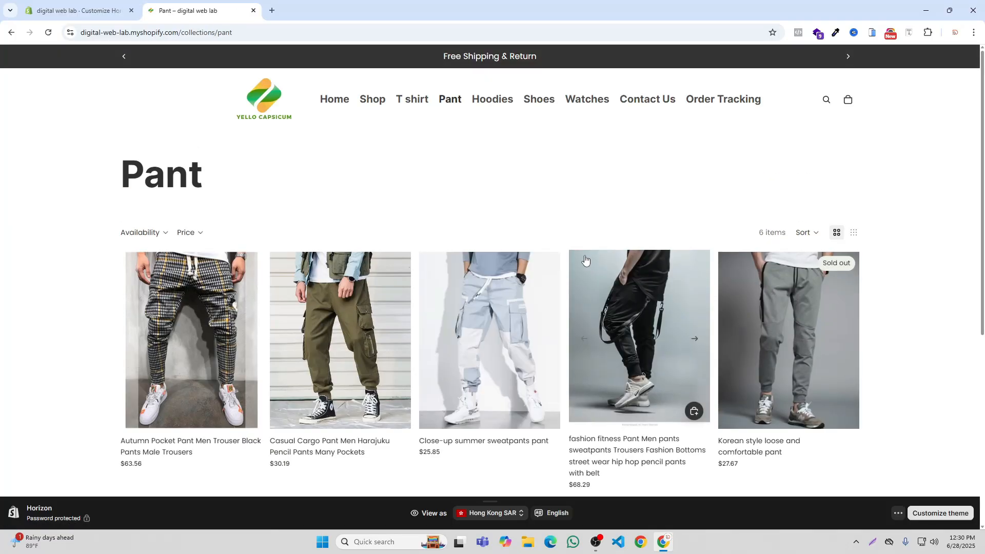
left_click(12, 33)
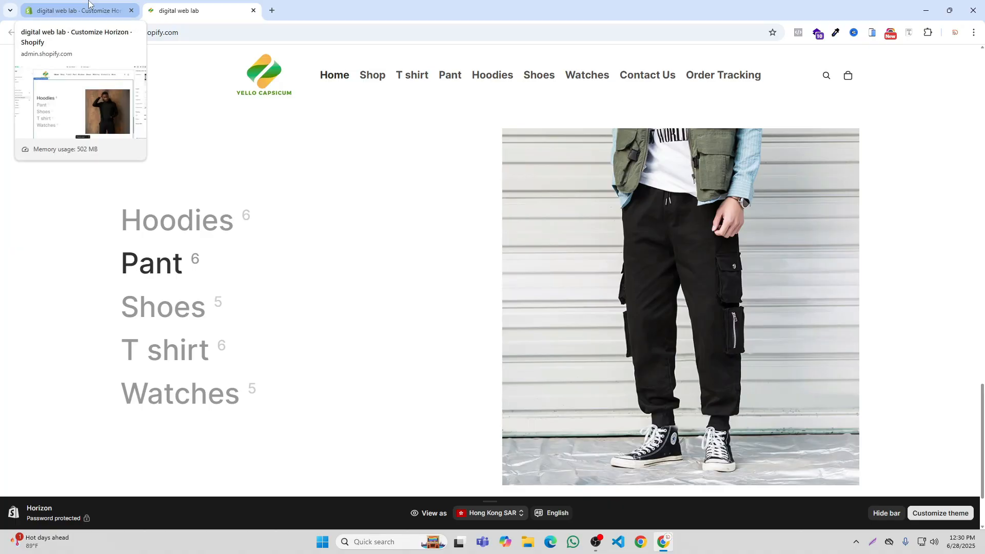
left_click(88, 4)
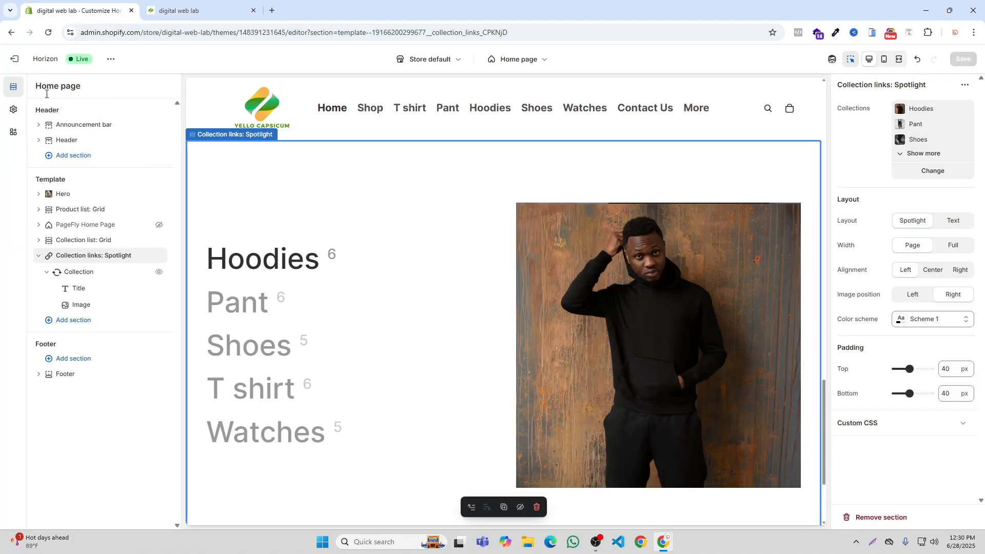
Leave the theme editor and open the T shirt collection's image editing options in the store admin.
left_click(14, 61)
left_click(194, 11)
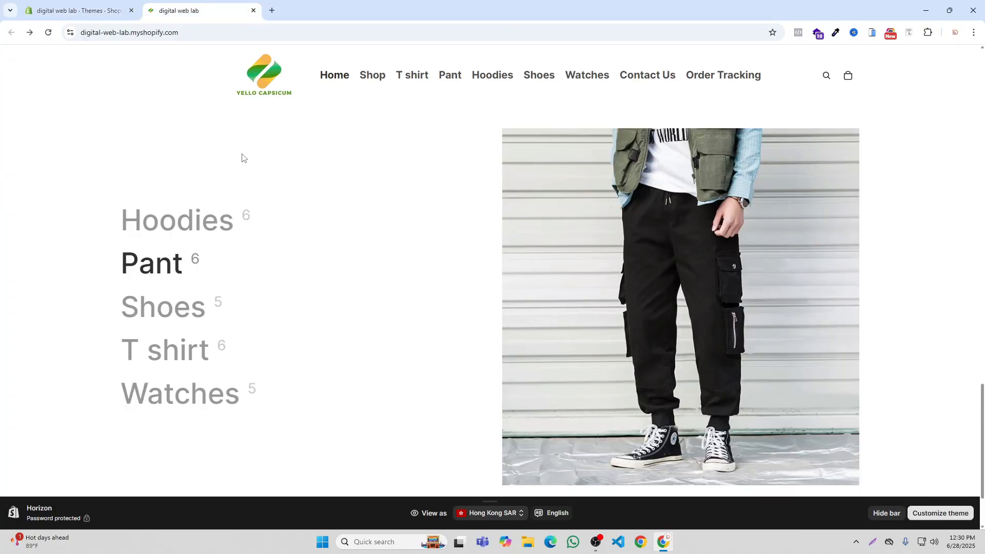
left_click(77, 10)
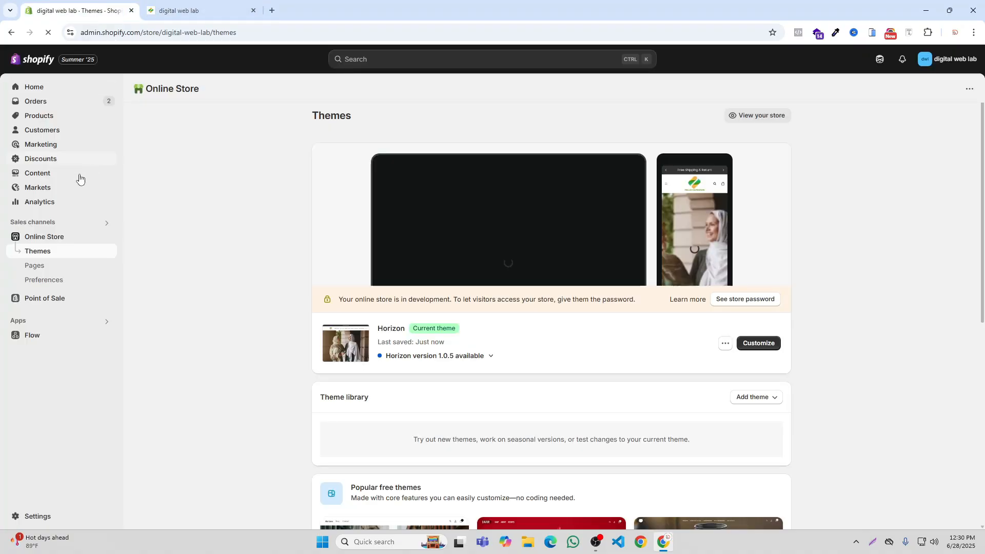
left_click(40, 117)
left_click(41, 130)
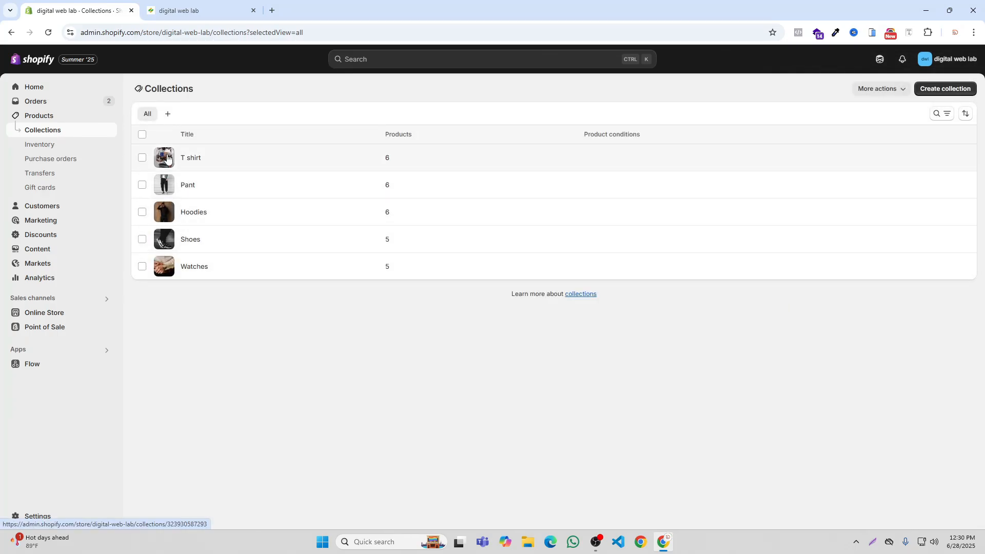
left_click(187, 161)
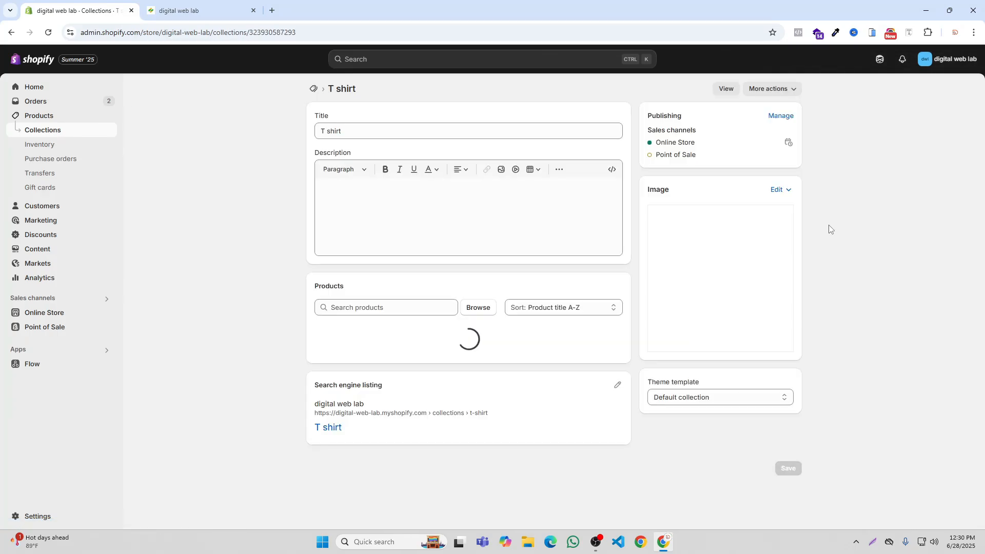
left_click(773, 190)
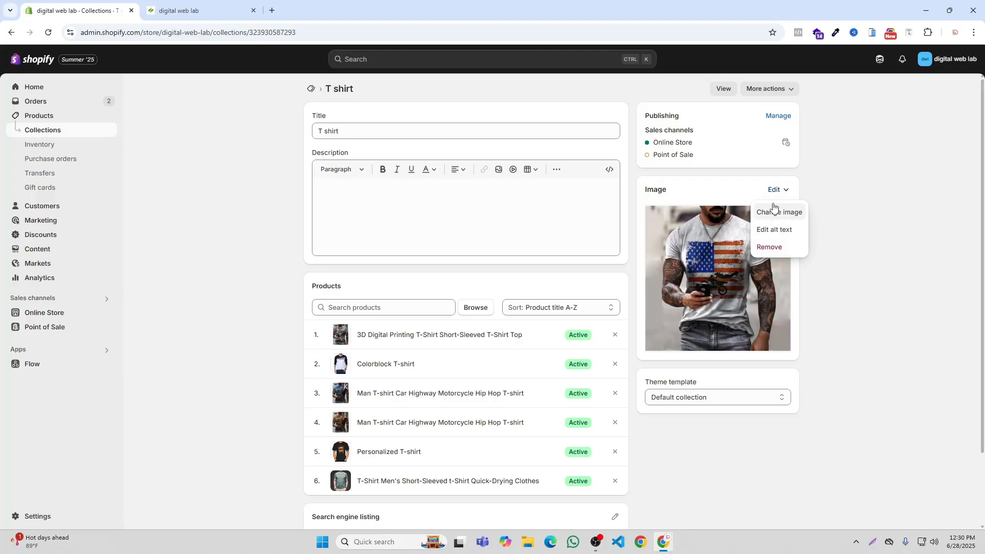
Reopen the Horizon theme customizer and compare the home page's Spotlight section with the live storefront.
left_click(44, 312)
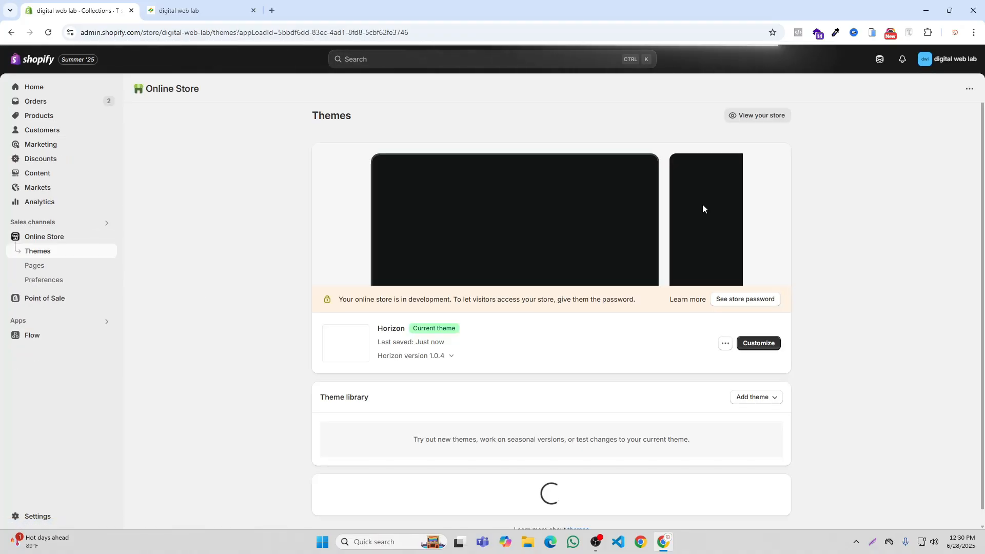
left_click(758, 343)
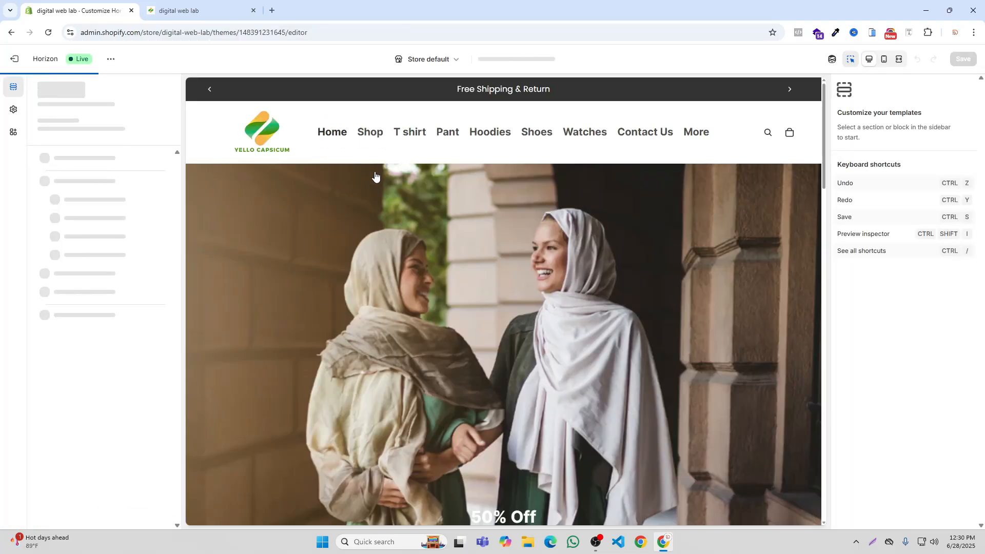
scroll(387, 152, "down", 9)
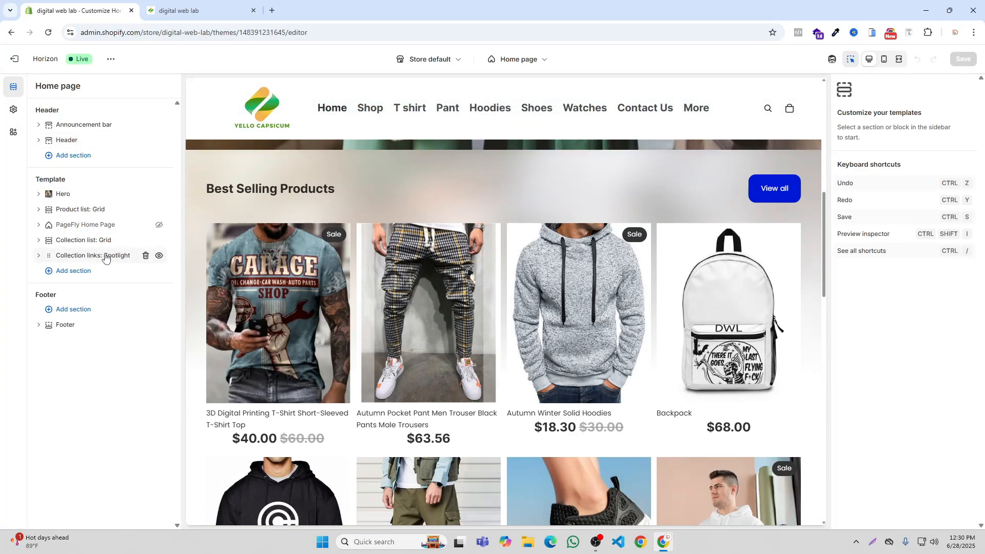
scroll(493, 220, "down", 16)
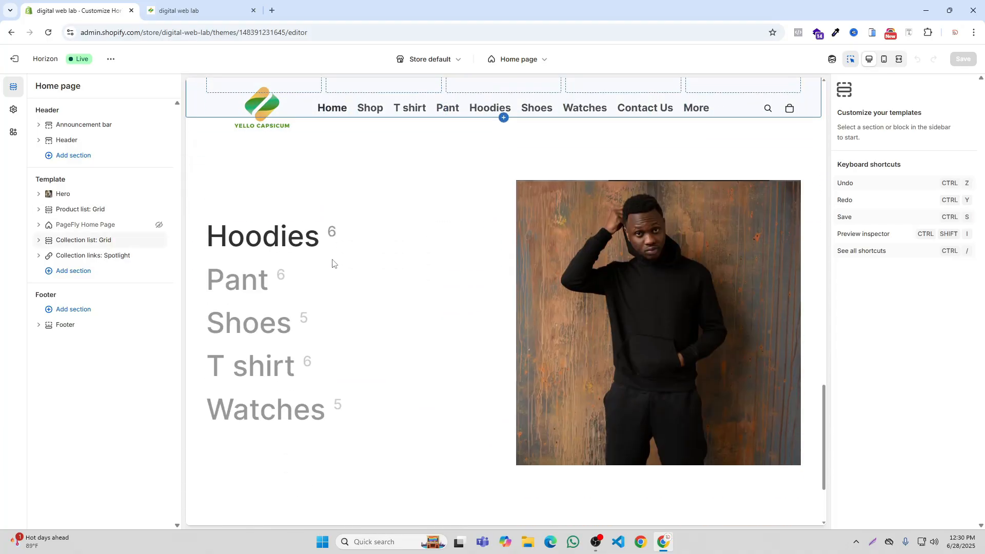
left_click(216, 4)
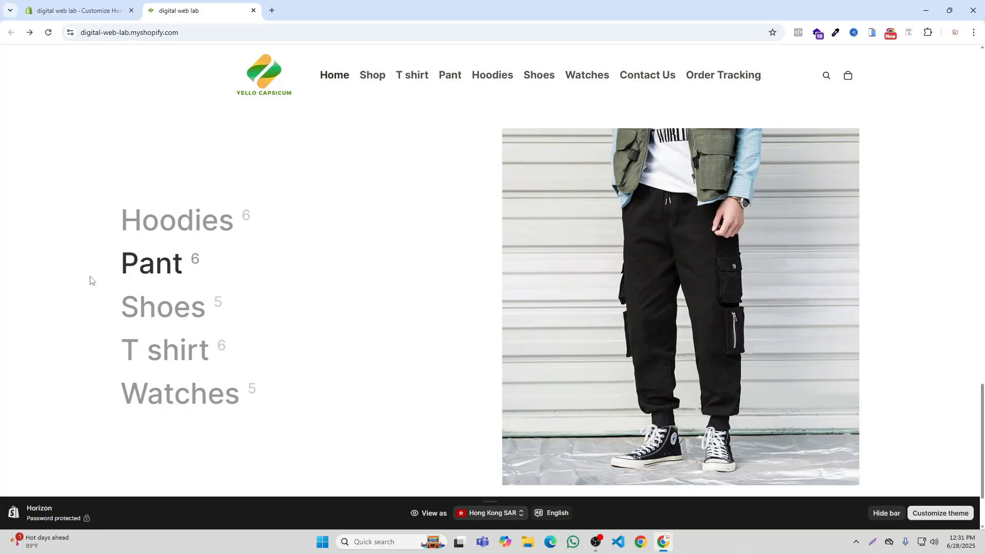
left_click(118, 5)
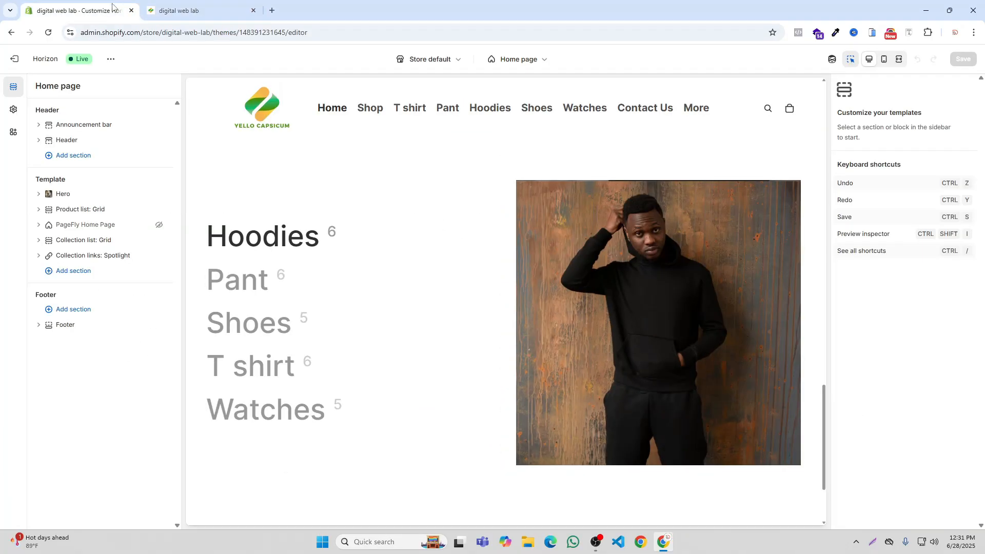
Turn off Show count for the Spotlight section's Collection block, save, and check the live storefront.
left_click(39, 255)
left_click(90, 278)
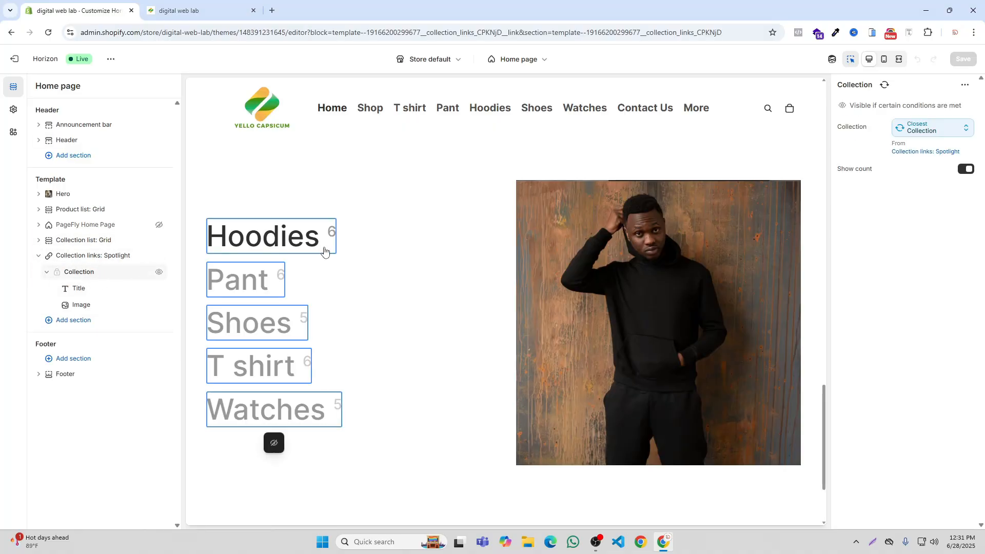
left_click(965, 170)
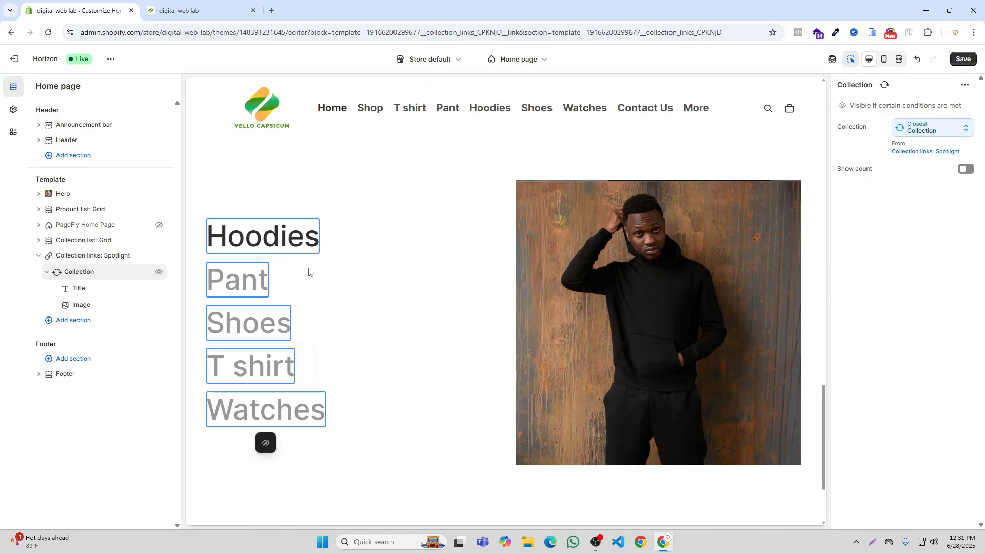
left_click(962, 60)
left_click(147, 15)
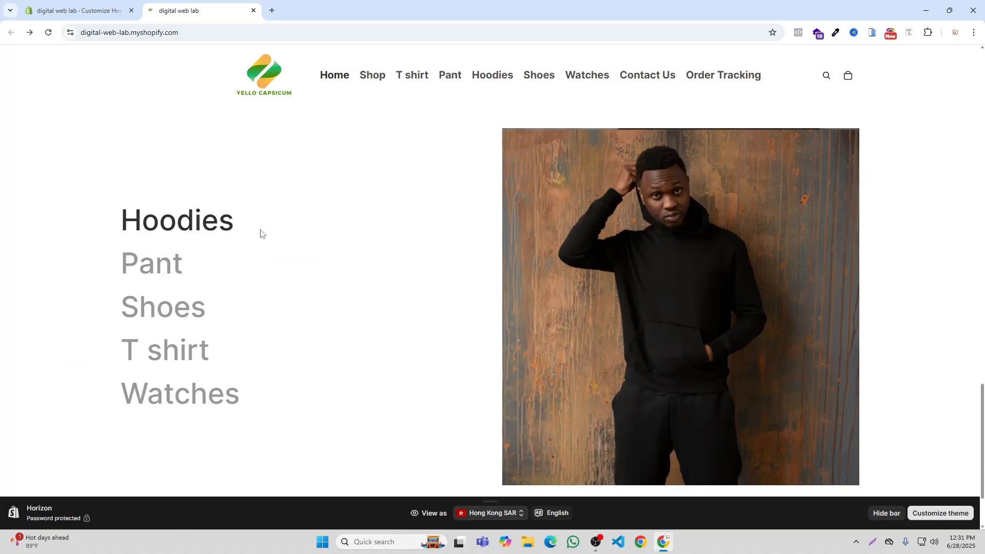
left_click(121, 12)
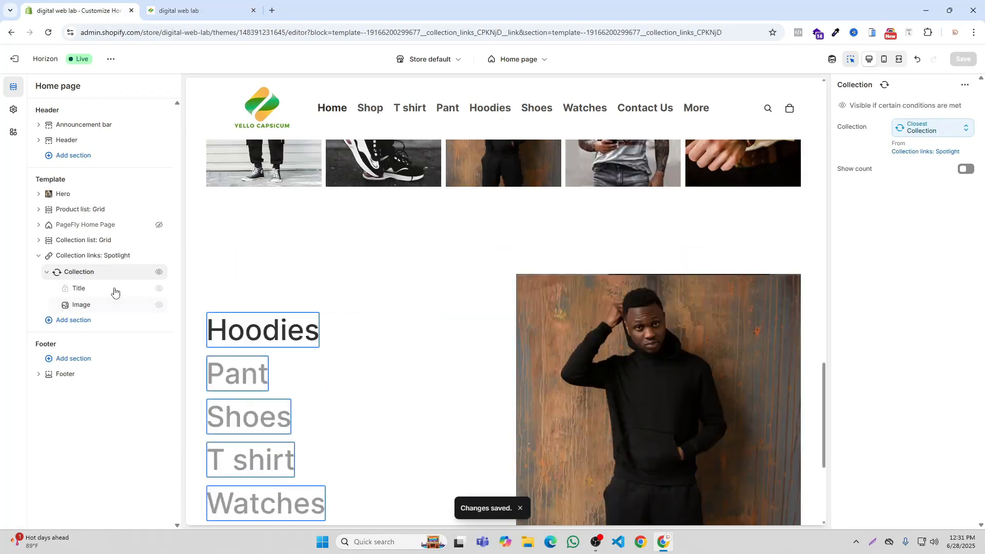
Turn Show count back on for the Spotlight section's Collection block and save.
left_click(966, 169)
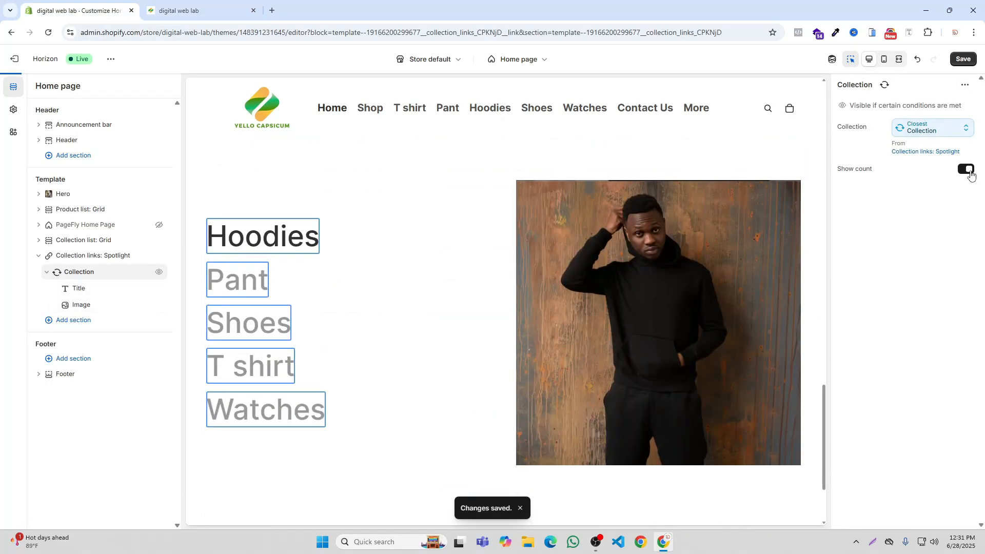
left_click(963, 59)
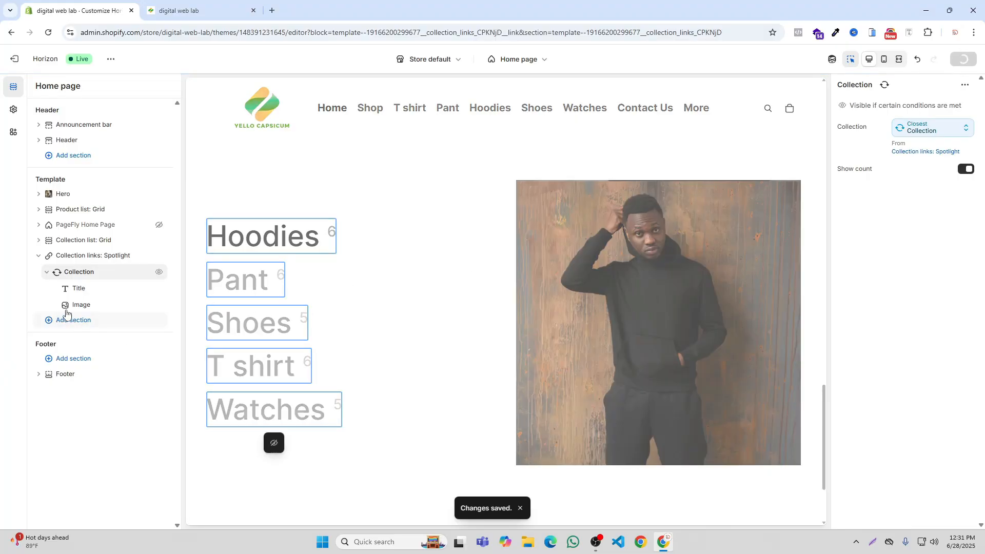
Set the font of the Spotlight section's Title block to Heading.
left_click(82, 294)
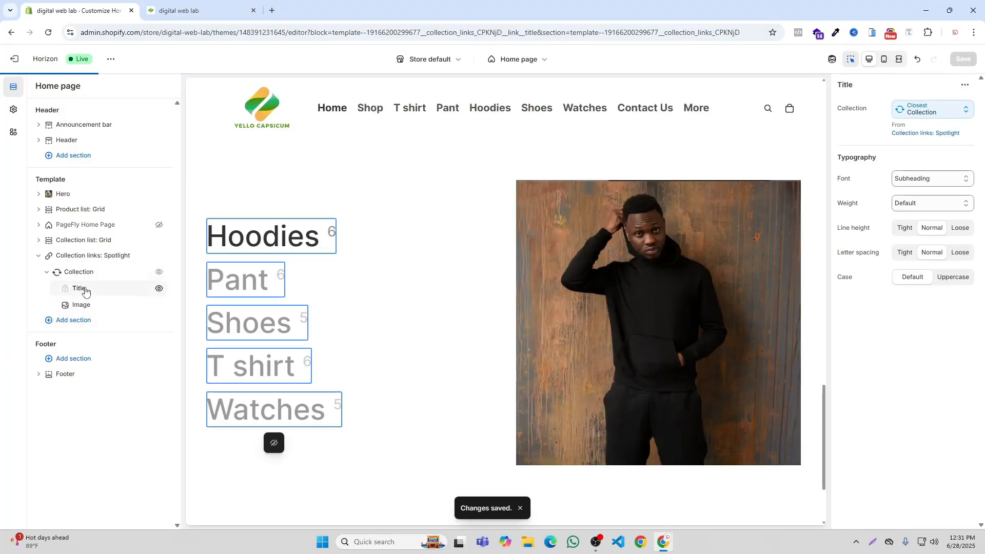
left_click(929, 179)
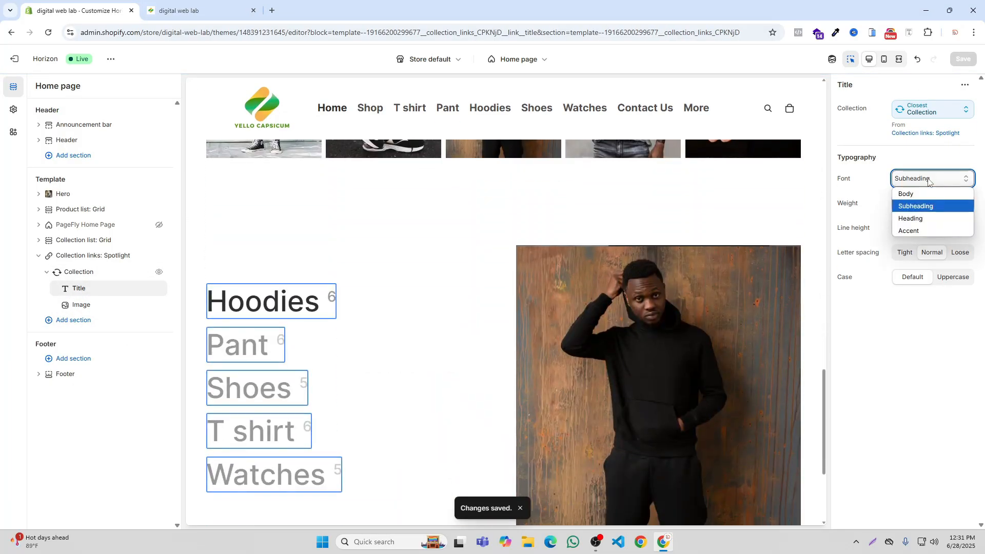
left_click(926, 219)
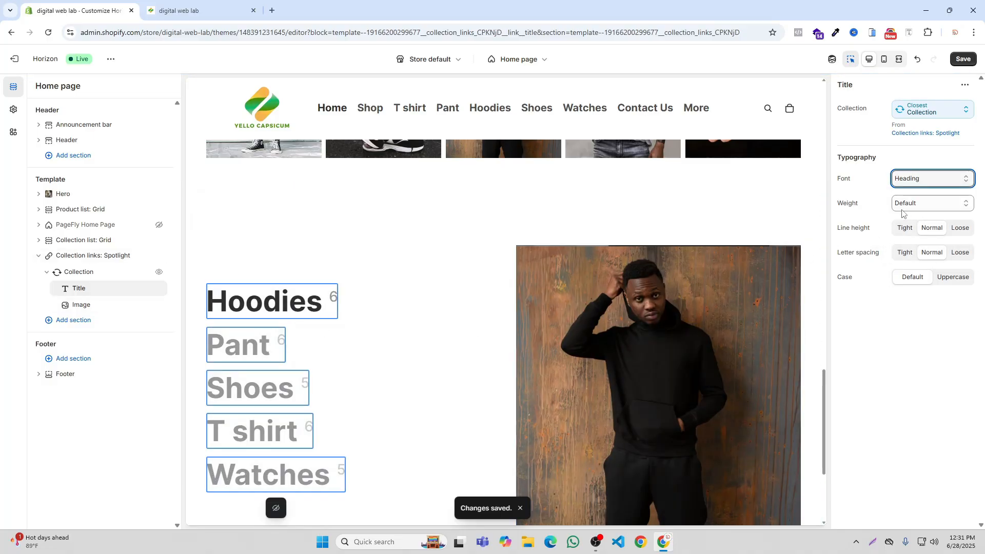
Try the Body and Accent fonts on the Spotlight section's Title block, and settle on Subheading.
left_click(917, 179)
left_click(921, 194)
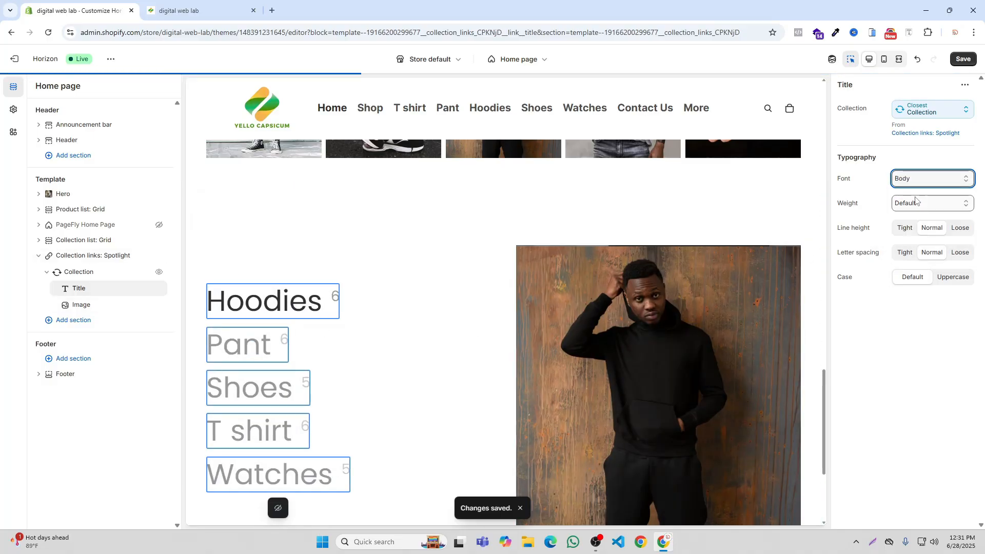
left_click(922, 181)
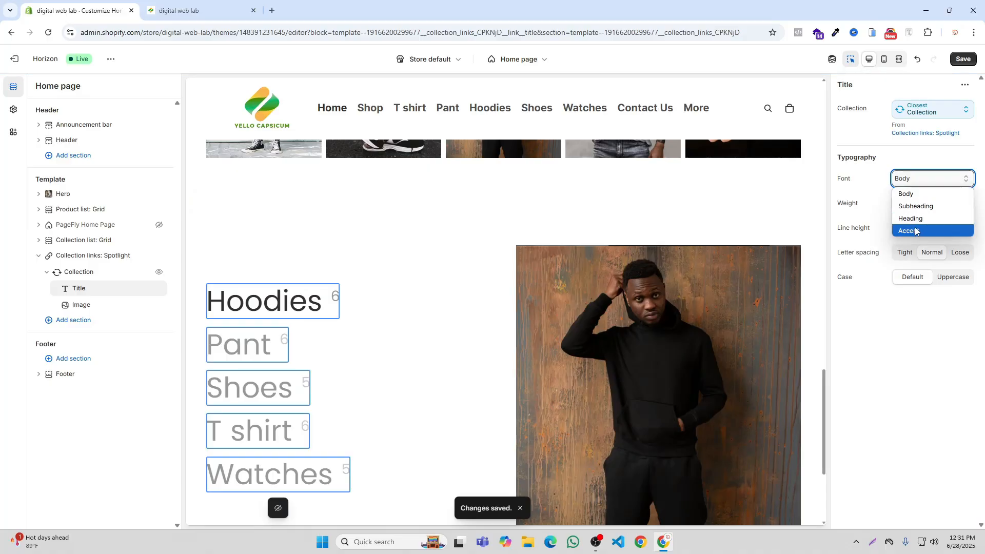
left_click(914, 228)
left_click(918, 179)
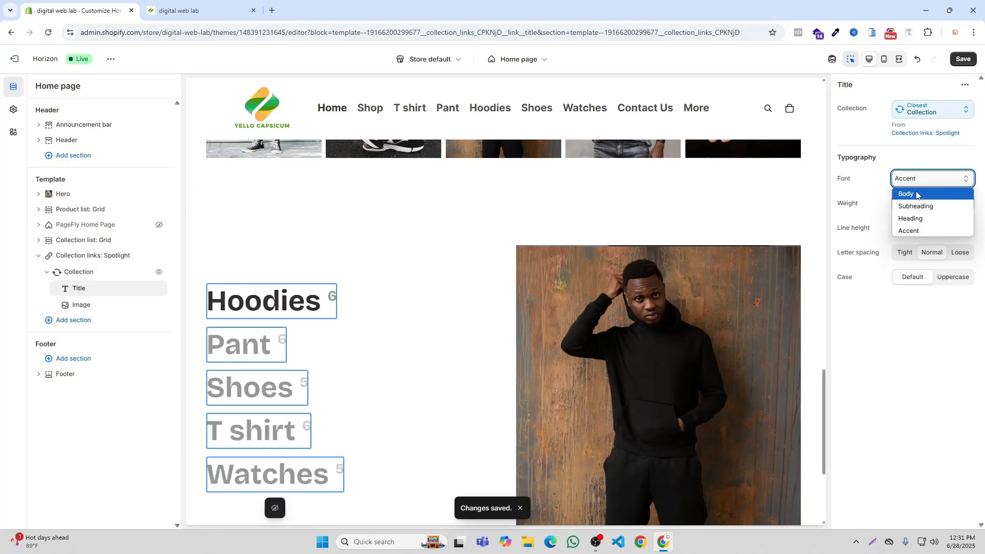
left_click(914, 207)
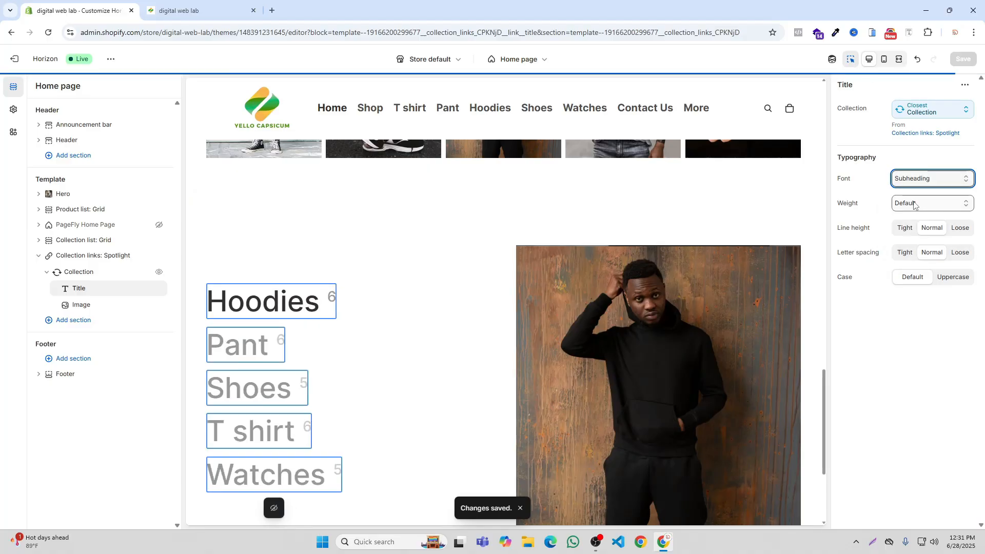
Try Loose line height and Loose and Tight letter spacing on the Title block, returning both settings to Normal.
left_click(959, 231)
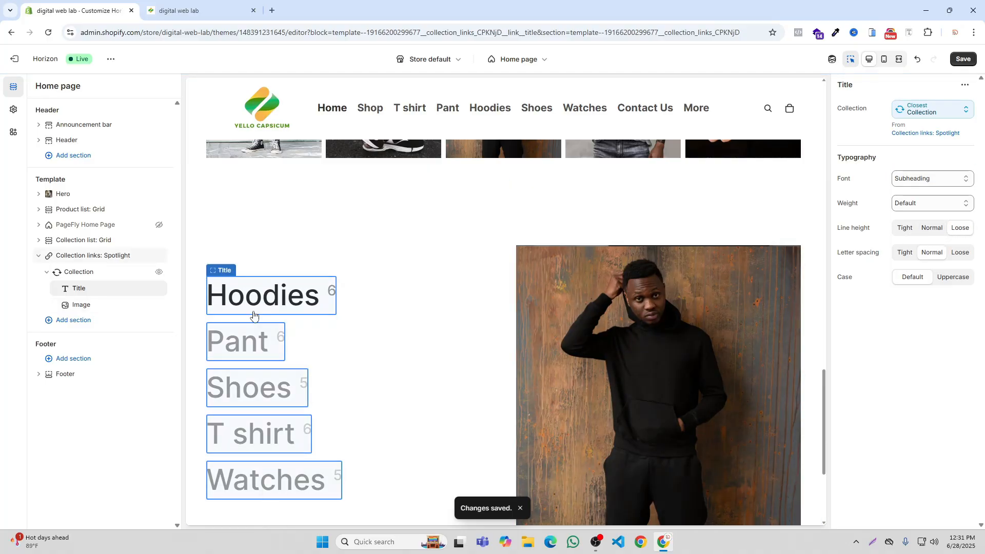
left_click(932, 228)
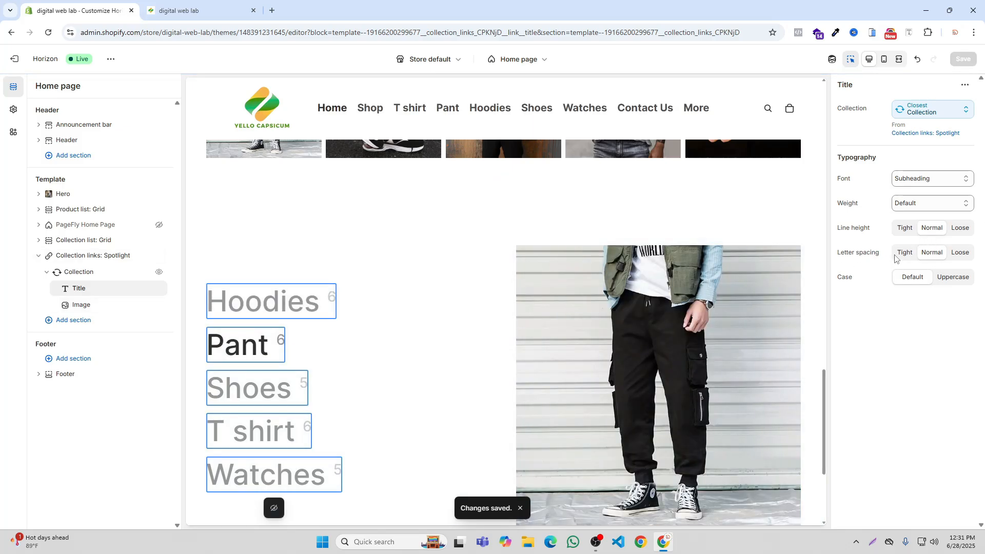
left_click(956, 253)
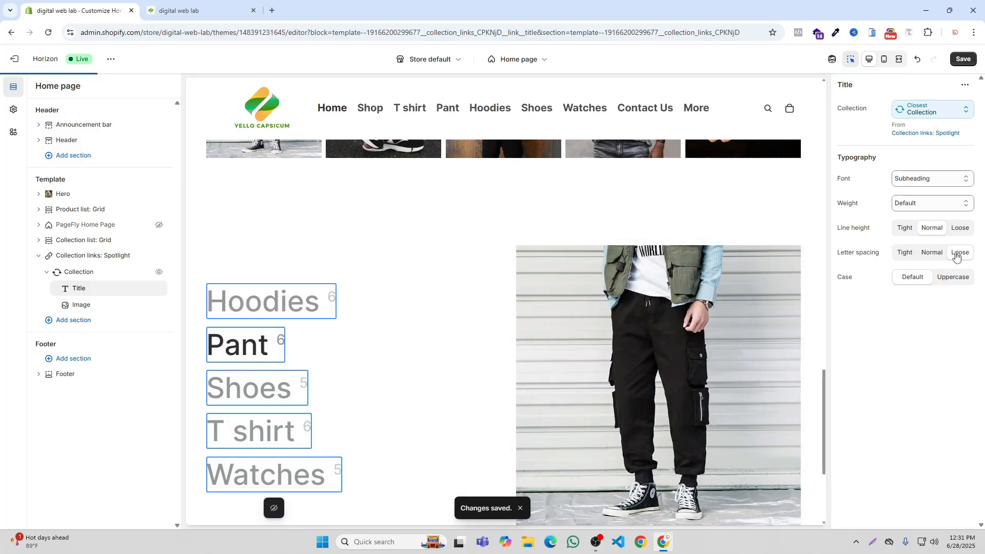
left_click(906, 253)
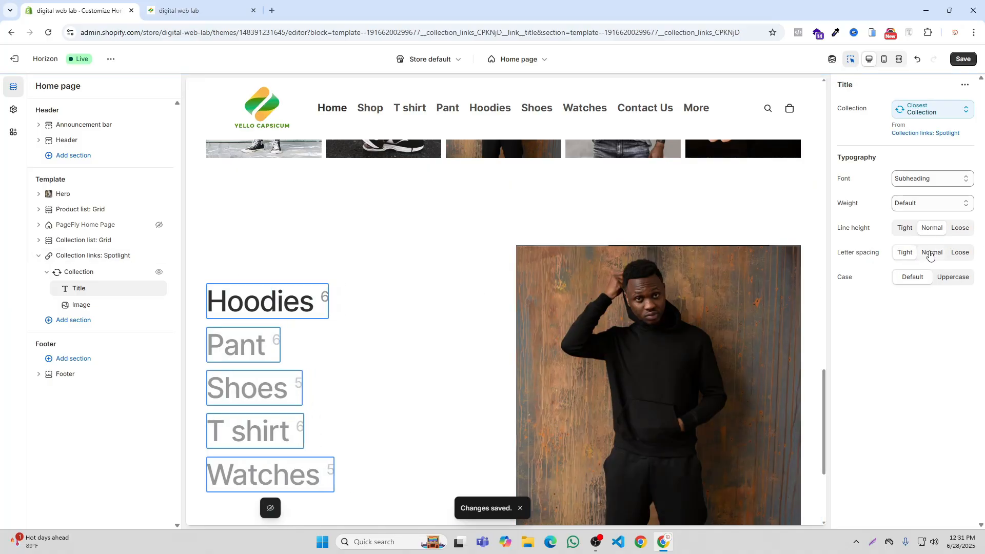
left_click(932, 253)
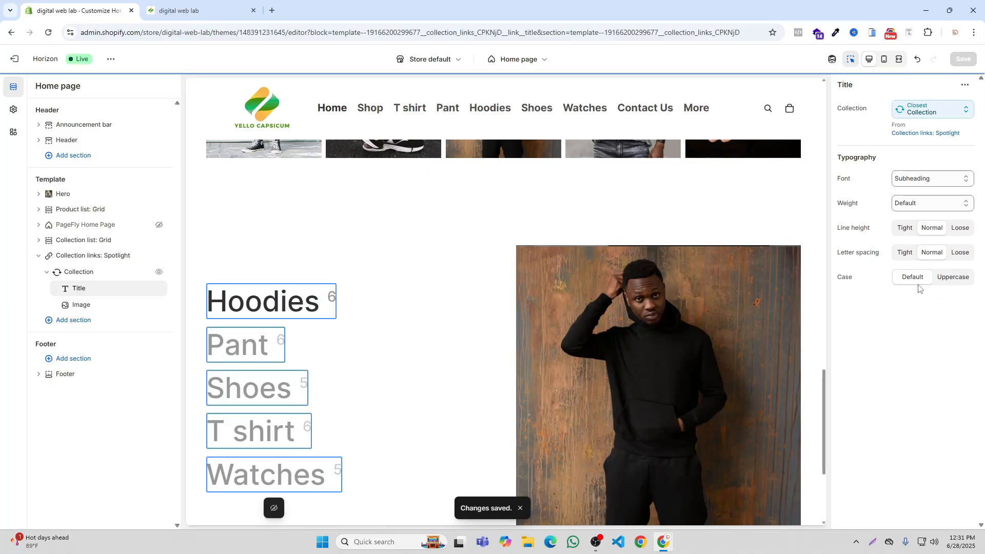
Set the Title block's case to Uppercase, save, and check the collection links on the live storefront.
left_click(954, 278)
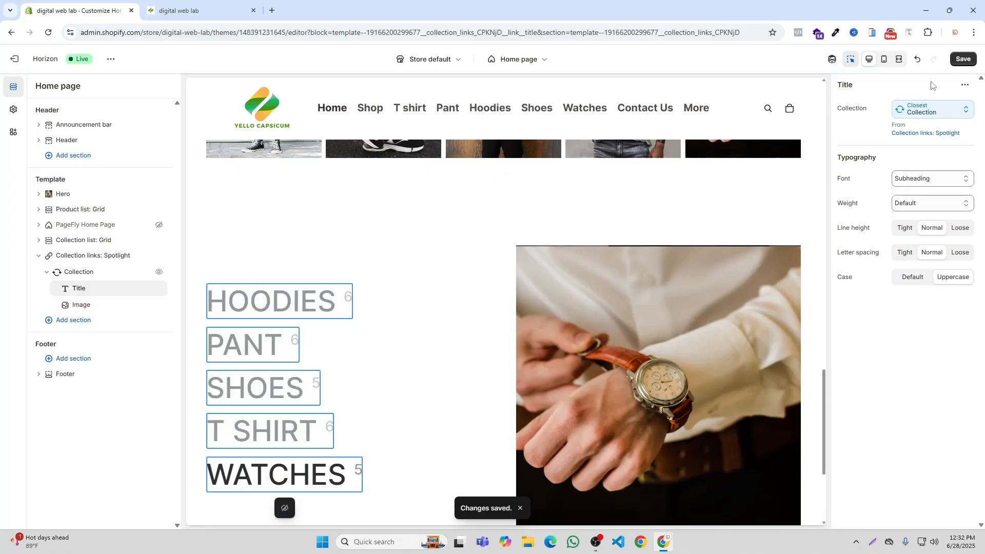
left_click(962, 59)
left_click(184, 11)
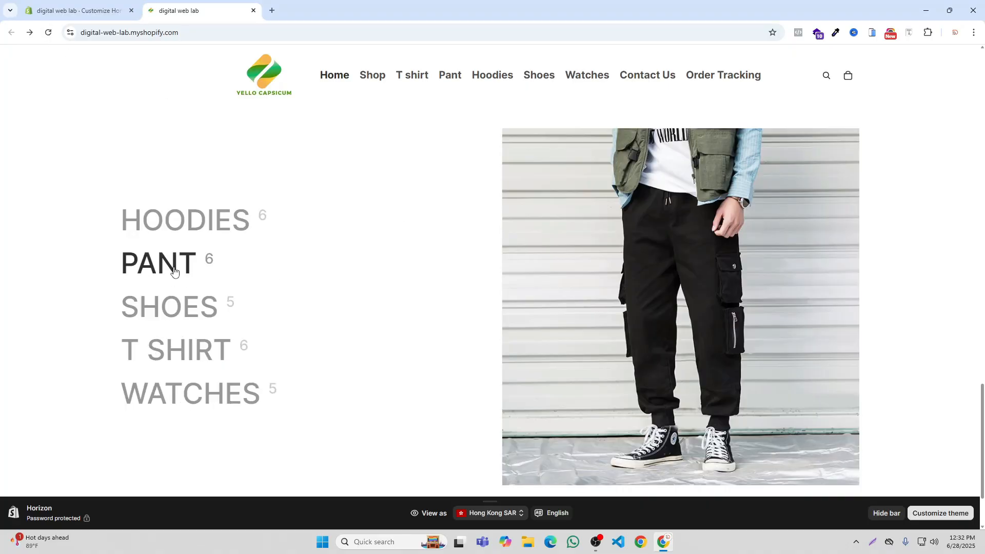
Return to the theme customizer and set the Spotlight section's Title block case back to Default.
left_click(80, 9)
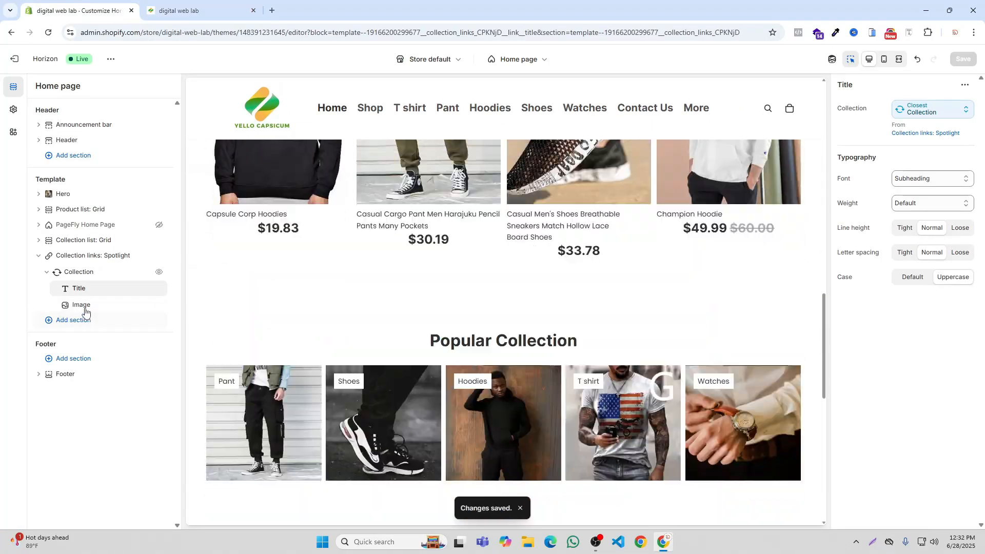
left_click(81, 276)
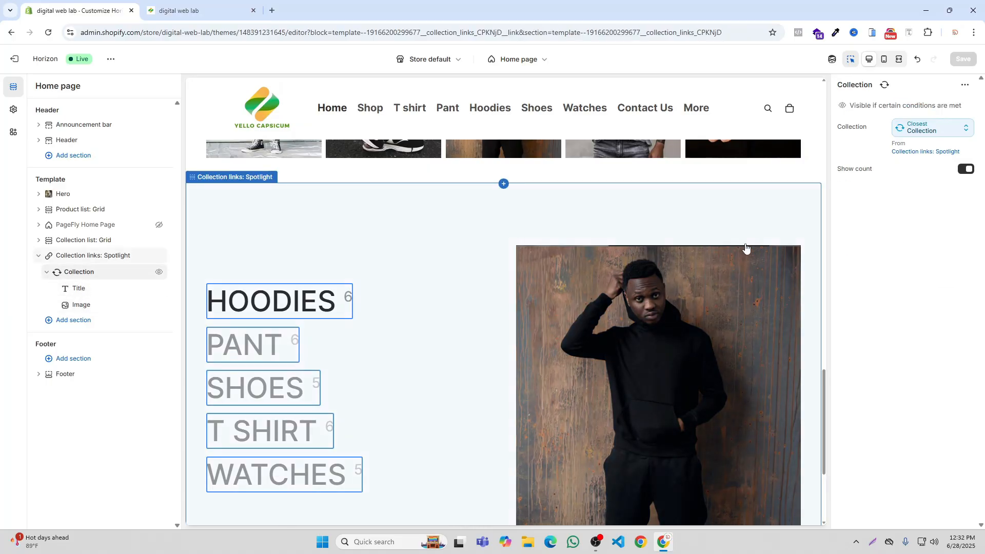
left_click(73, 290)
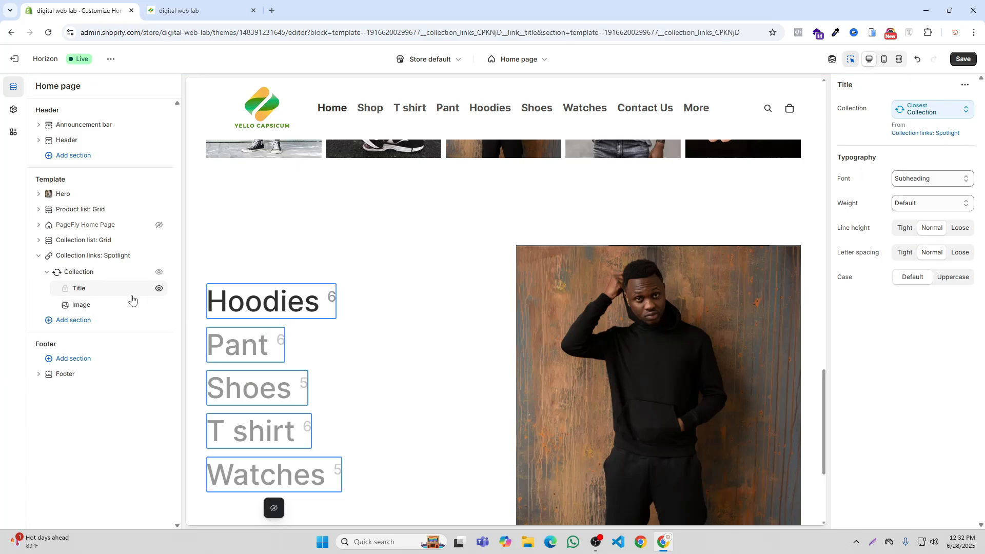
Set the Spotlight section's Image block height to Small with the Square ratio, save, and check the live storefront.
left_click(81, 305)
left_click(937, 180)
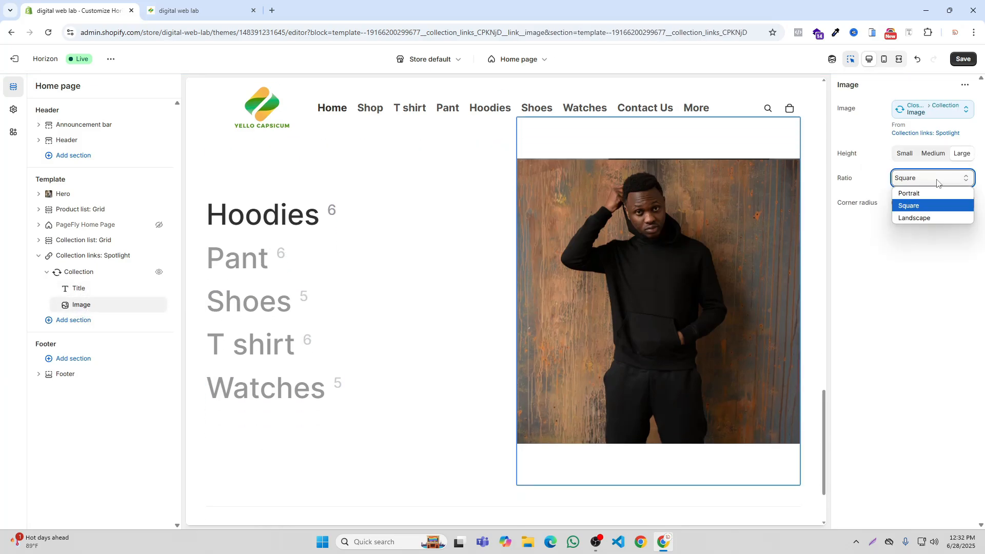
left_click(937, 179)
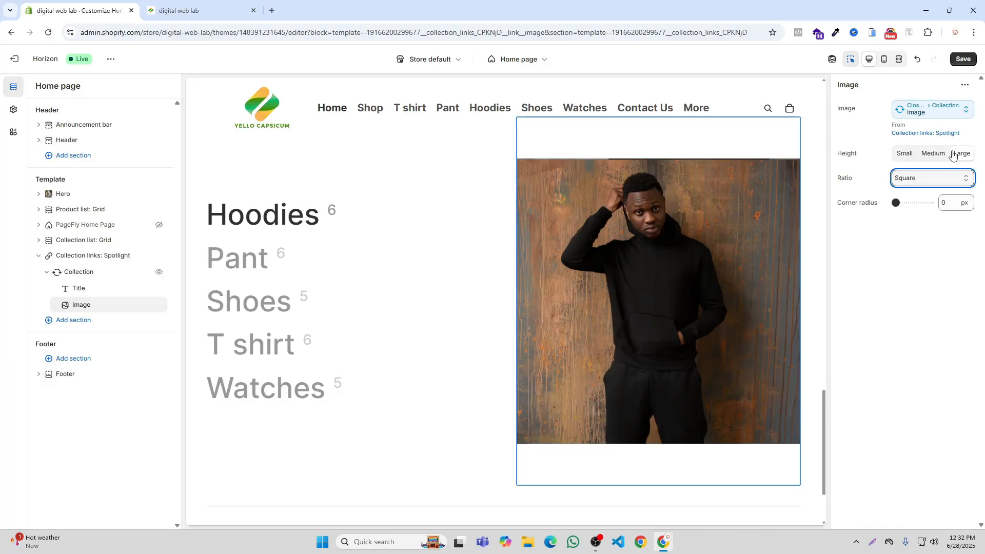
left_click(939, 156)
left_click(904, 154)
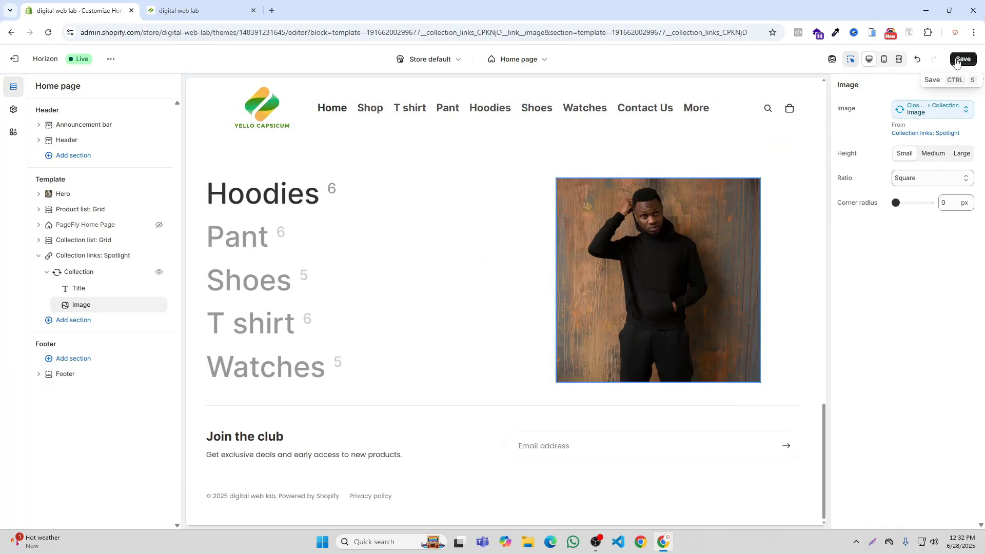
left_click(194, 8)
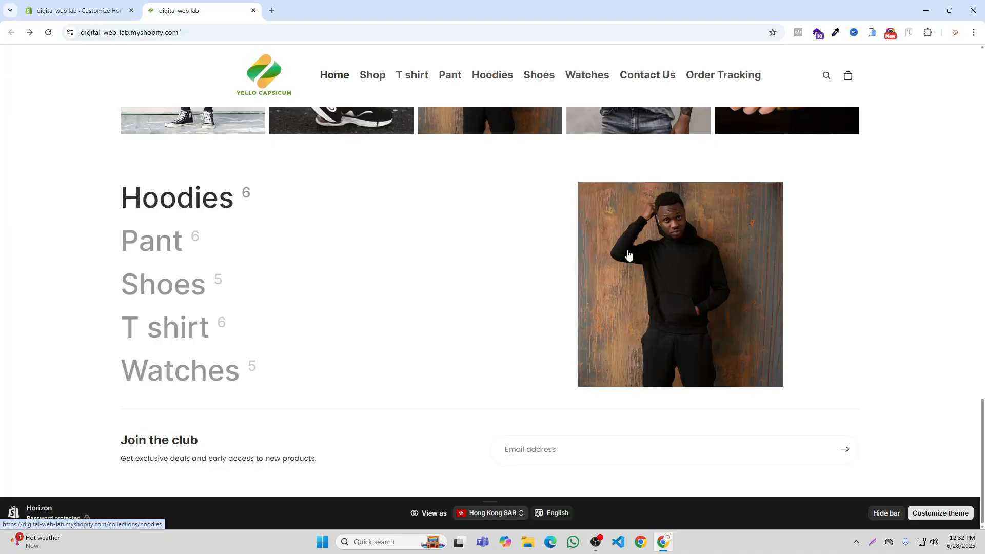
Return to the theme customizer, set the Image block's height to Medium, and save.
left_click(84, 9)
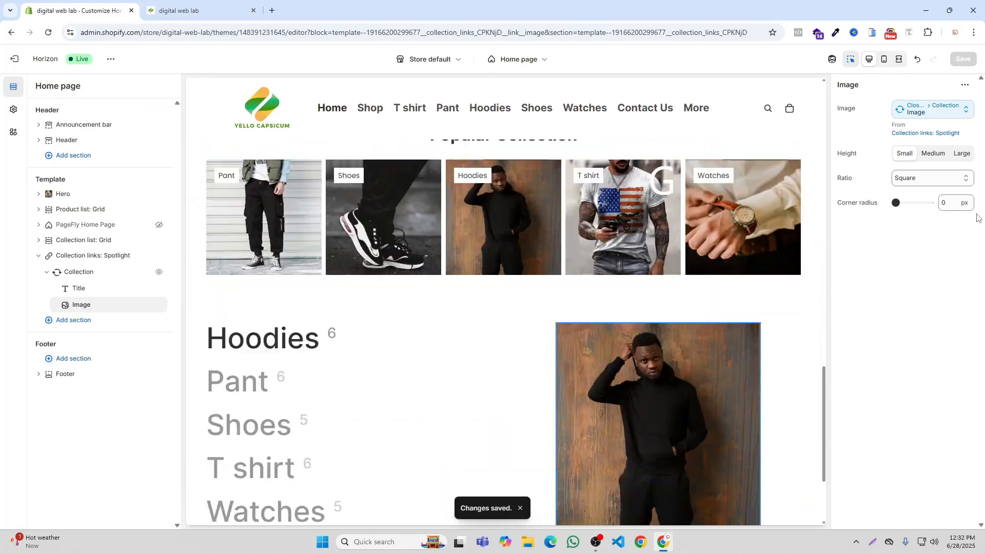
left_click(933, 154)
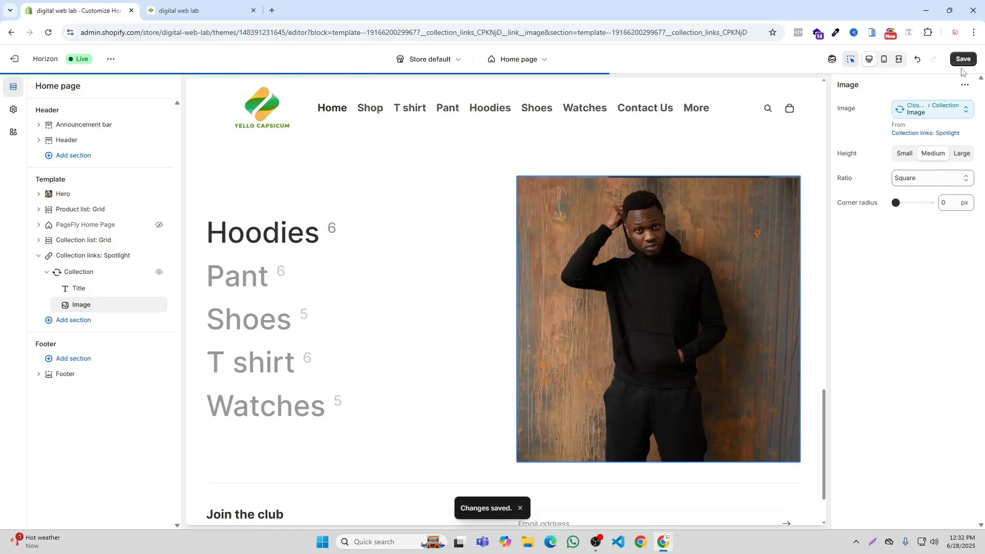
left_click(961, 59)
left_click(948, 118)
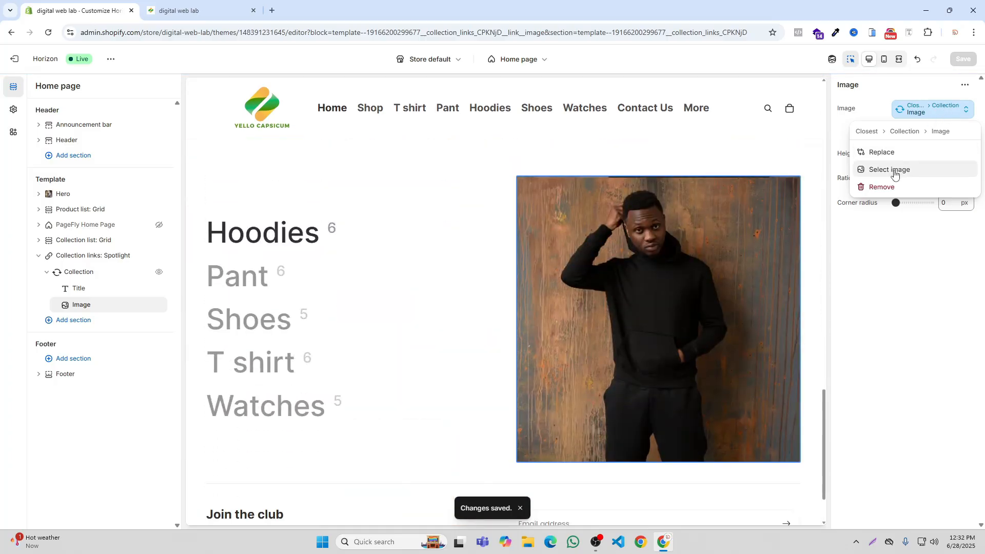
left_click(899, 170)
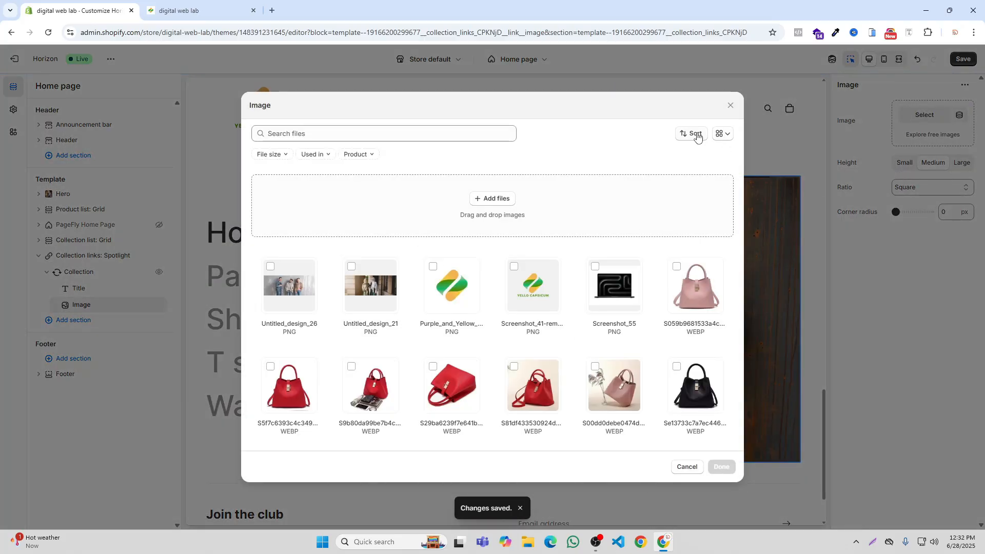
left_click(730, 106)
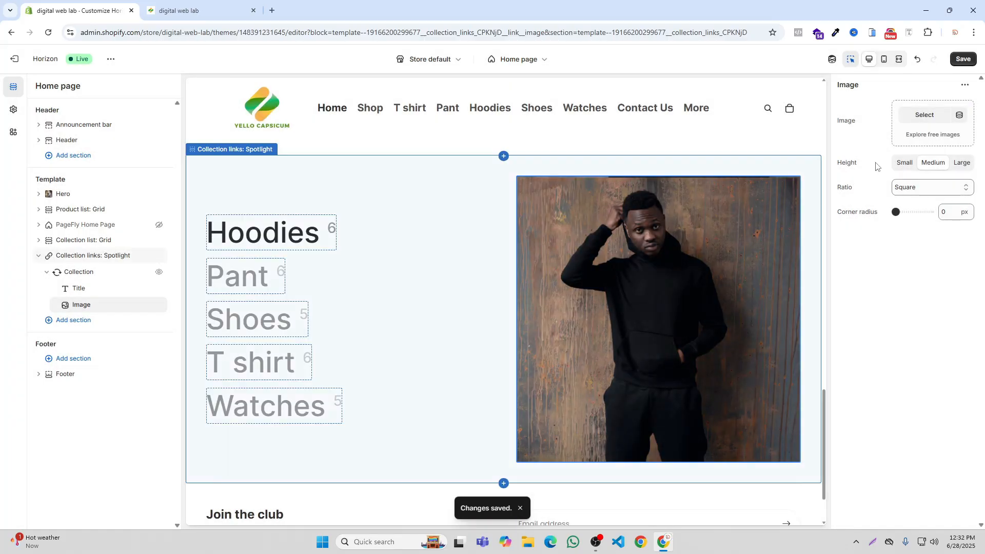
left_click(918, 60)
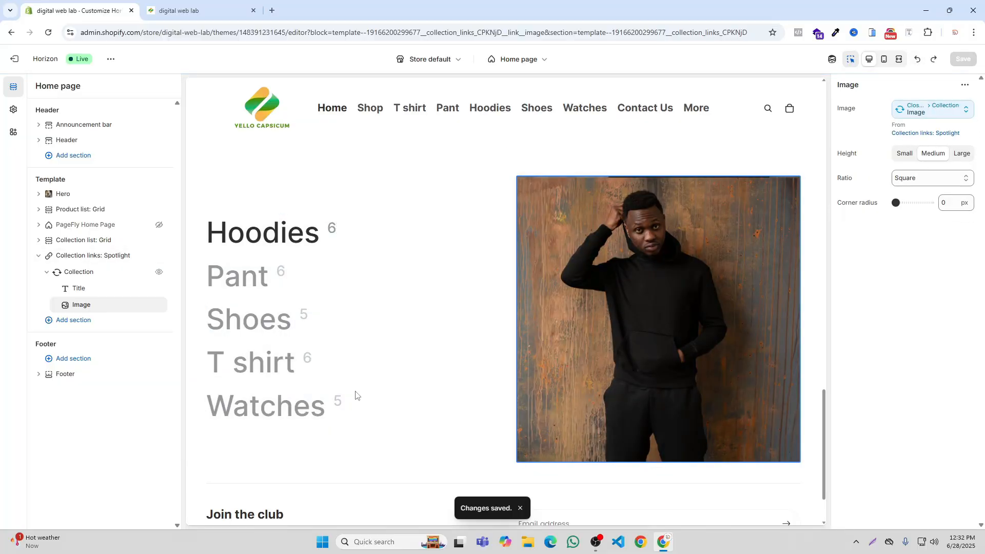
Remove the Collection links: Spotlight section from the home page template and add a Collection links: Text section in its place.
left_click(68, 320)
left_click(88, 275)
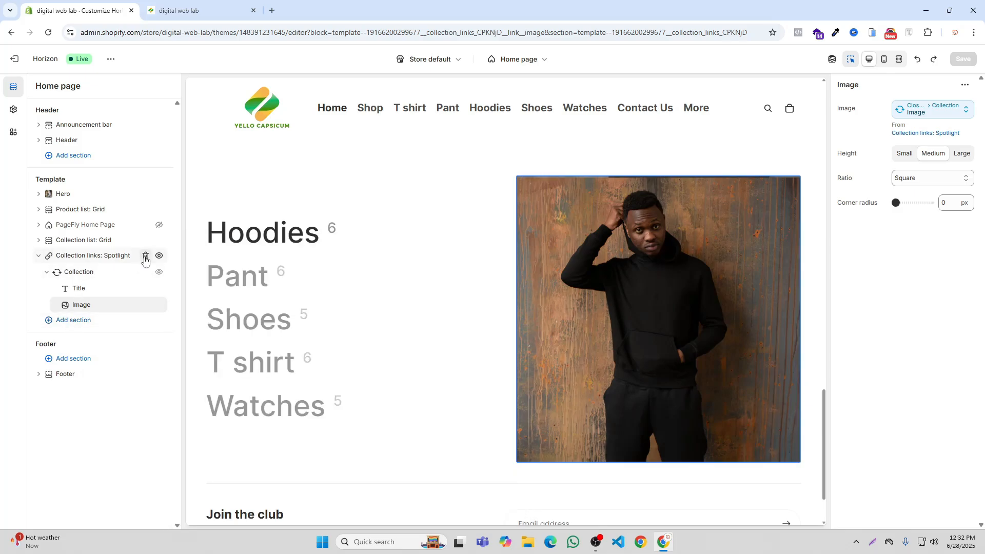
left_click(145, 256)
left_click(74, 255)
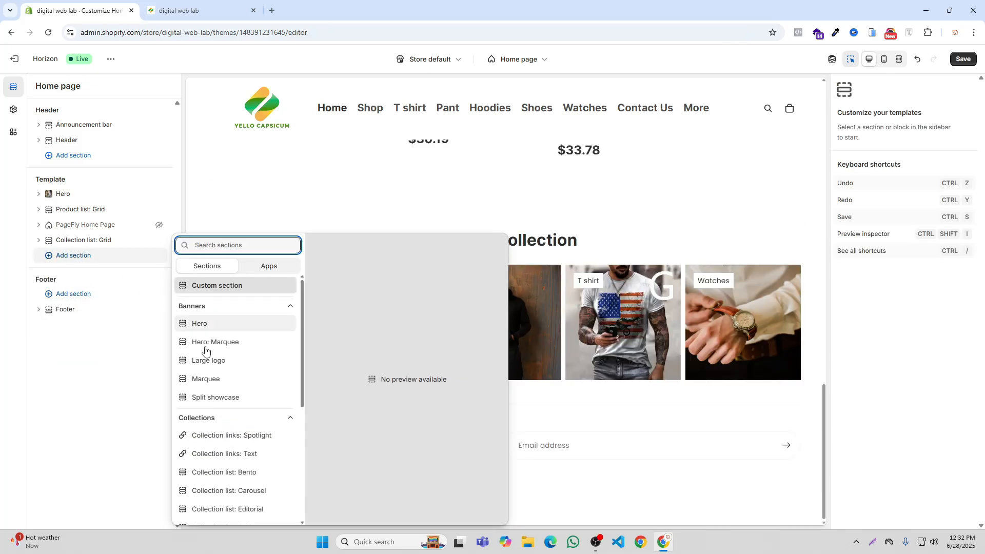
scroll(205, 350, "down", 2)
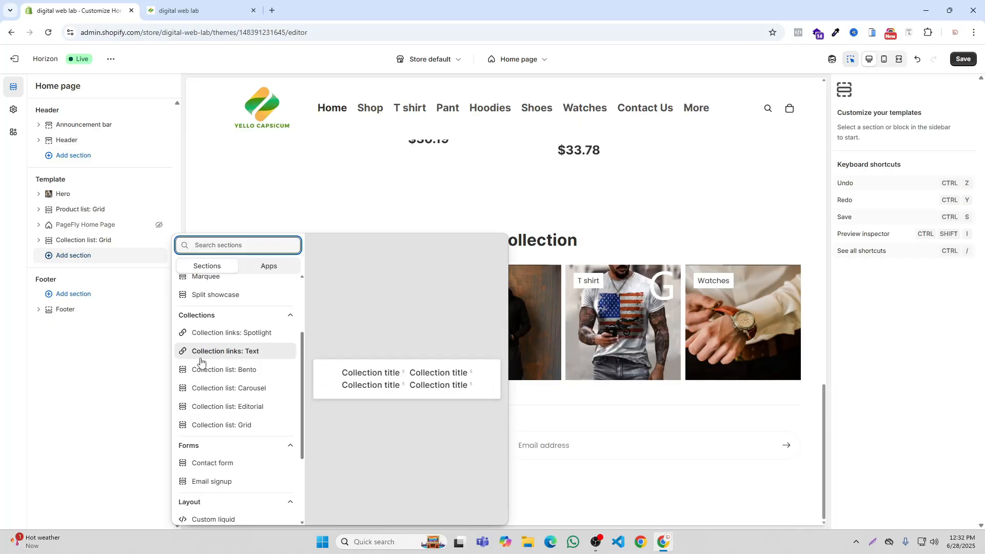
left_click(225, 352)
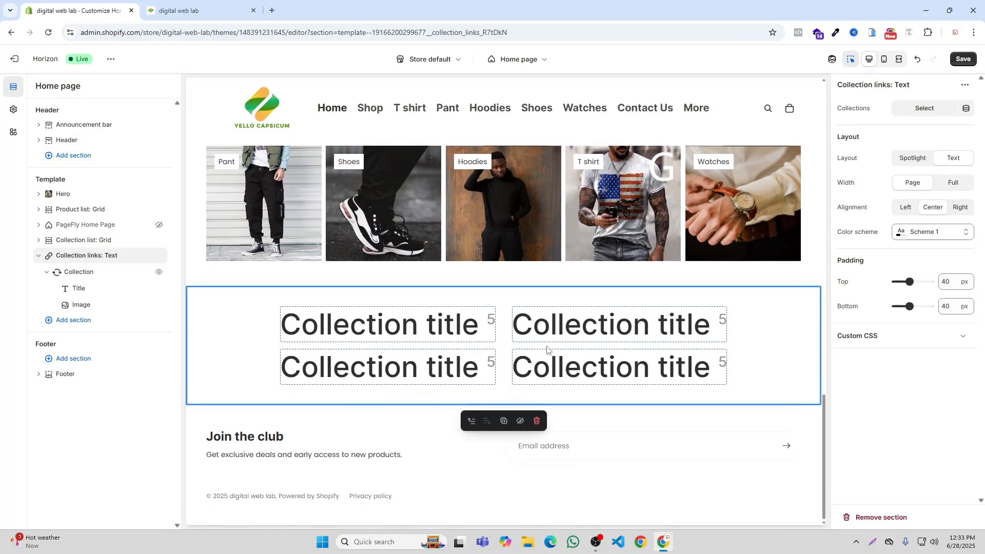
Assign the Hoodies, Pant, Shoes, T shirt and Watches collections to the Collection links: Text section.
left_click(916, 114)
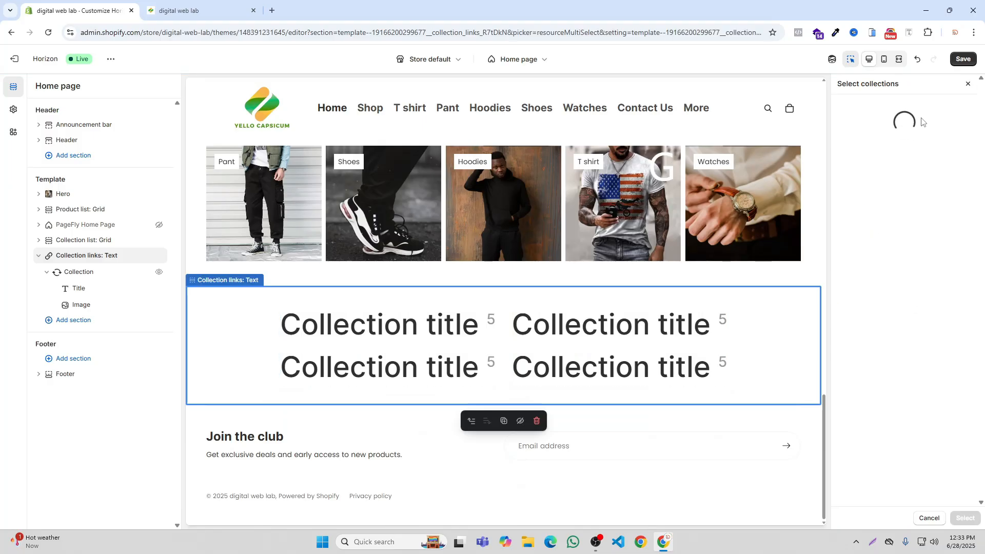
left_click(844, 155)
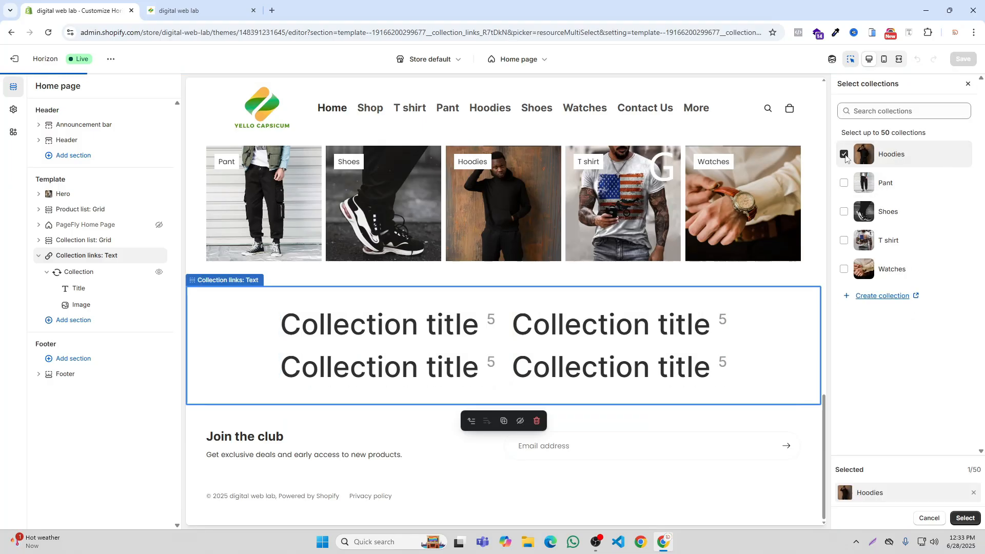
left_click(844, 183)
left_click(844, 211)
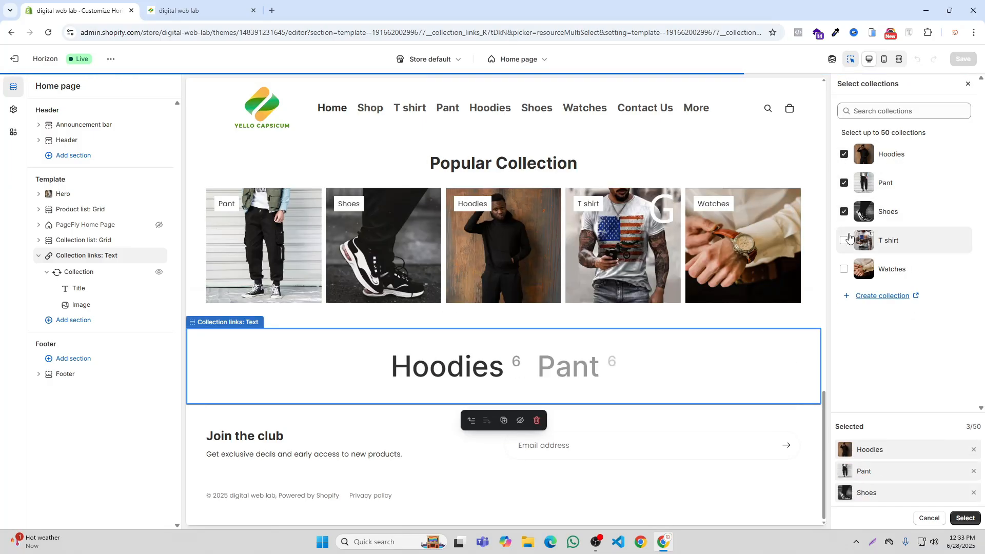
left_click(844, 241)
left_click(844, 269)
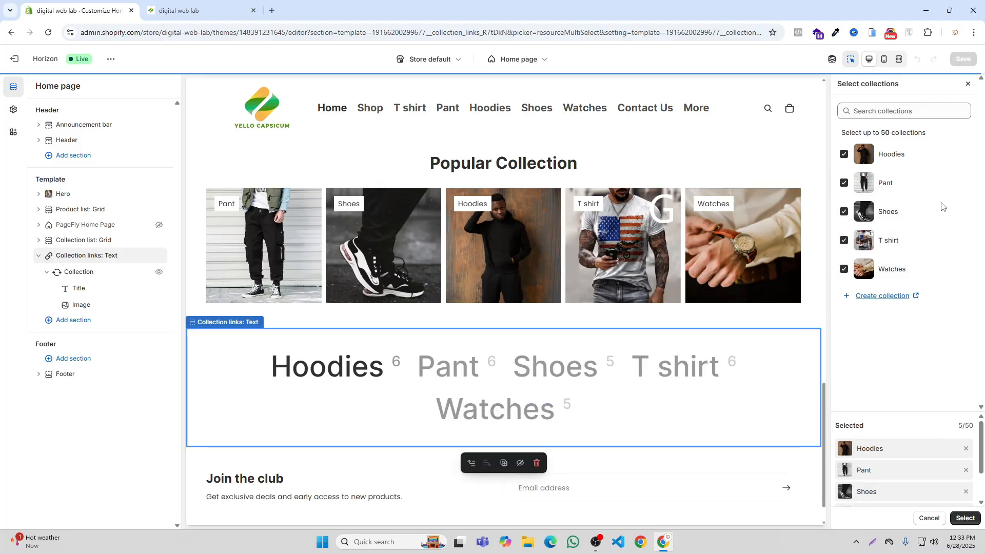
left_click(964, 518)
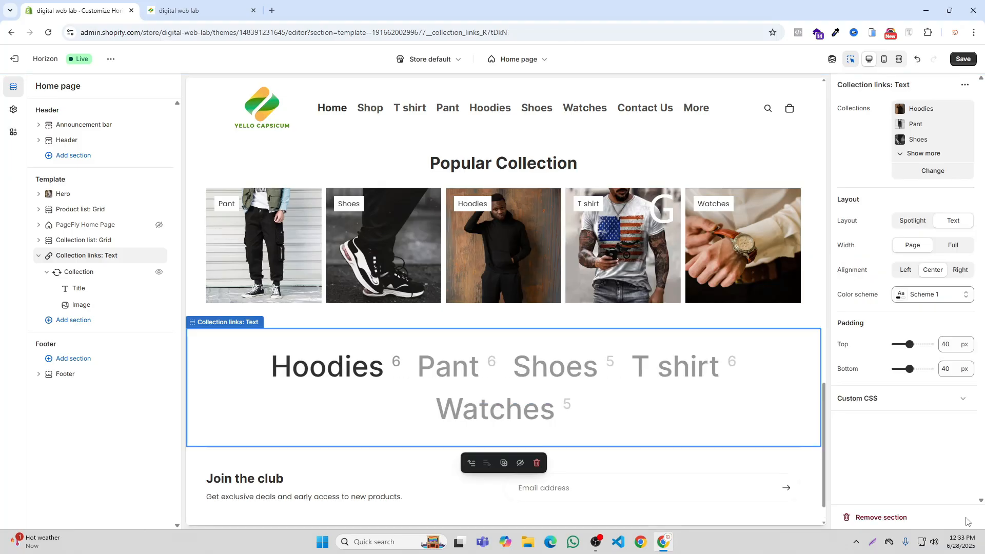
Save the home page and check the Collection links: Text section on the live storefront.
left_click(963, 60)
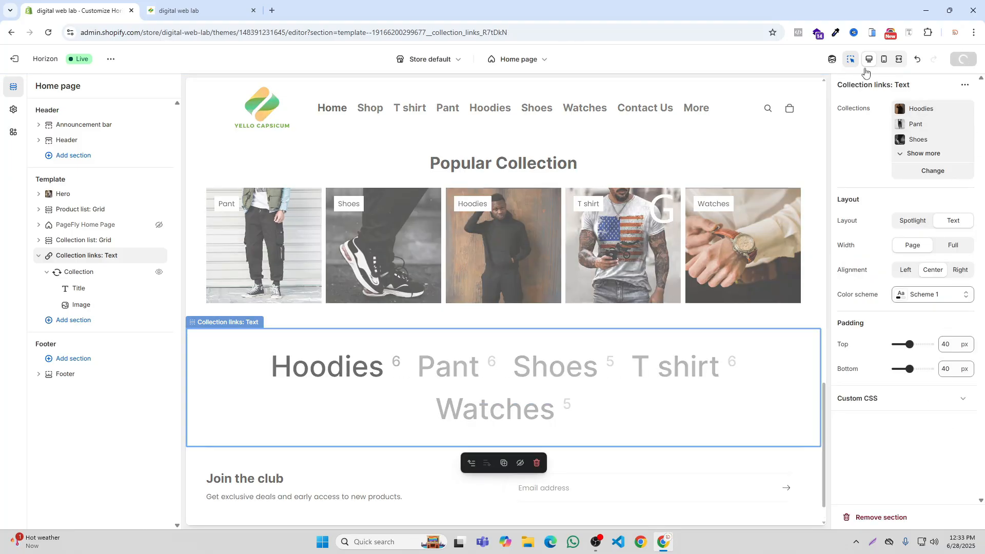
left_click(205, 4)
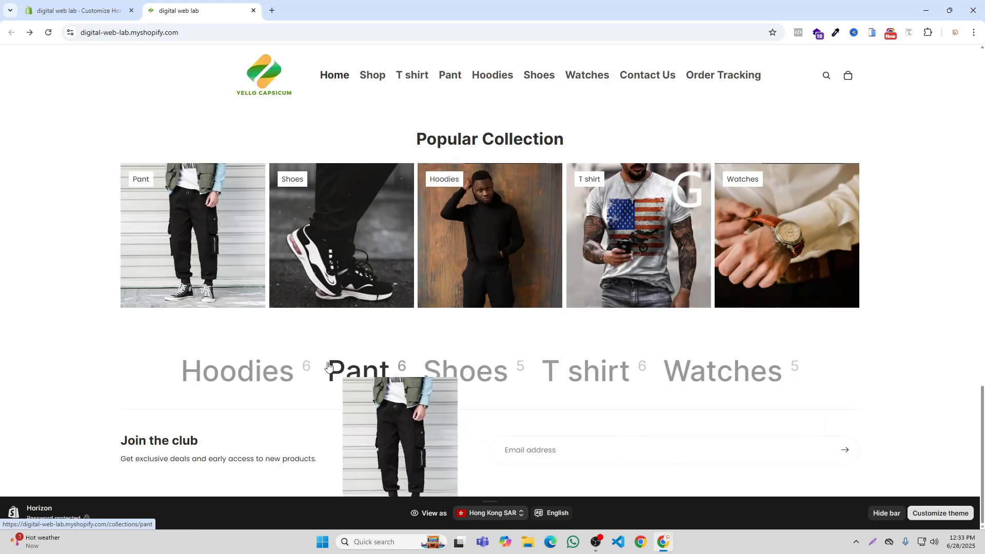
Open the Shoes collection from the storefront's collection links, review its products, and return to the home page's collection links.
left_click(473, 371)
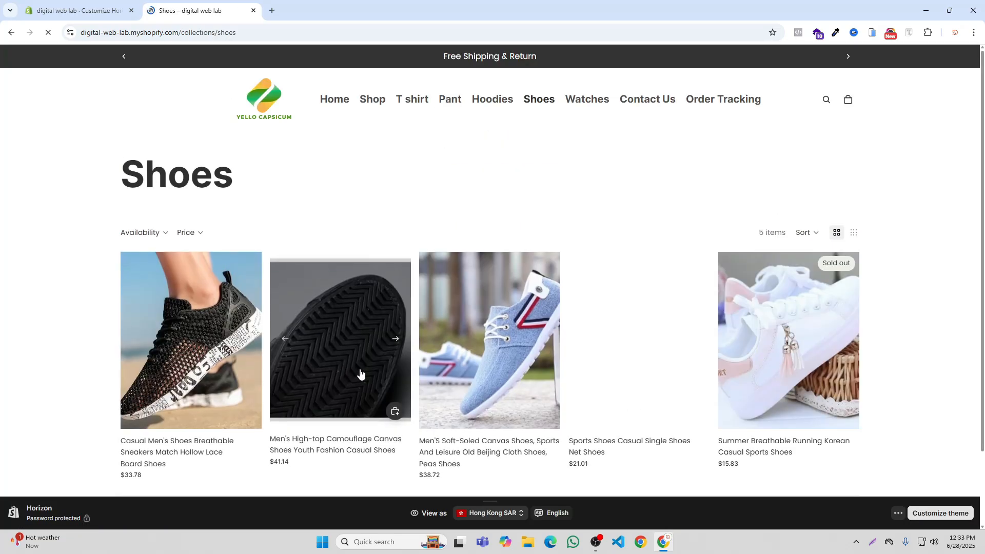
scroll(810, 367, "down", 1)
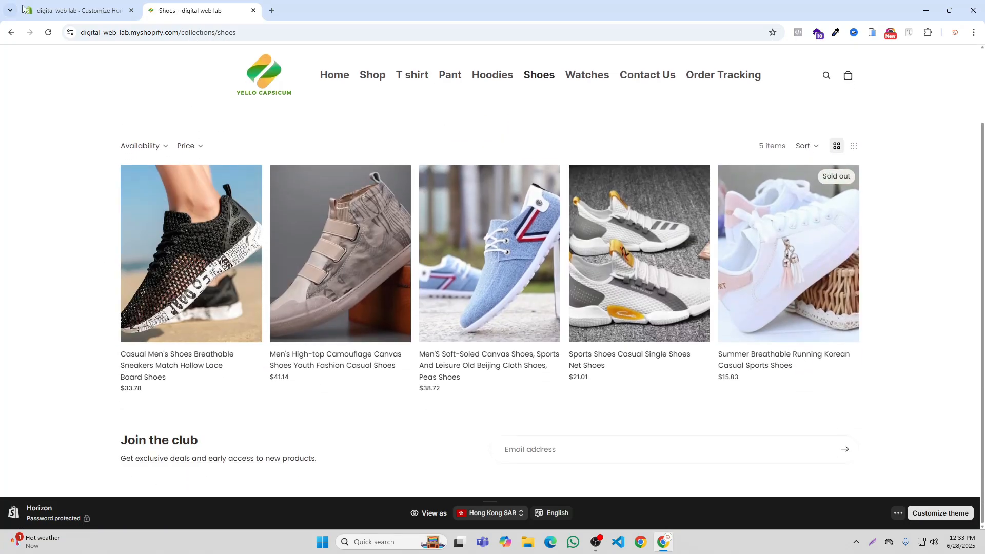
key("ctrl+Tab")
left_click(208, 7)
left_click(252, 76)
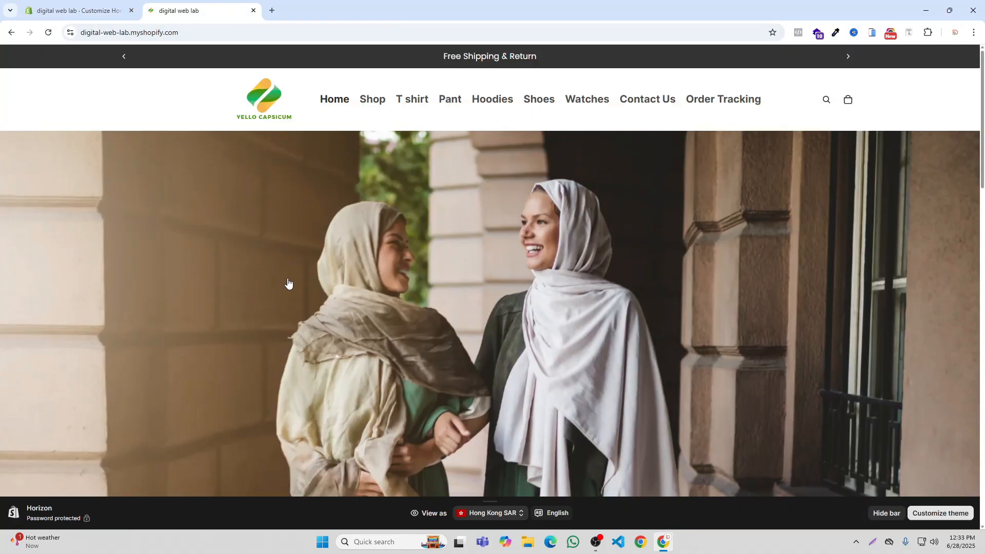
scroll(290, 281, "down", 3)
scroll(293, 277, "down", 15)
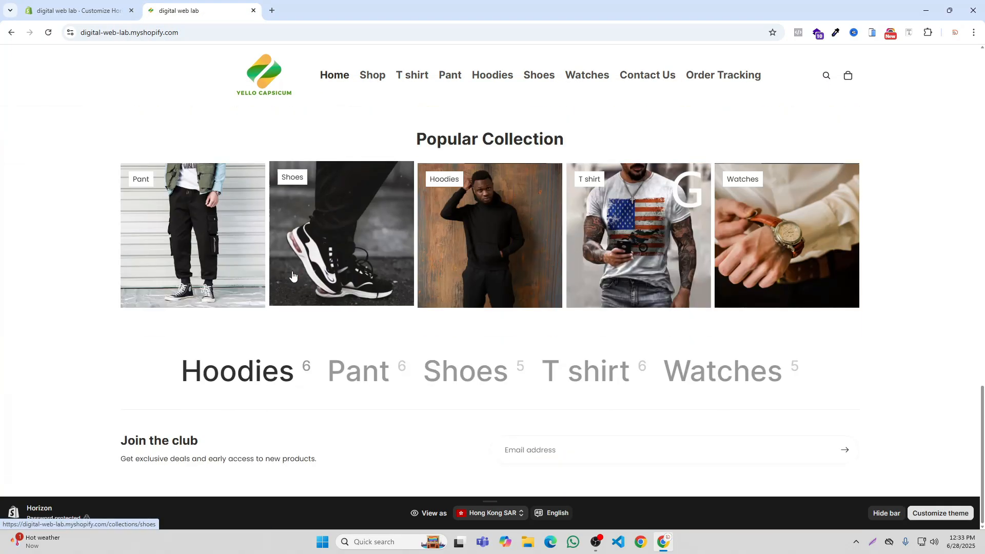
Try the Spotlight layout on the Collection links: Text section in the theme customizer and restore the Text layout.
left_click(115, 12)
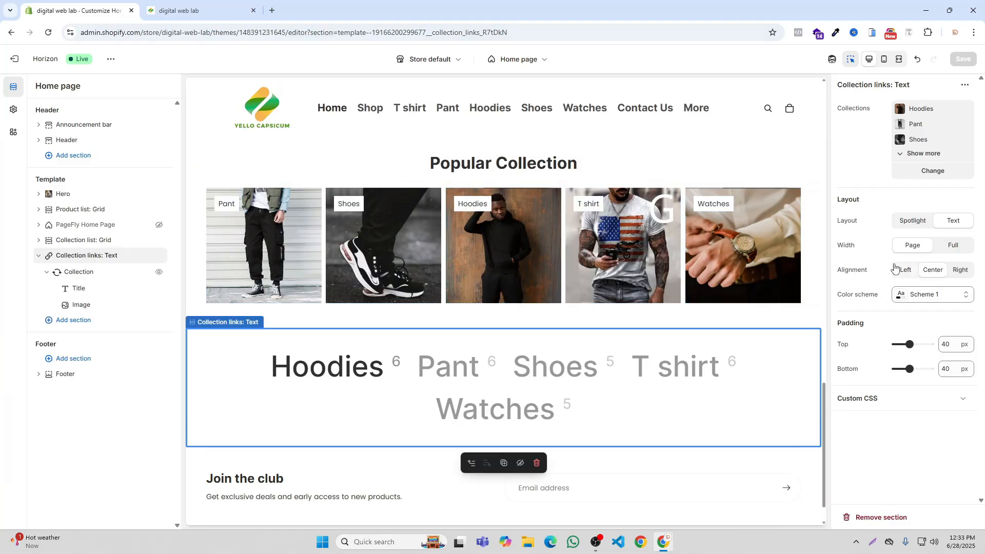
left_click(922, 224)
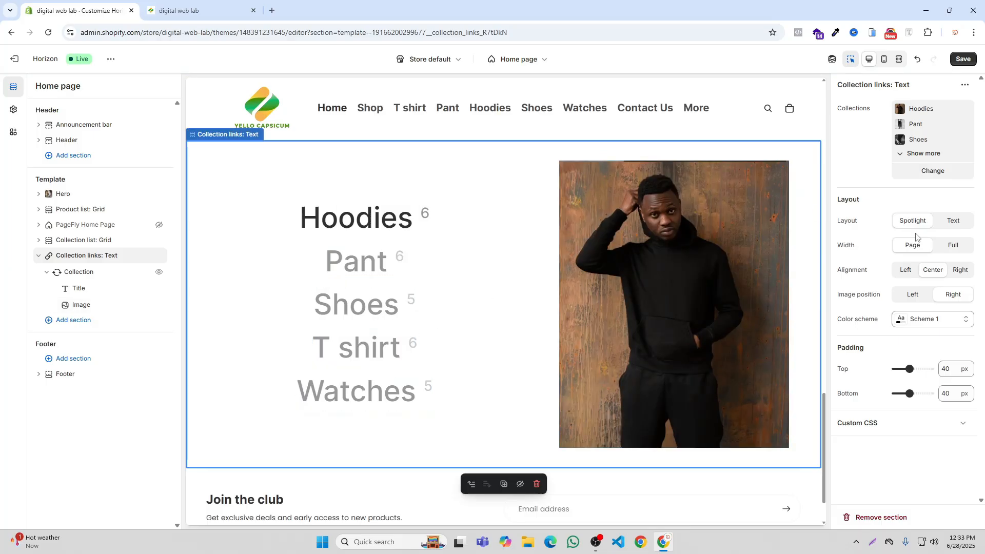
left_click(948, 225)
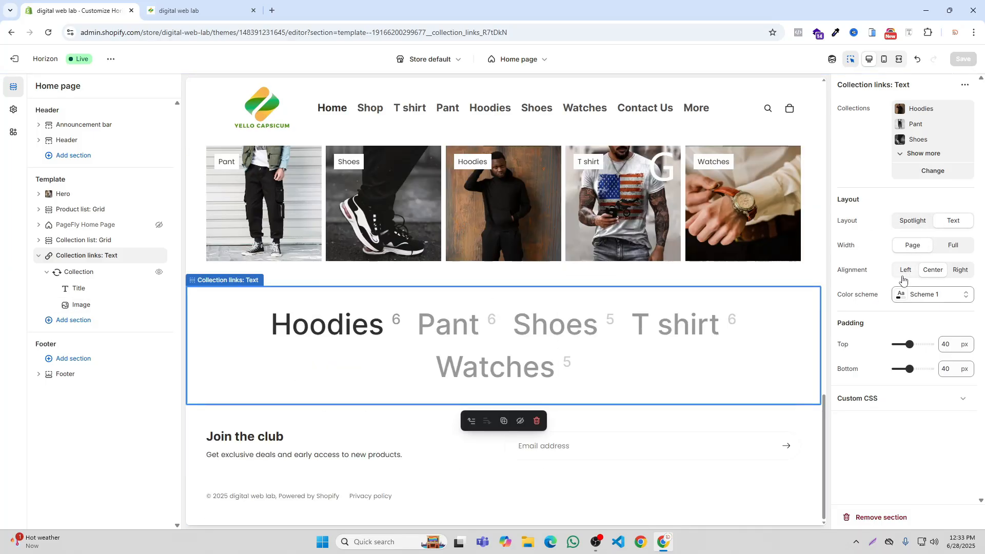
Set the Collection links: Text section's alignment to Left, save, and check it on the live storefront.
left_click(904, 271)
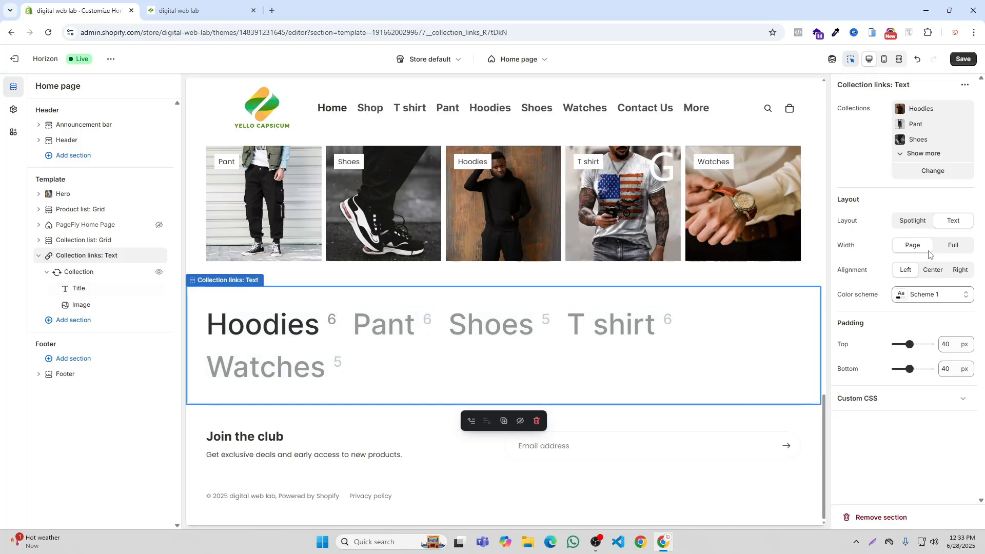
left_click(961, 63)
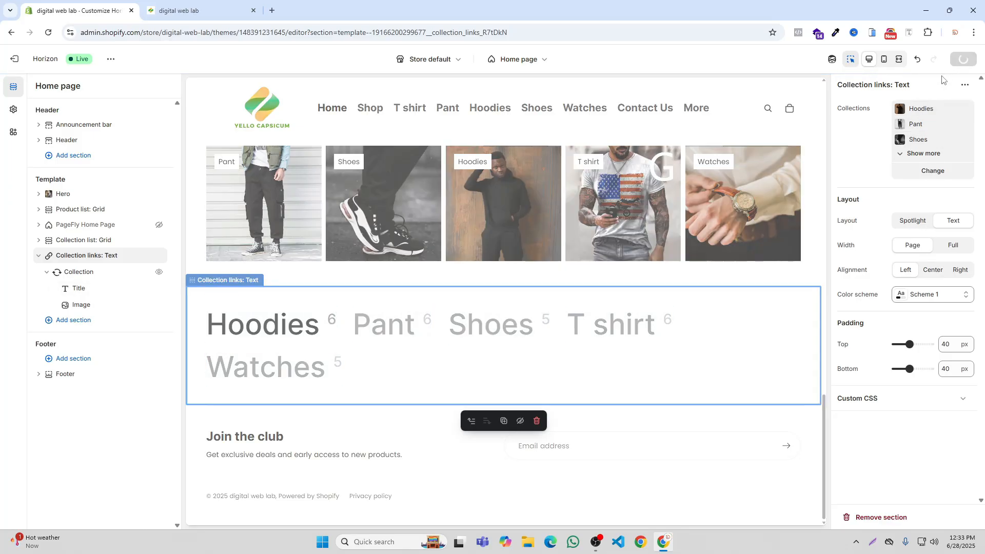
left_click(177, 10)
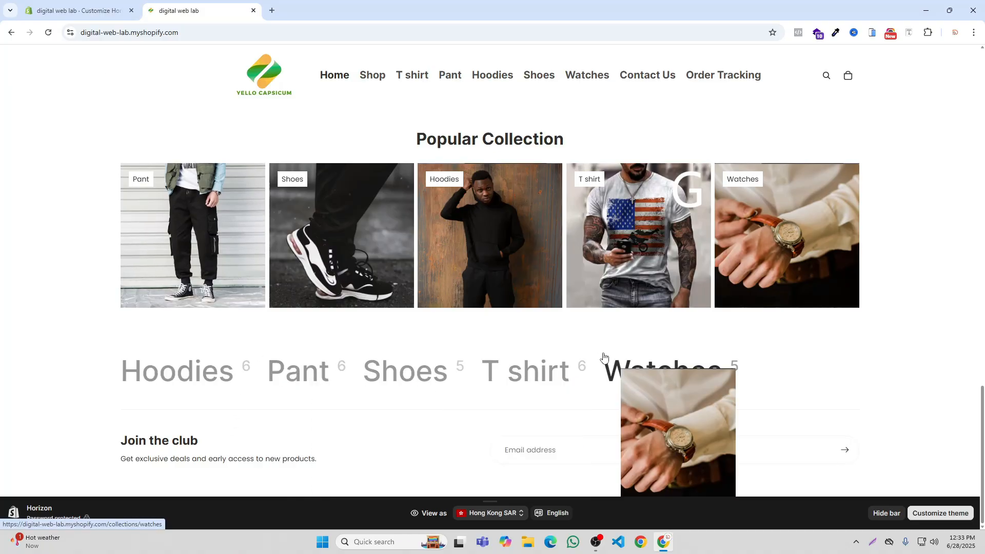
Return to the theme customizer and set the Collection links: Text section's alignment to Center.
left_click(71, 8)
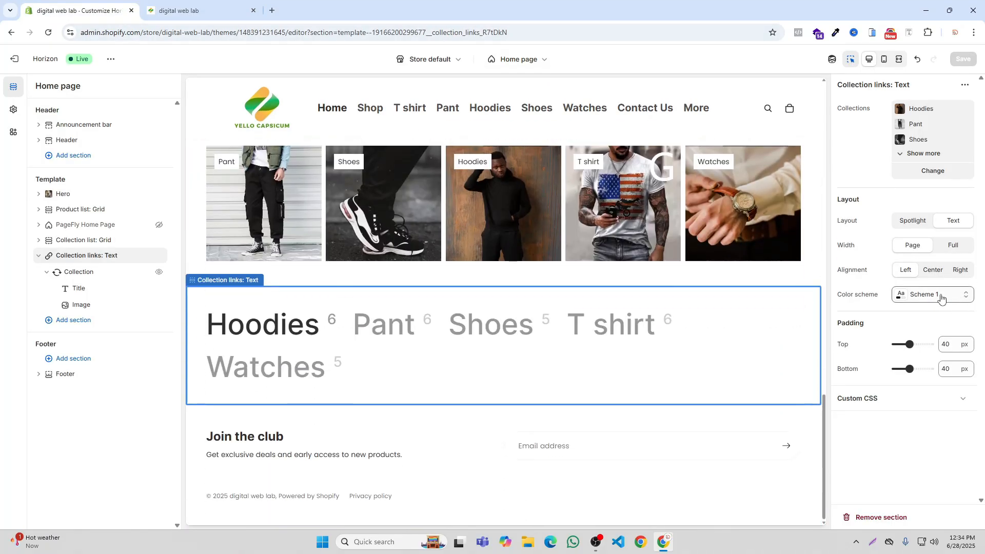
left_click(933, 273)
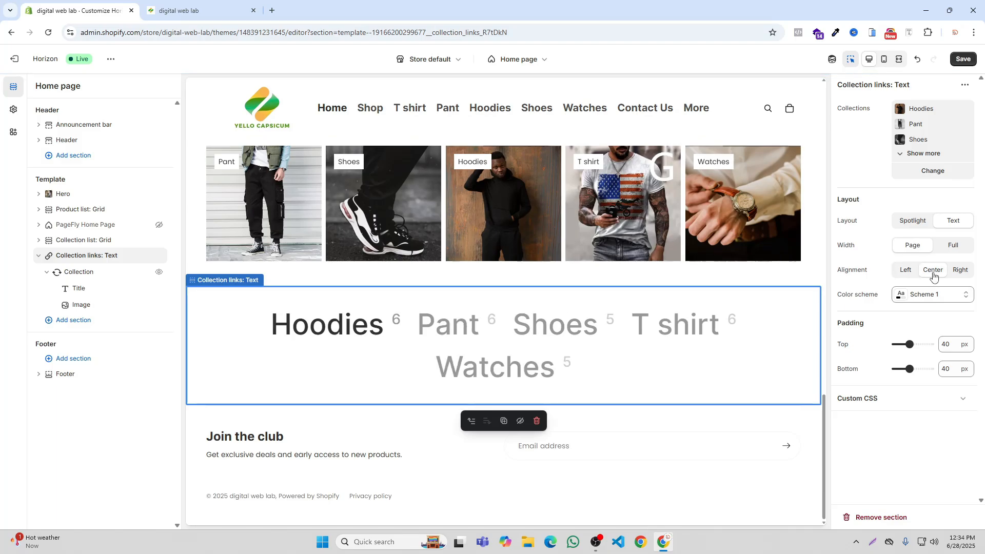
Try color scheme Scheme 6 on the Collection links: Text section and undo that change.
left_click(928, 295)
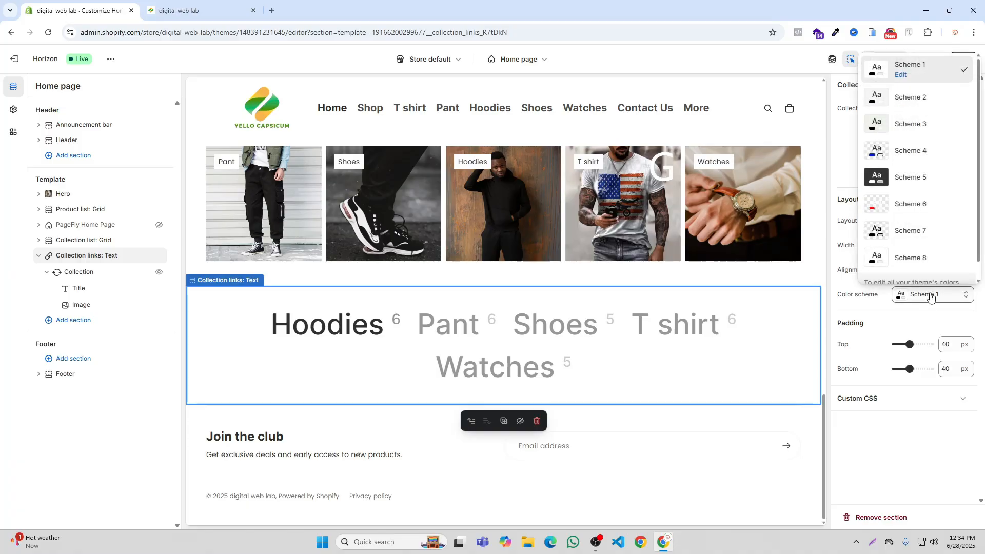
left_click(894, 206)
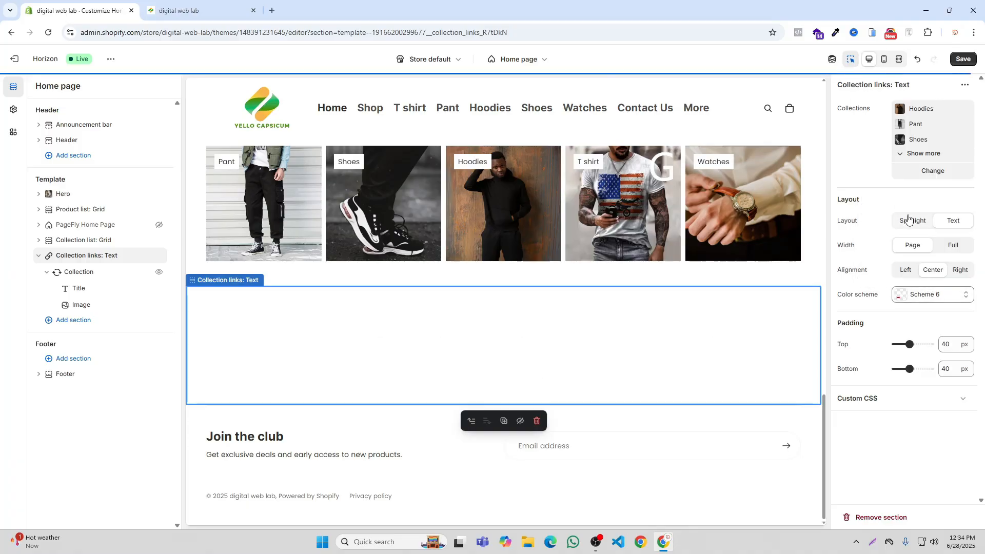
left_click(916, 60)
Add a new color scheme in the theme's color settings and set its Headings color to #FC3C3C.
left_click(14, 109)
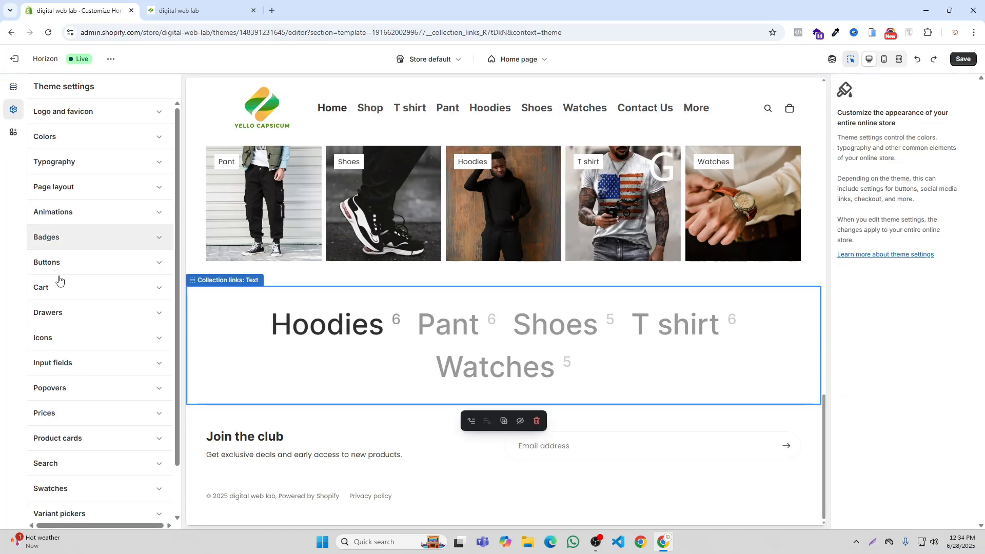
left_click(68, 144)
scroll(151, 185, "down", 3)
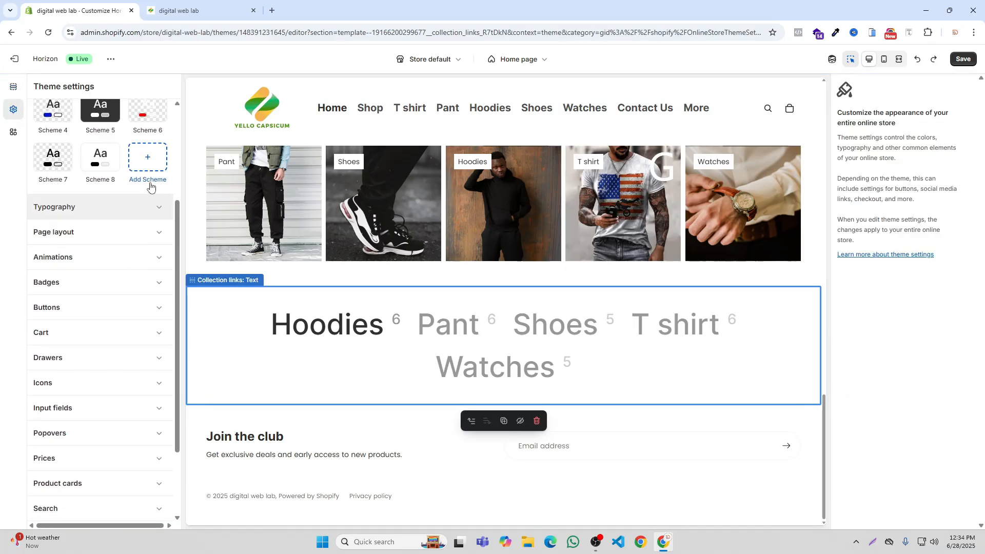
left_click(150, 186)
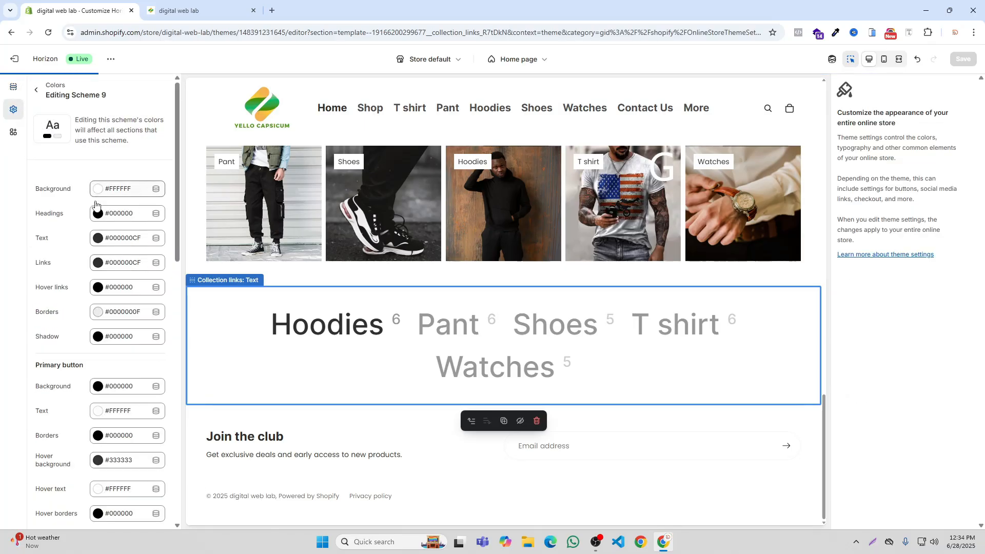
left_click(97, 214)
left_click(146, 229)
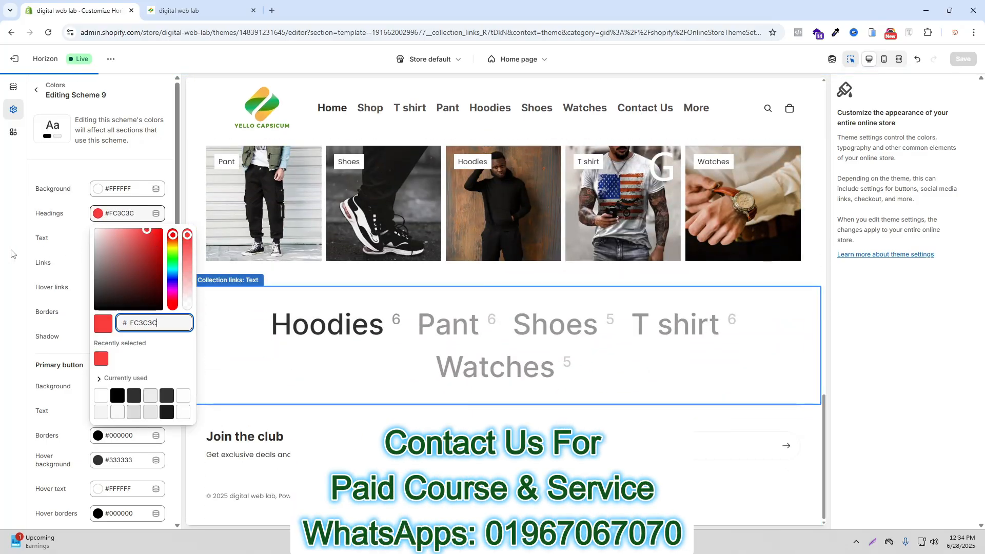
left_click(69, 245)
Set the new color scheme's Text color to the dark red #B10000CF.
left_click(97, 238)
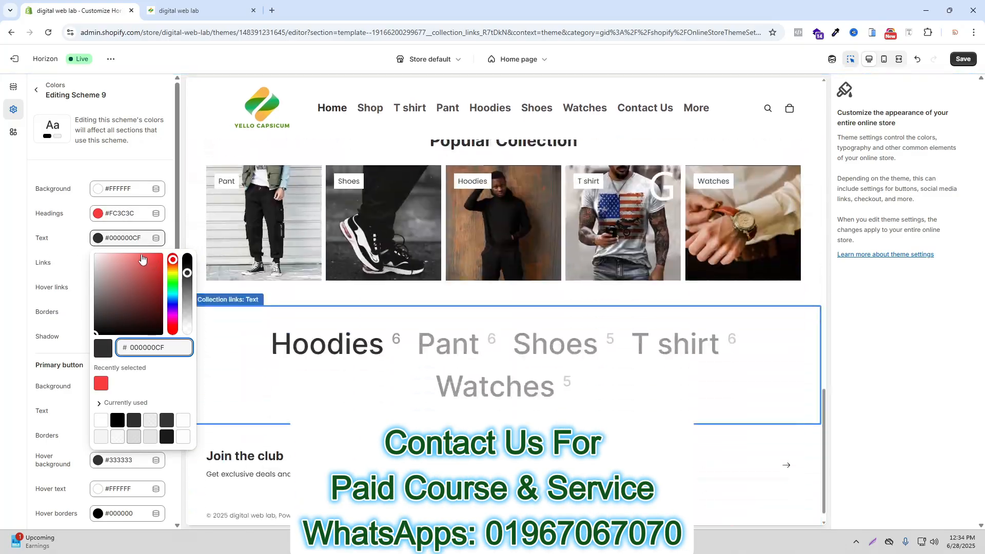
left_click(142, 258)
left_click(155, 257)
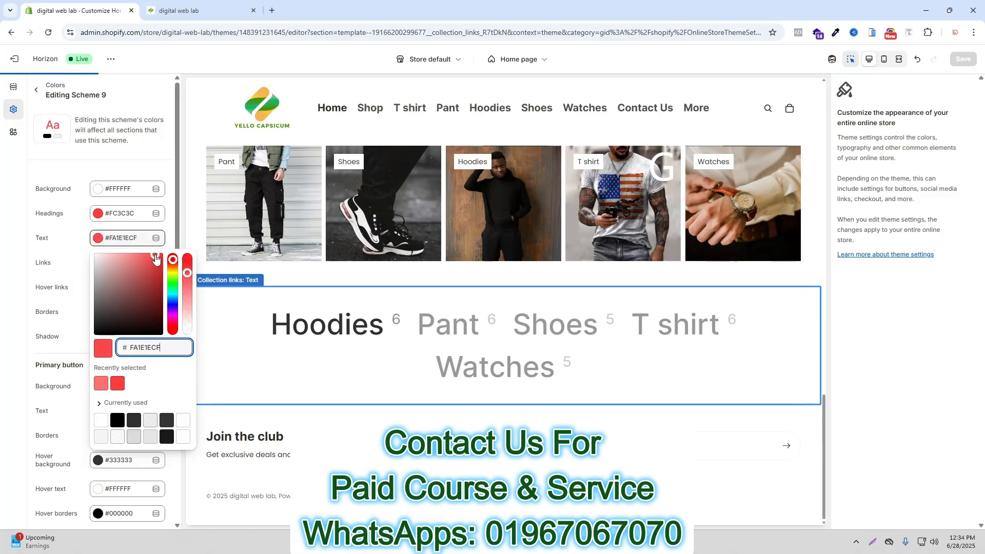
left_click(162, 278)
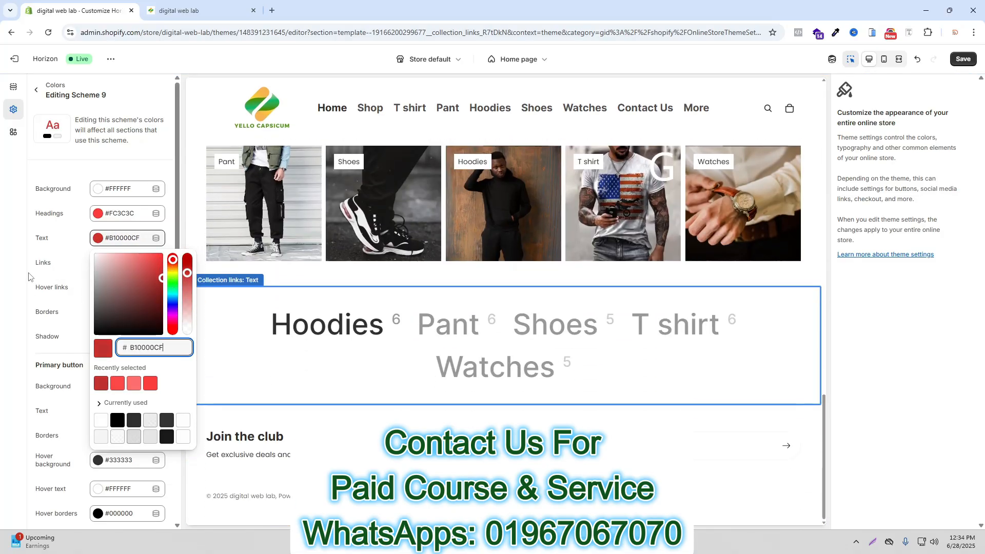
left_click(29, 276)
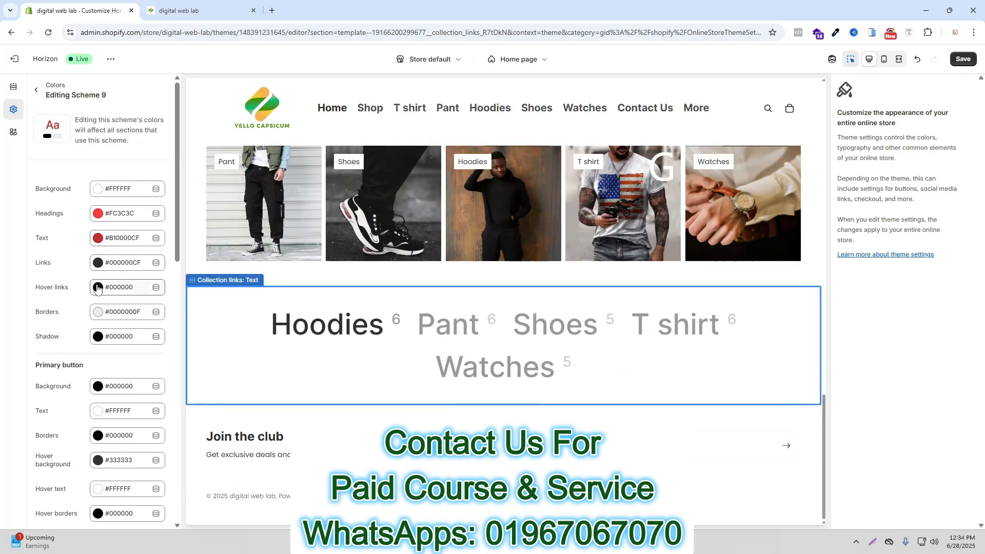
Set the new color scheme's Hover links color to #FF0000 and save the theme.
left_click(99, 290)
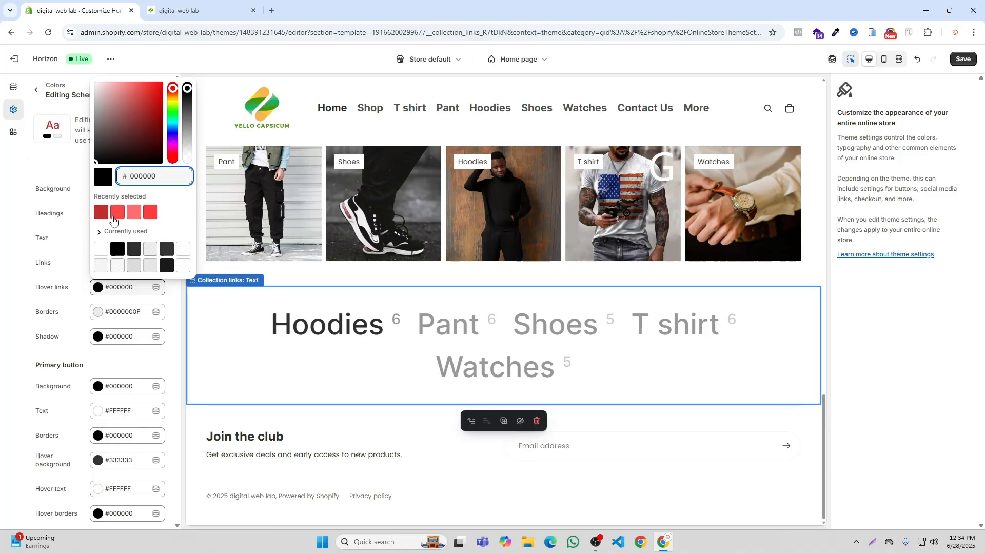
left_click(151, 214)
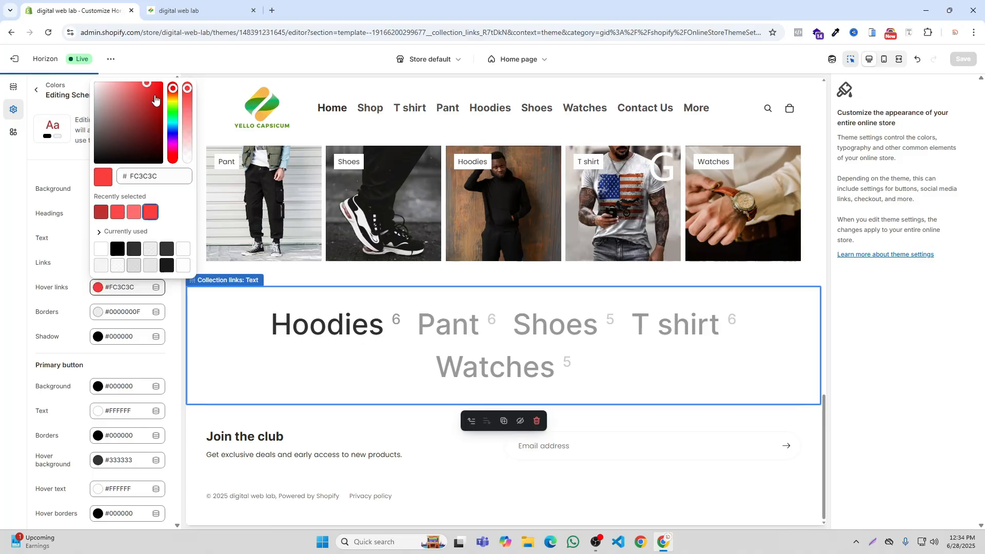
left_click_drag(155, 100, 163, 82)
left_click(84, 301)
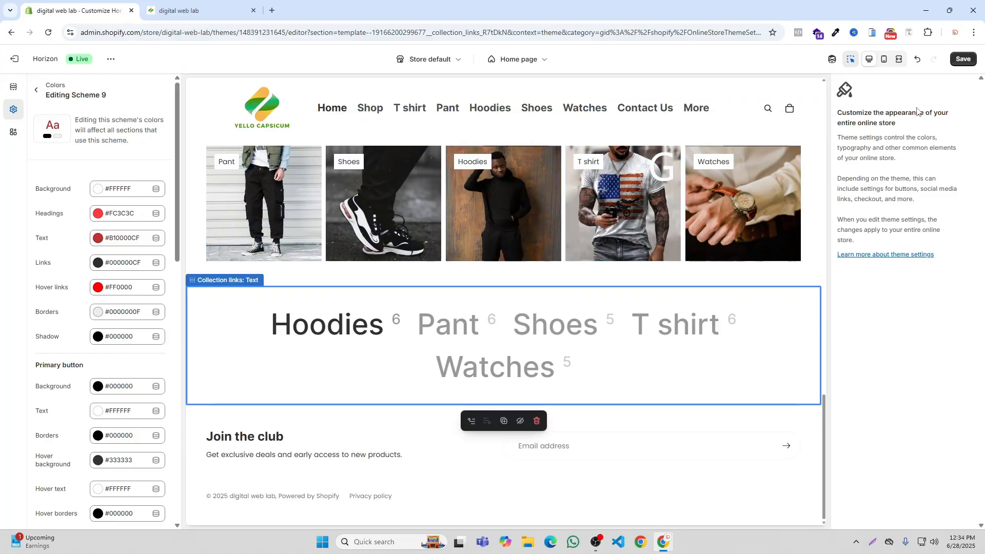
left_click(962, 58)
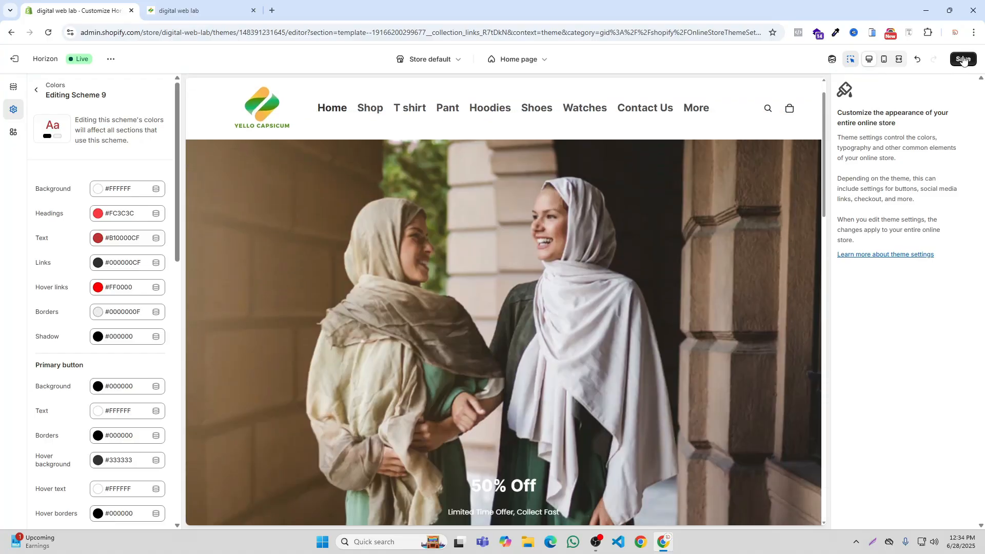
Apply Scheme 9 to the Collection links: Text section, save, and check the link colors on the live storefront.
left_click(13, 87)
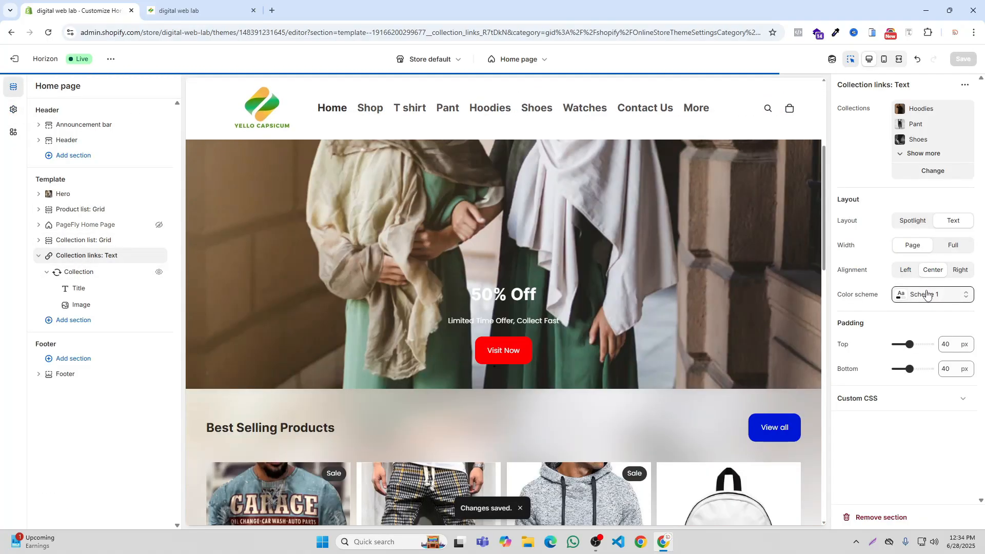
left_click(932, 294)
scroll(915, 260, "down", 2)
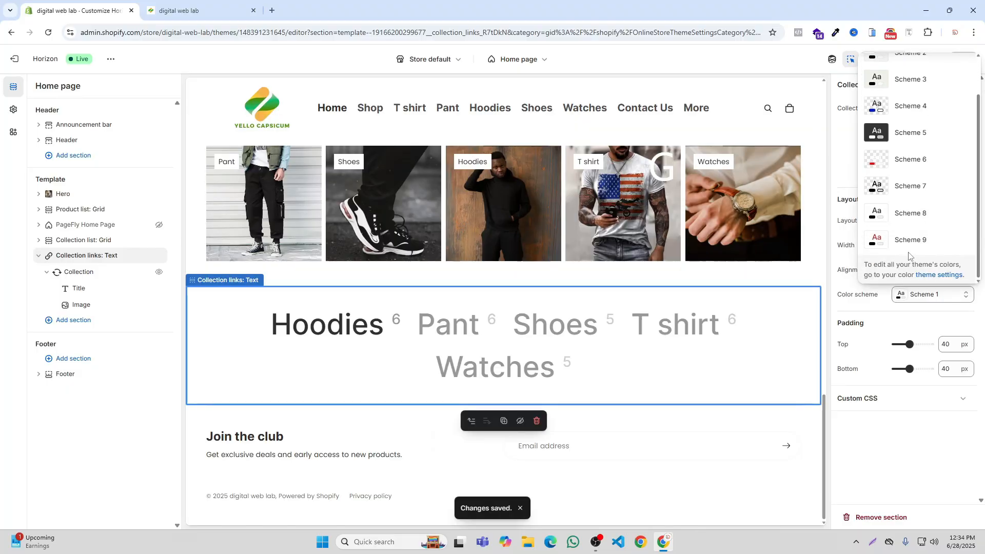
left_click(908, 240)
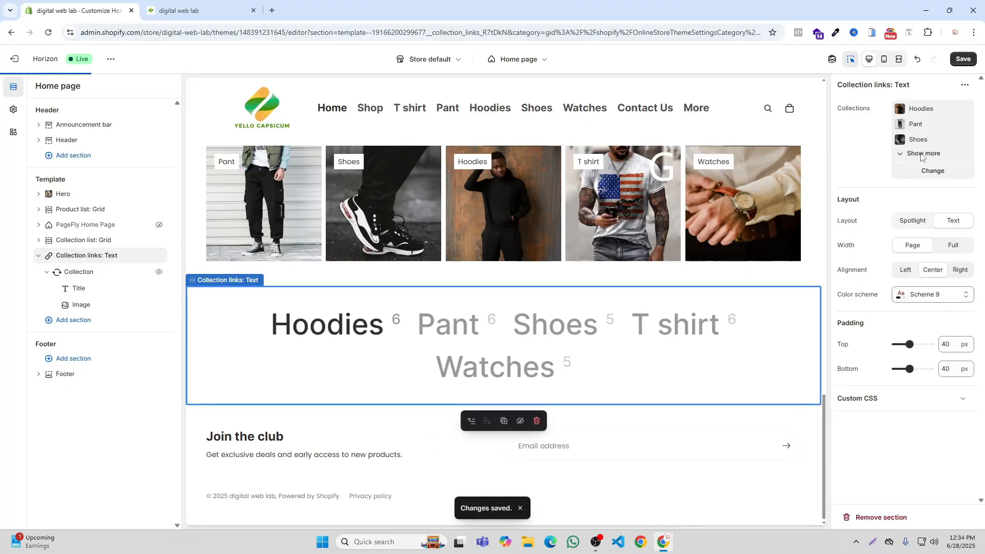
left_click(963, 59)
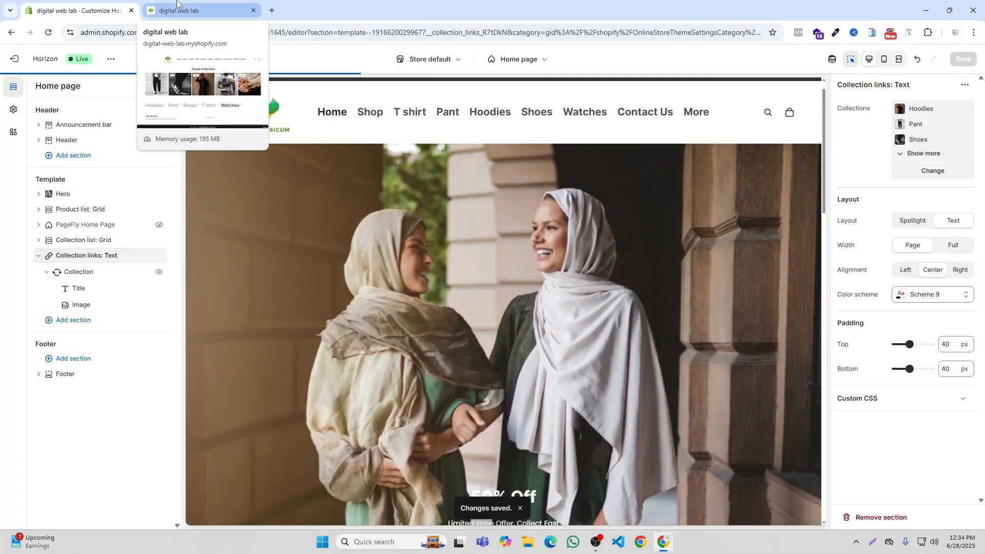
left_click(176, 2)
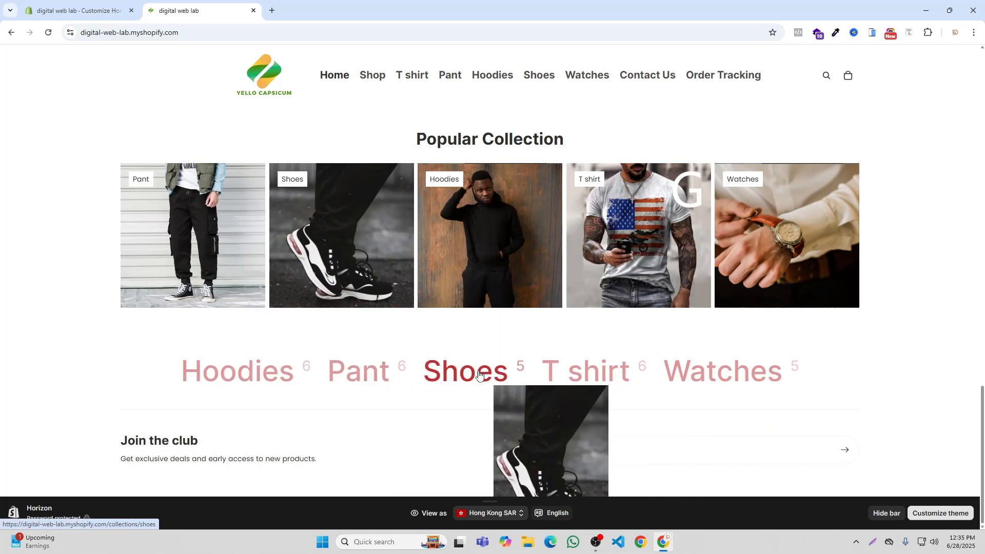
Return to Scheme 9's color settings in the customizer and set its Text color to the blue #004AB1CF.
left_click(77, 11)
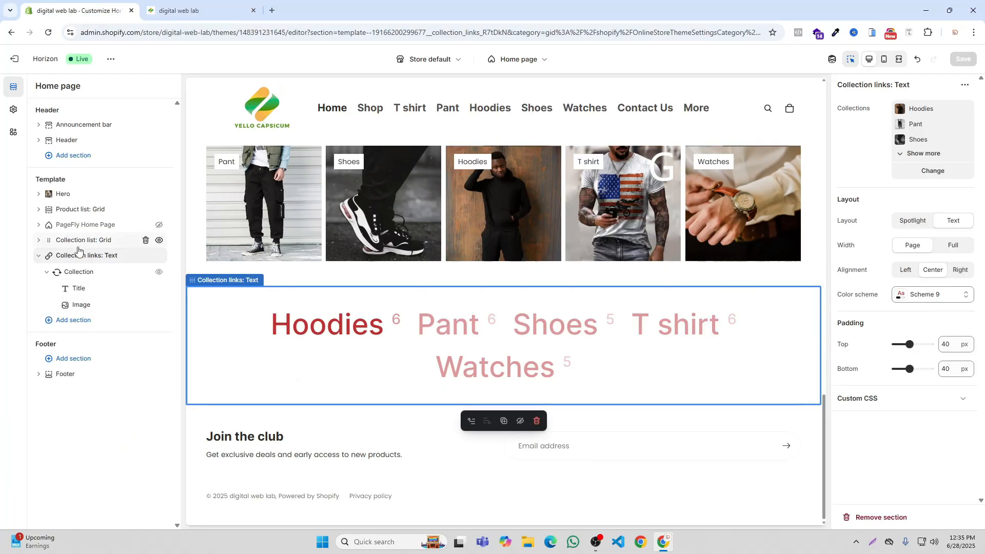
left_click(12, 109)
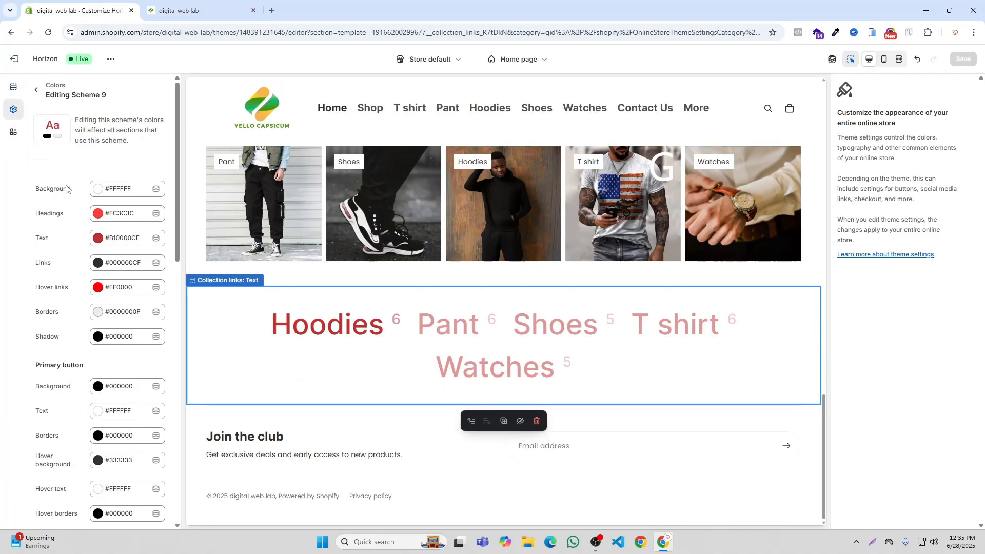
left_click(97, 238)
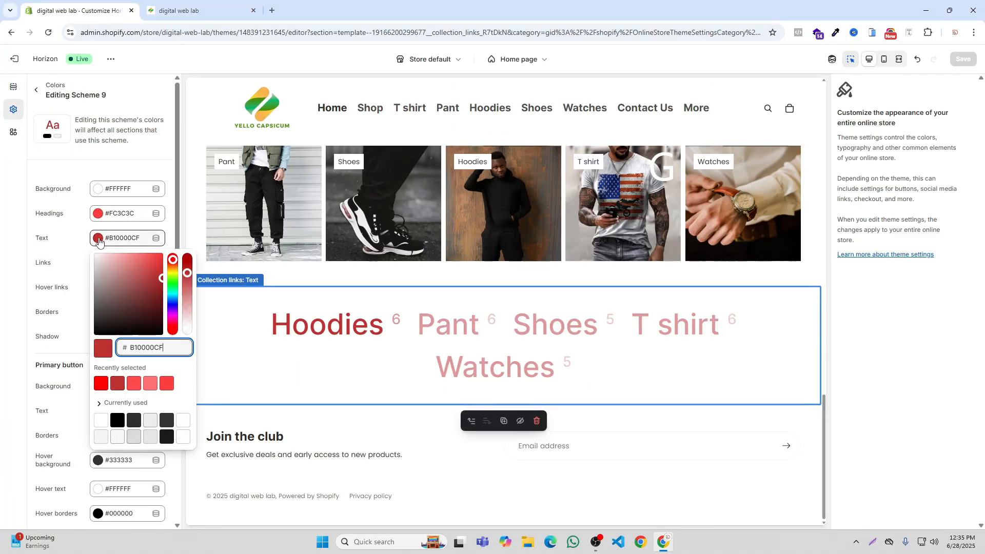
left_click(173, 306)
left_click(23, 273)
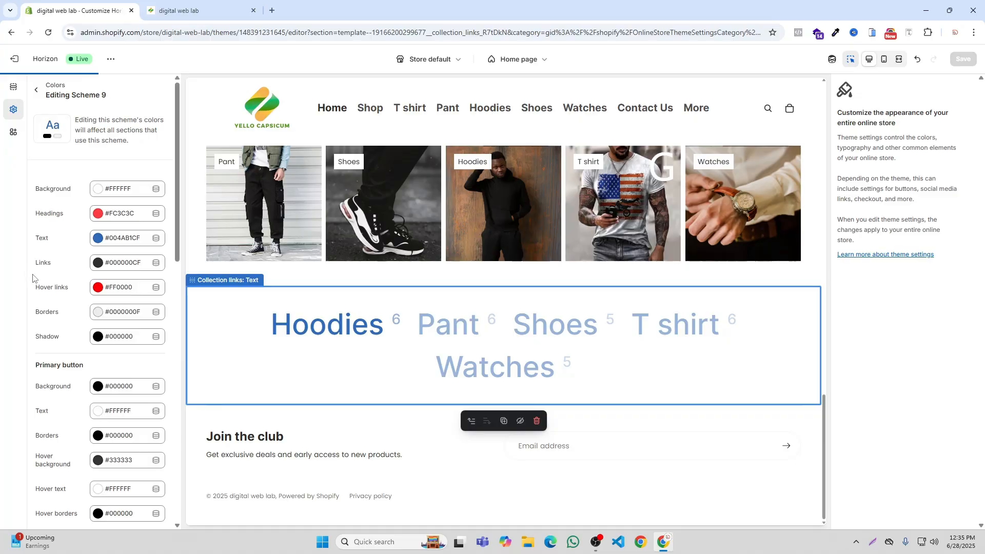
Save the theme and check Scheme 9's updated link colors on the live storefront.
left_click(963, 58)
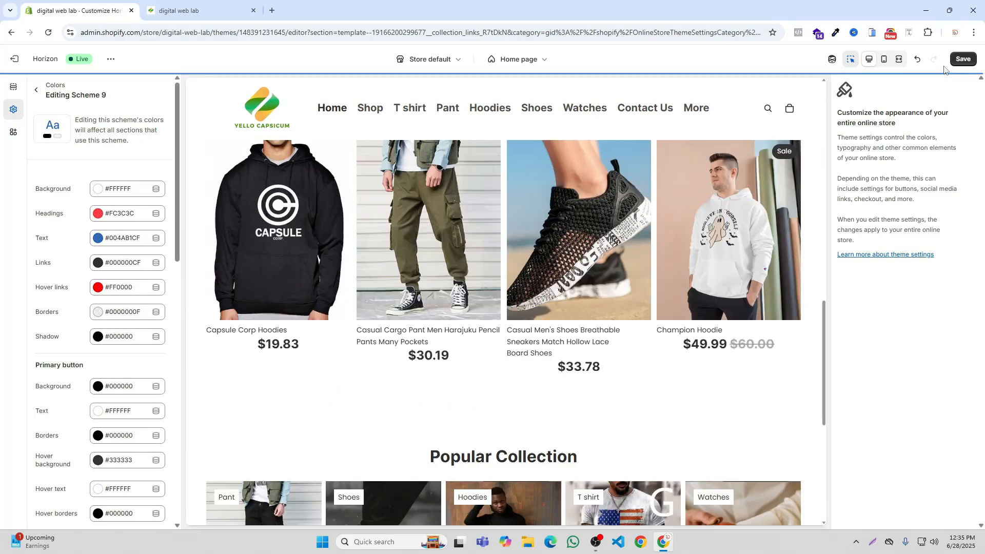
left_click(208, 9)
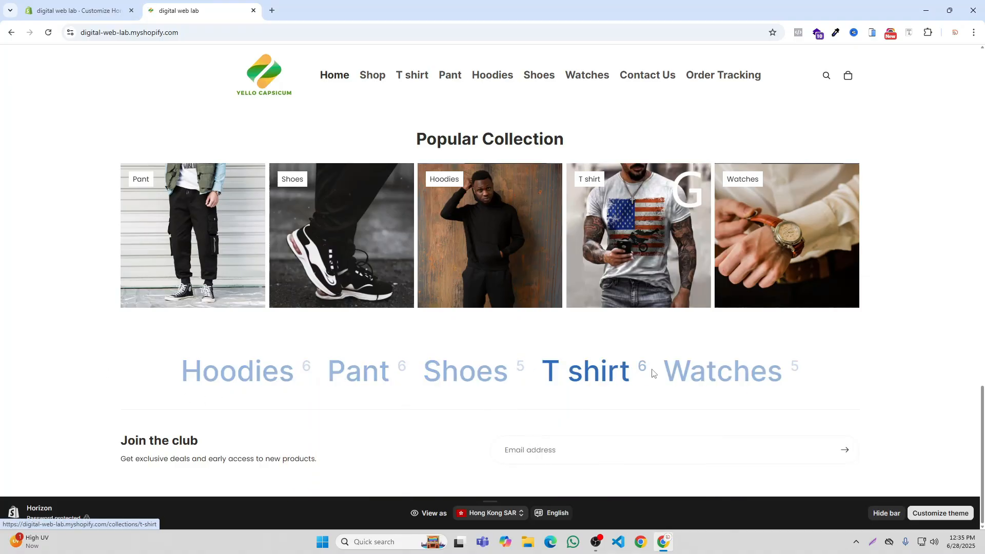
left_click(77, 10)
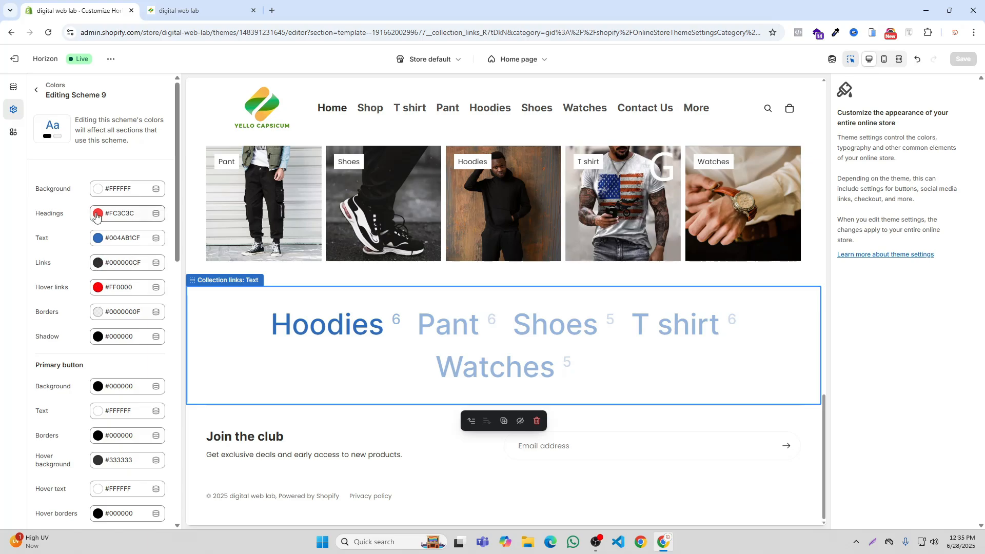
Apply Scheme 1 to the Collection links: Text section, save, and reload the live storefront to check it.
left_click(15, 96)
left_click(922, 294)
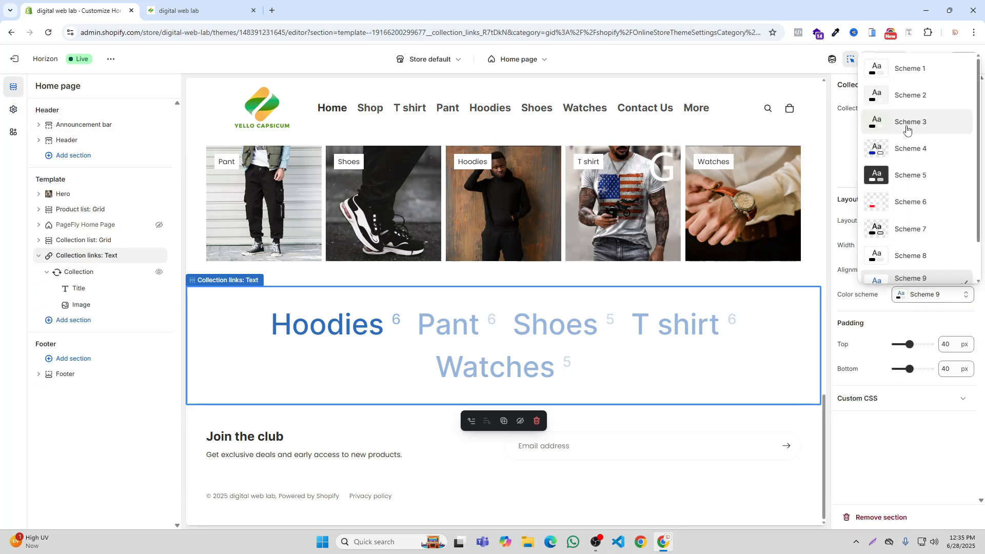
left_click(906, 71)
left_click(962, 63)
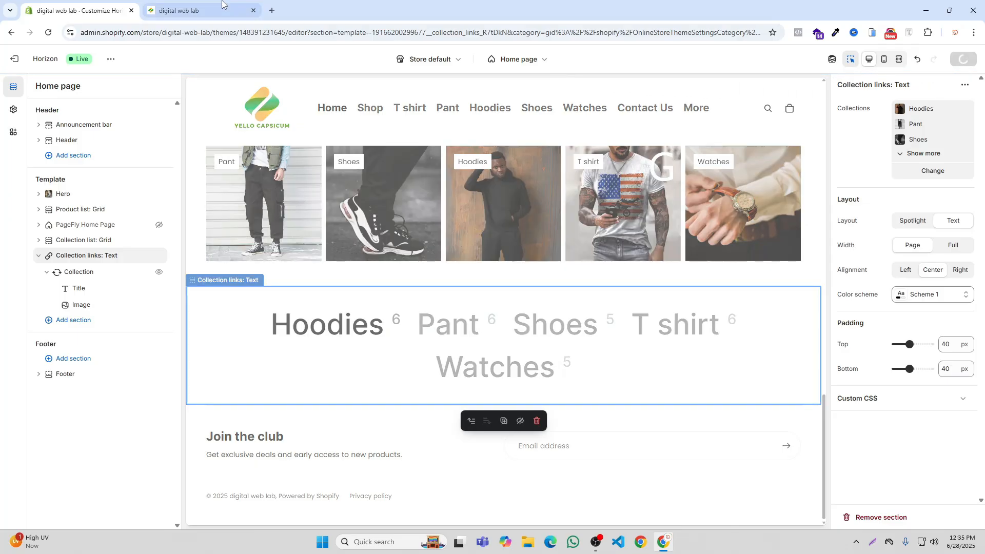
left_click(189, 10)
left_click(48, 34)
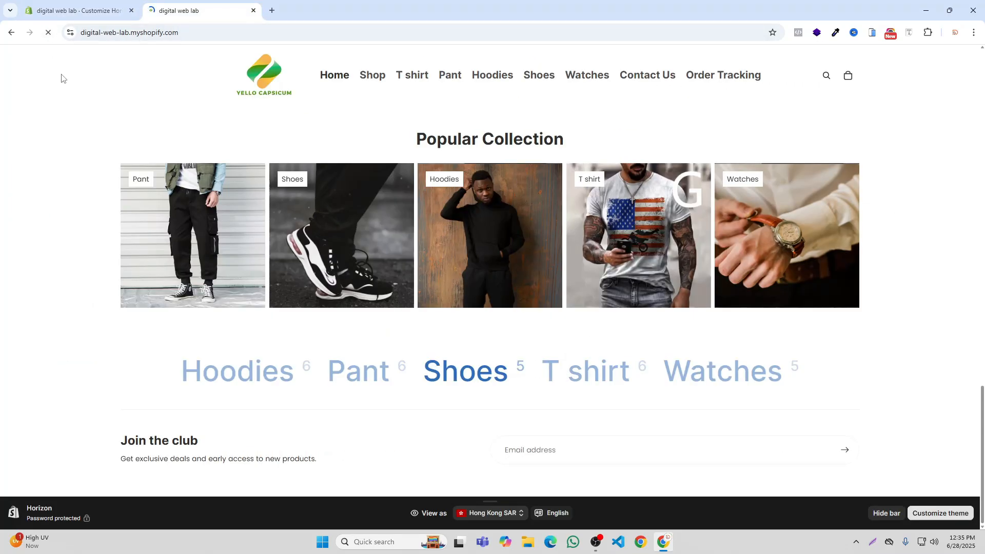
Disable Show count for the Collection block of the Collection links: Text section, save, and re-enable it.
left_click(66, 7)
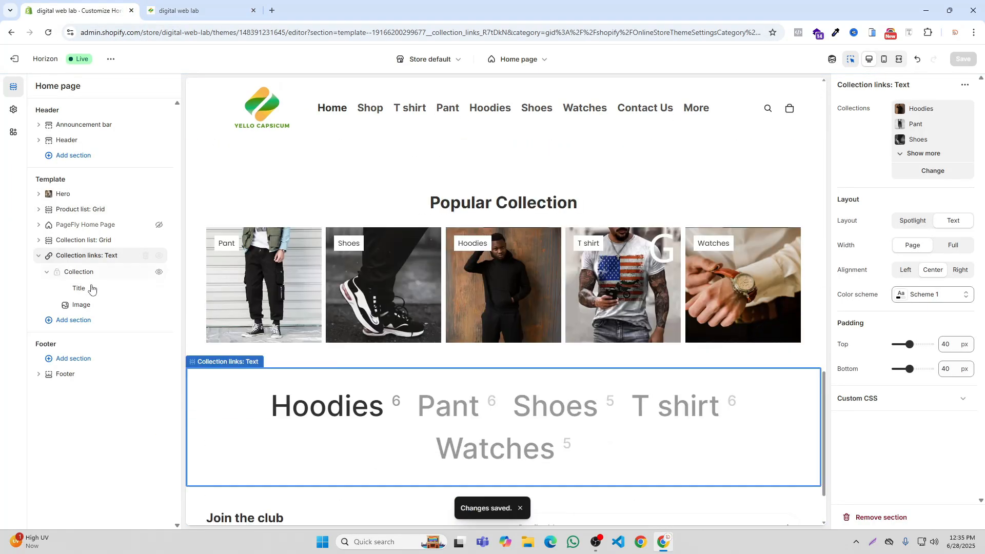
left_click(83, 276)
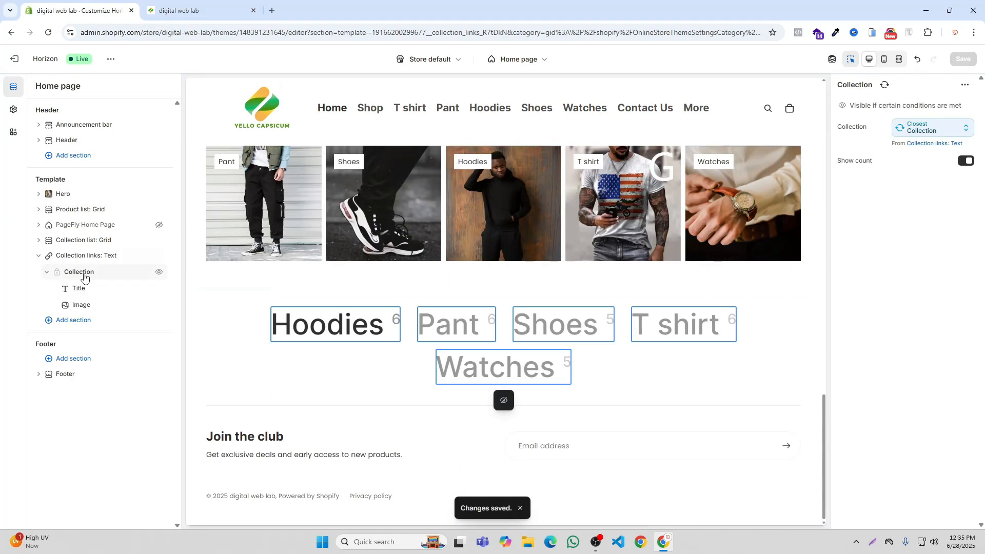
left_click(963, 162)
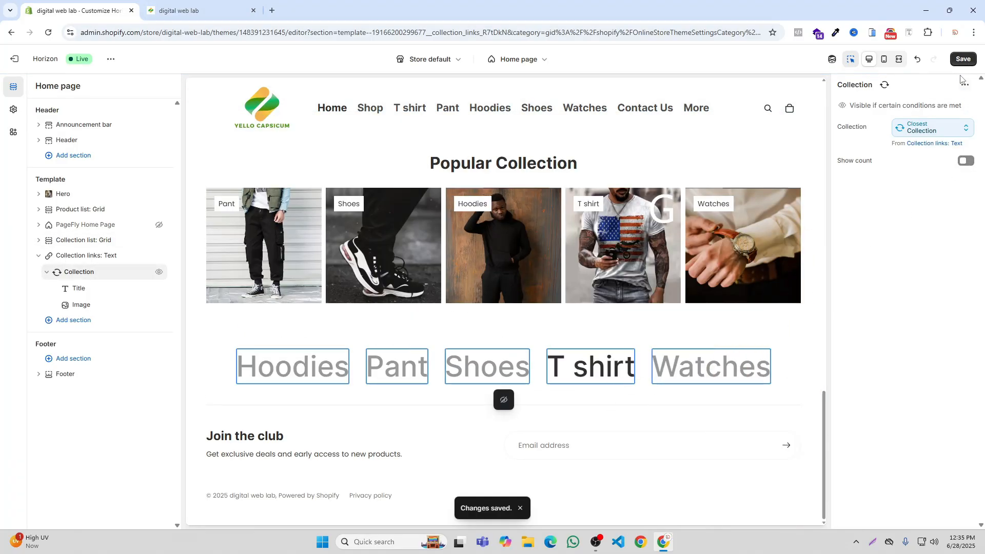
left_click(965, 161)
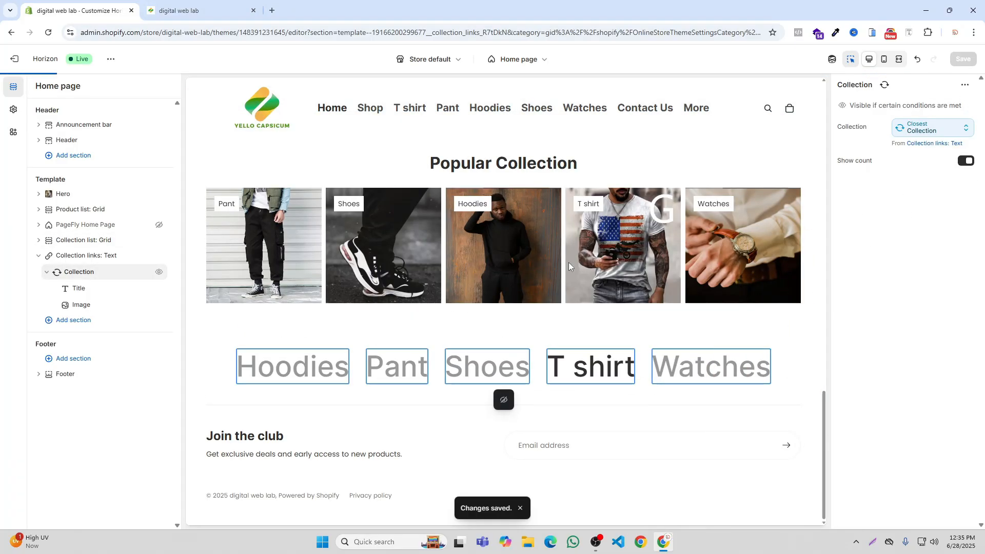
Review the font options of the Title block in the Collection links: Text section.
left_click(78, 288)
left_click(923, 173)
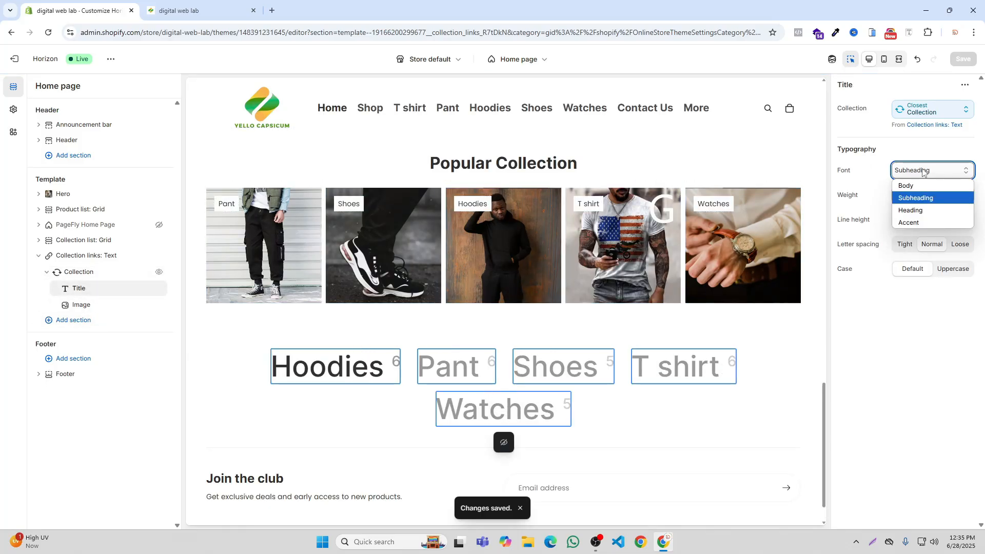
left_click(922, 171)
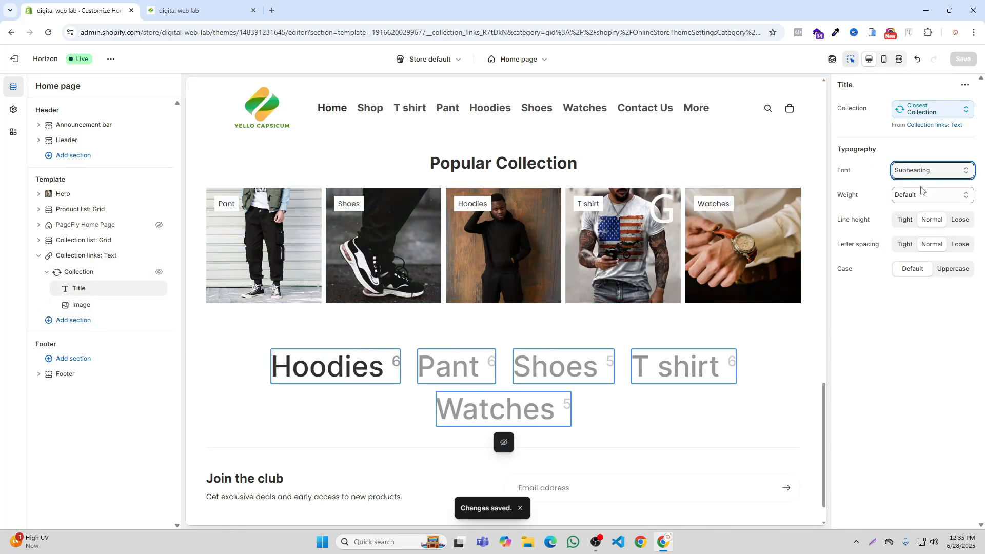
Set the corner radius of the Image block in the Collection links: Text section to 19 px.
left_click(102, 306)
scroll(603, 267, "down", 3)
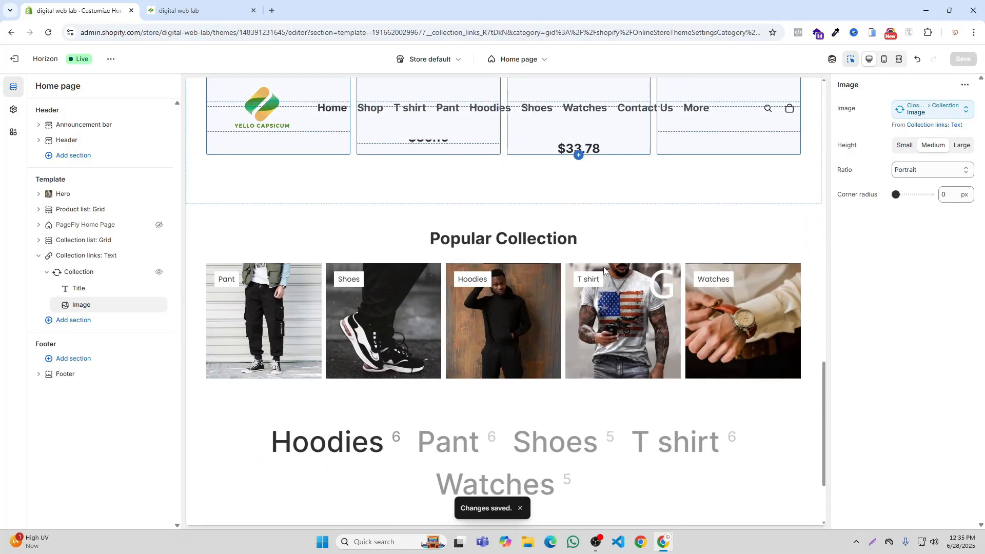
scroll(544, 284, "down", 1)
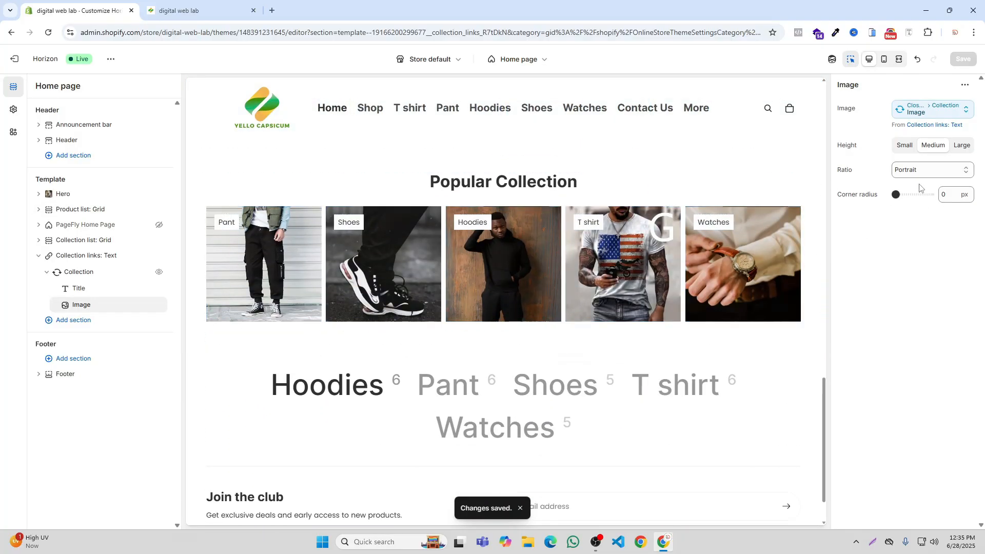
left_click_drag(898, 194, 915, 195)
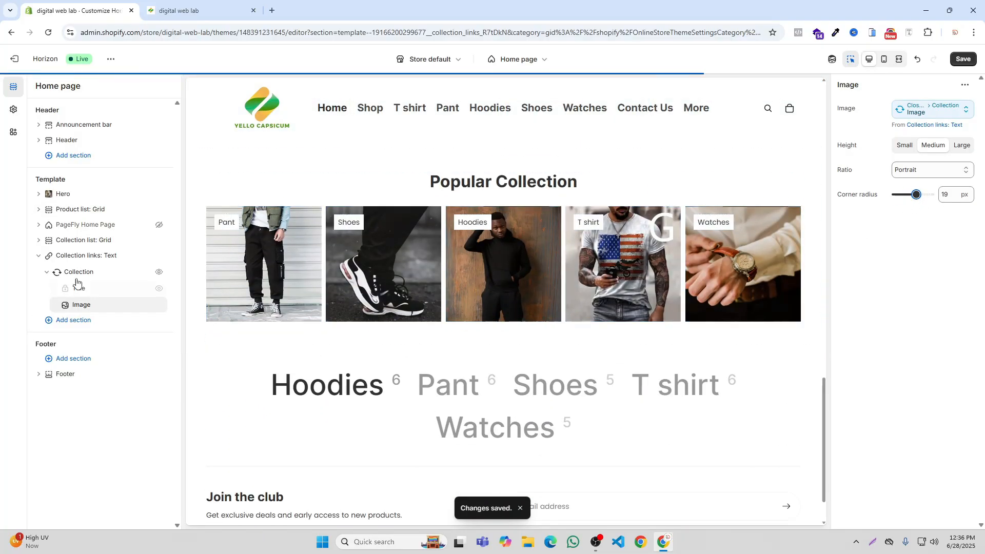
Change the Collection links: Text section's layout to Spotlight, save, and check it on the live storefront.
left_click(86, 255)
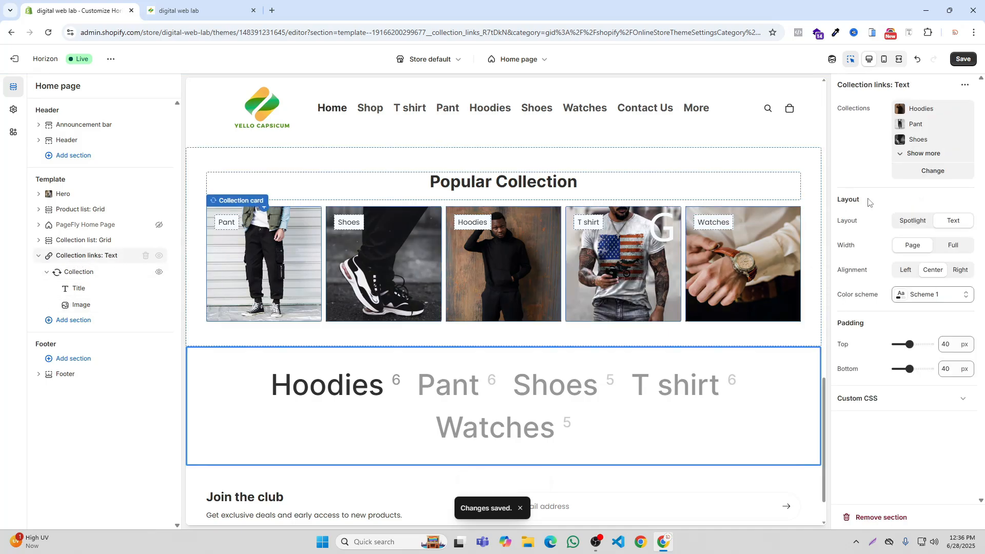
left_click(917, 219)
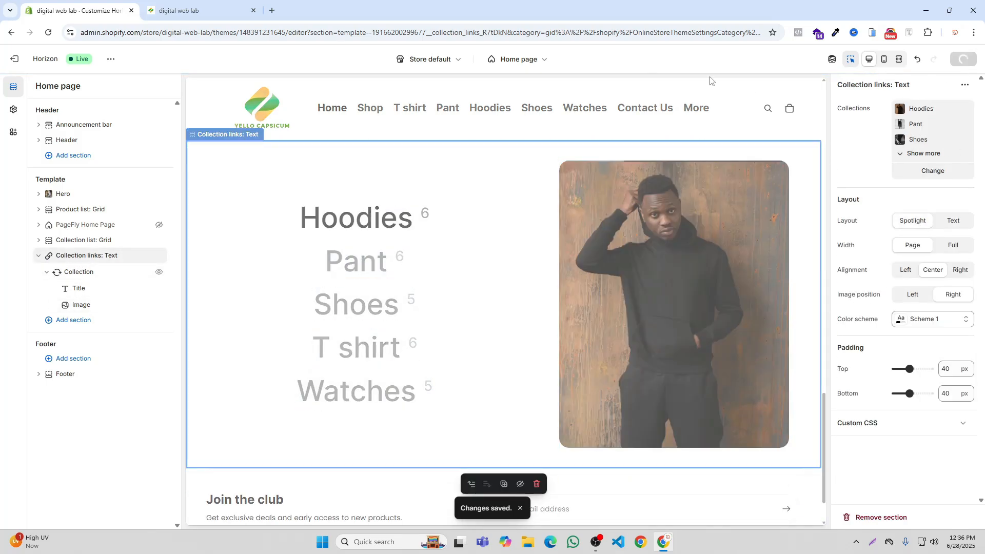
left_click(180, 10)
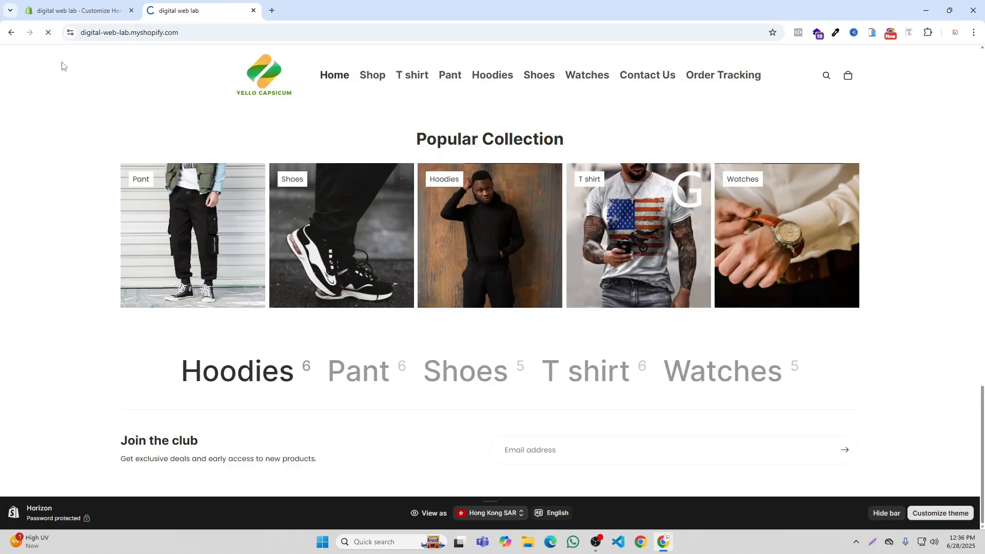
scroll(712, 235, "down", 3)
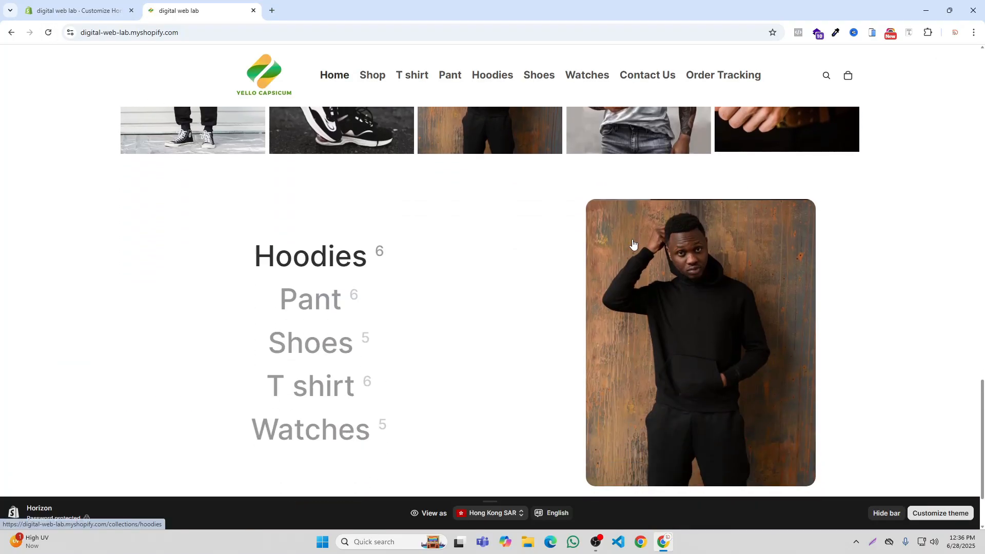
scroll(710, 240, "down", 1)
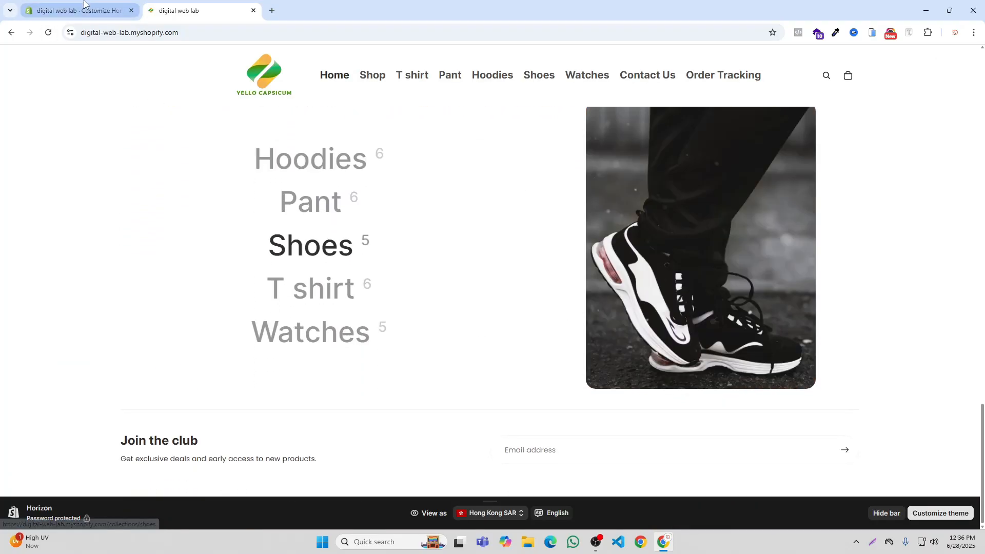
Return to the customizer, switch the section's layout back to Text, and remove the Collection links: Text section.
left_click(83, 7)
left_click(947, 222)
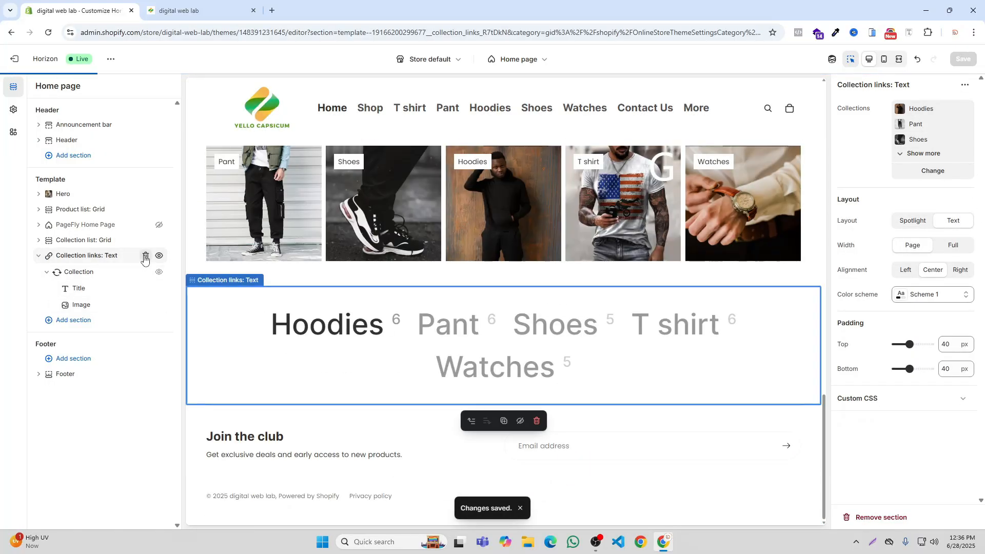
left_click(145, 255)
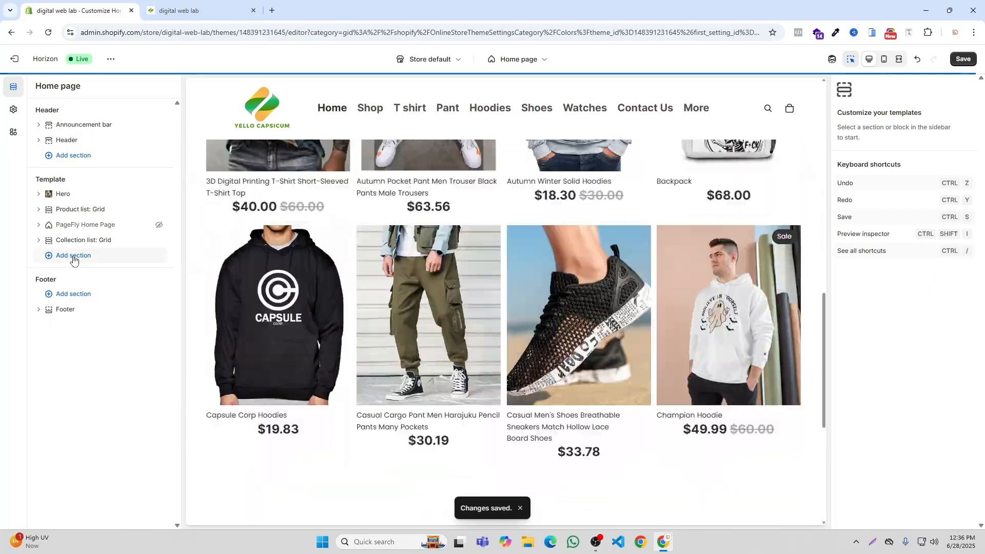
Add a Collection list: Editorial section to the home page template below the Collection list: Grid section.
left_click(75, 256)
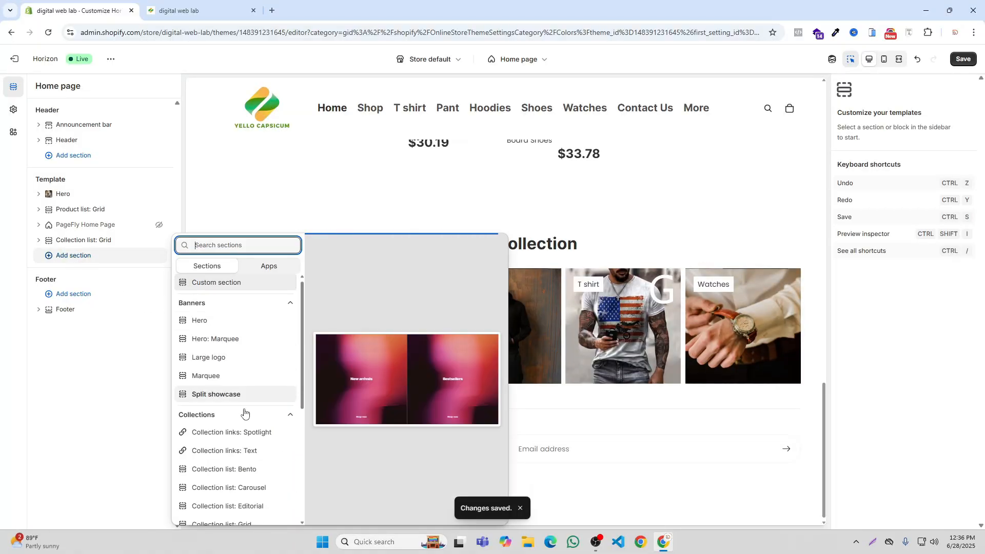
scroll(244, 411, "down", 2)
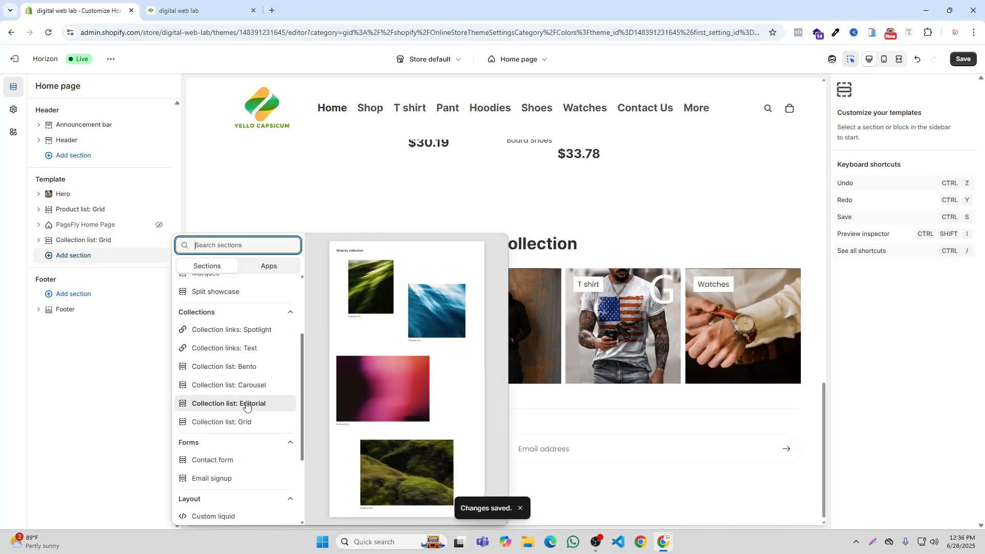
left_click(247, 404)
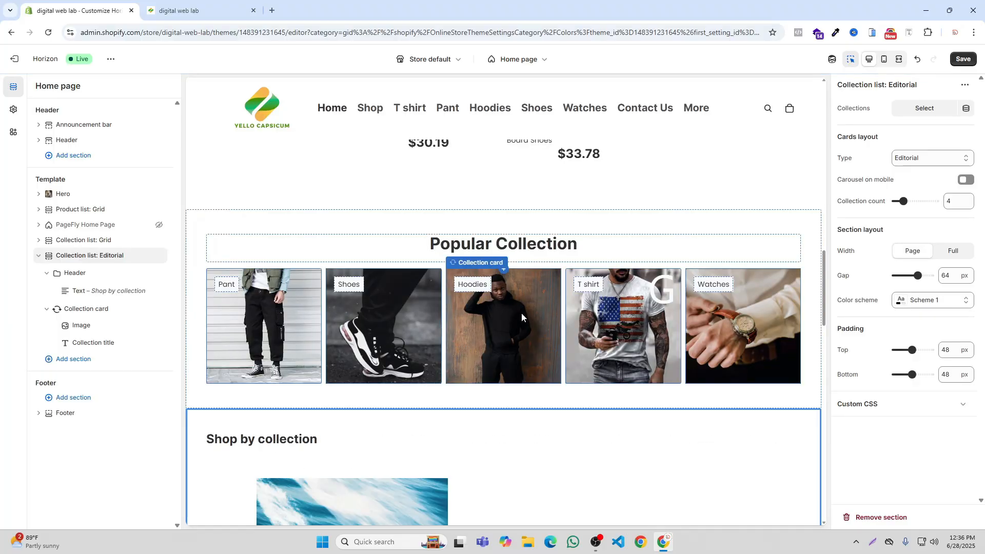
scroll(521, 313, "down", 4)
scroll(537, 314, "down", 6)
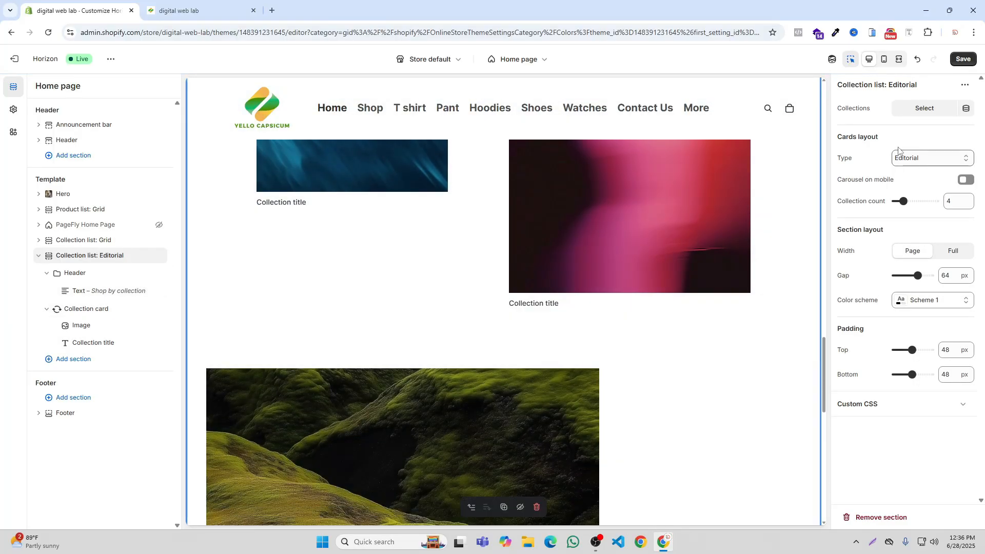
Assign the Hoodies, Pant, Shoes, T shirt and Watches collections to the Collection list: Editorial section and save.
left_click(915, 109)
left_click(844, 154)
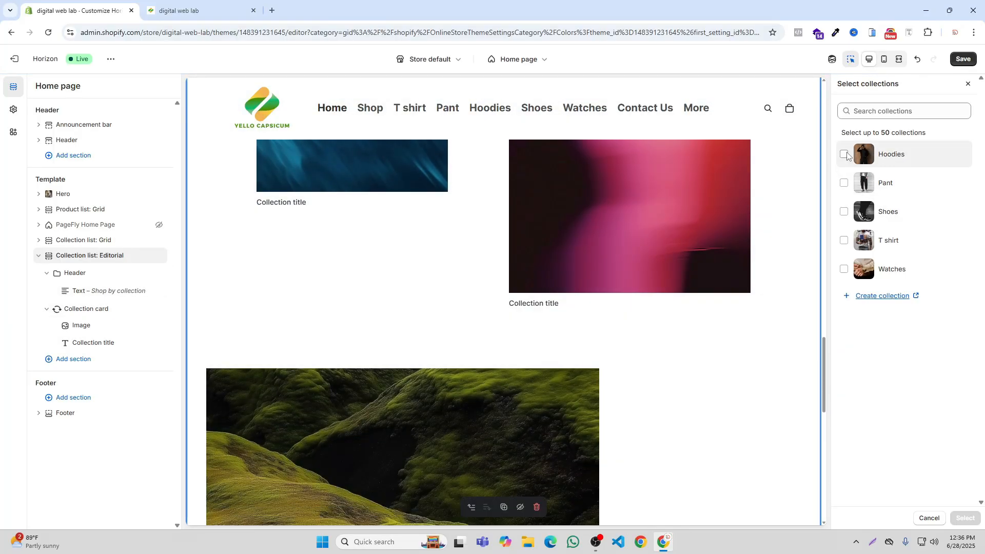
left_click(843, 183)
left_click(843, 212)
left_click(844, 240)
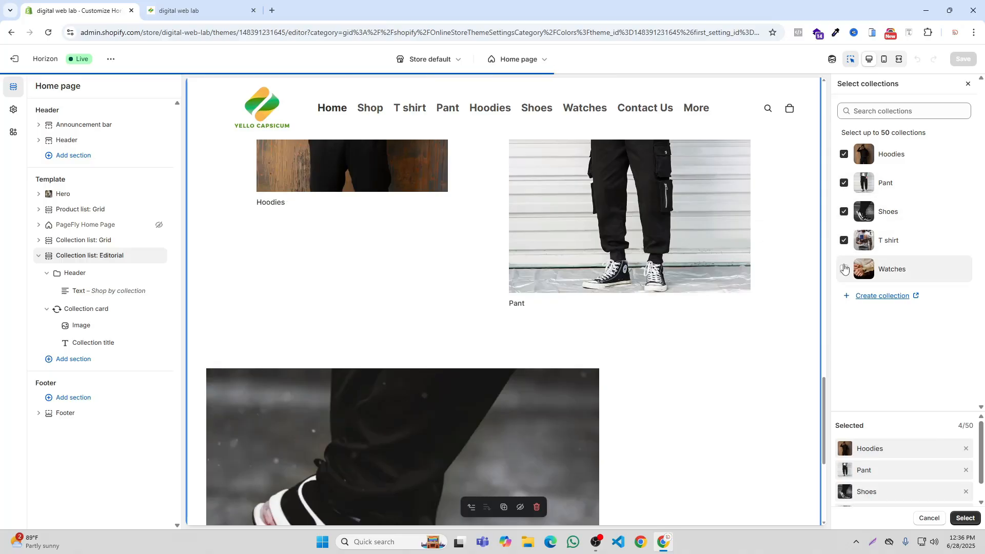
left_click(844, 268)
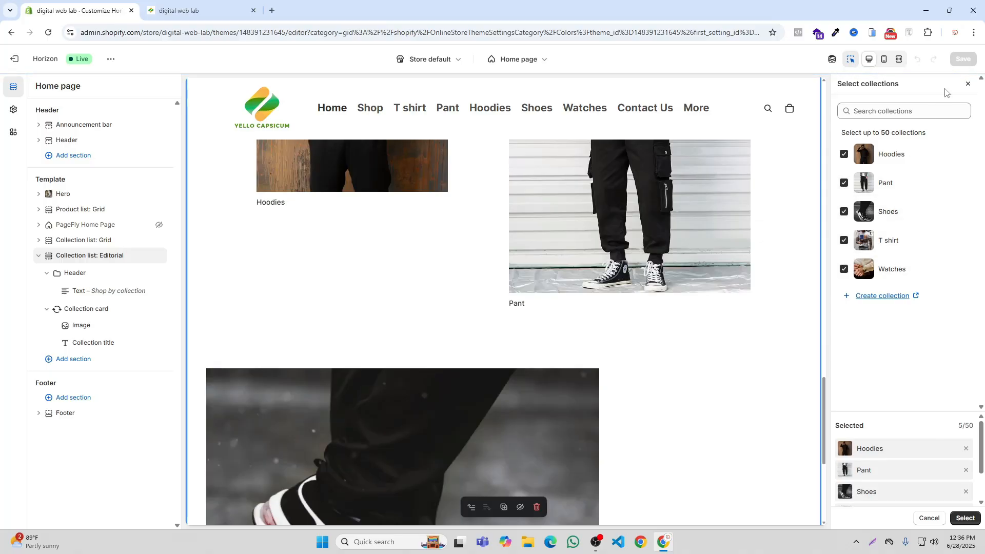
left_click(963, 519)
left_click(963, 59)
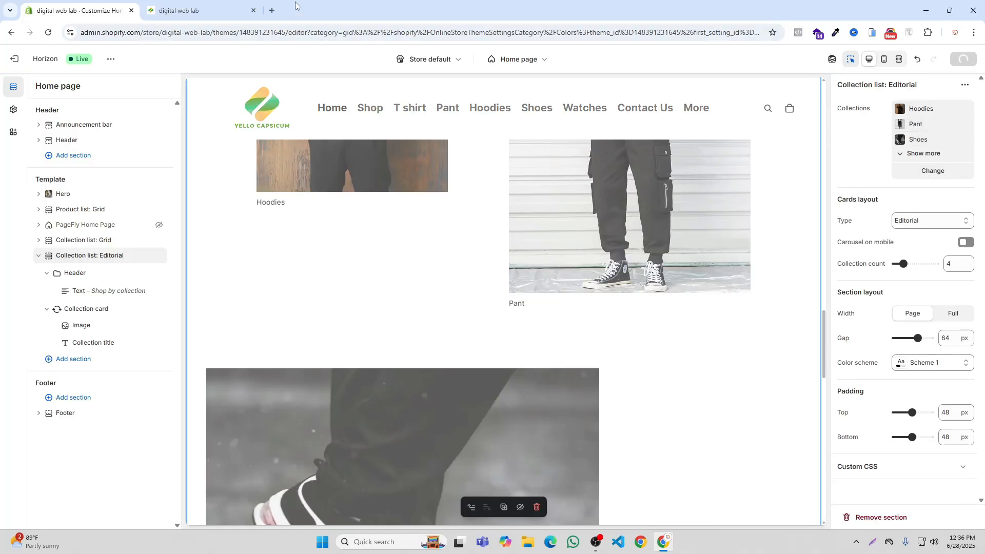
Examine the editorial collection section on the live storefront down to the last collection.
left_click(195, 9)
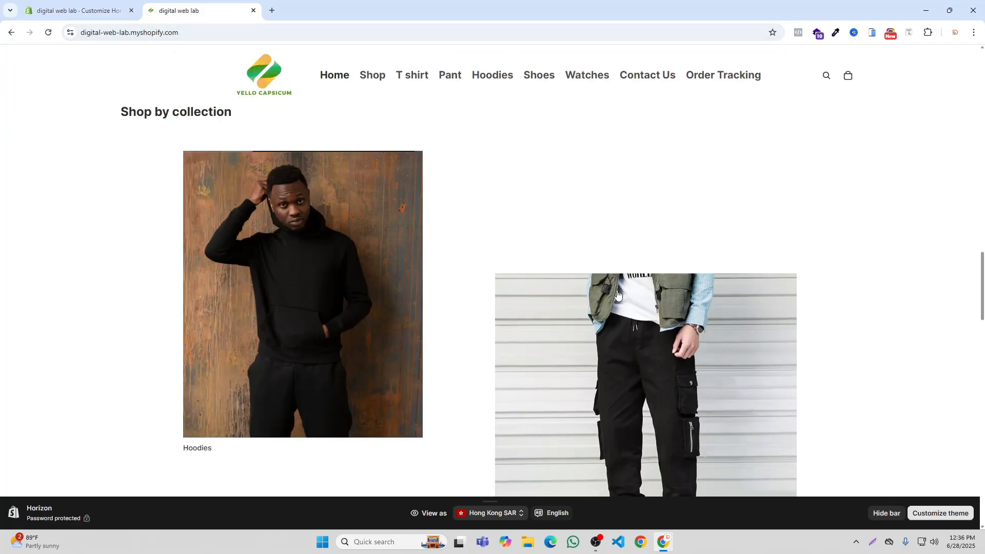
scroll(579, 269, "down", 5)
scroll(646, 248, "down", 18)
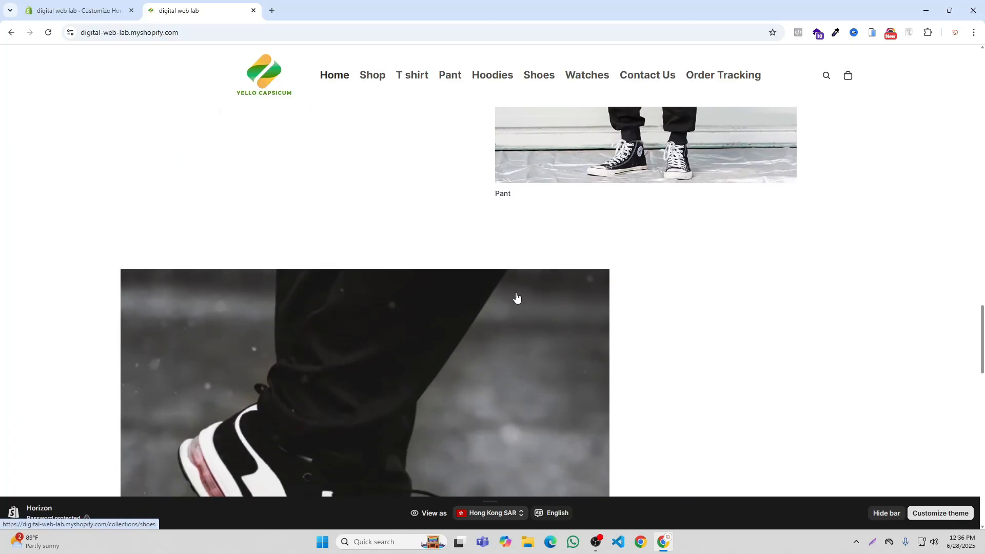
scroll(597, 332, "down", 5)
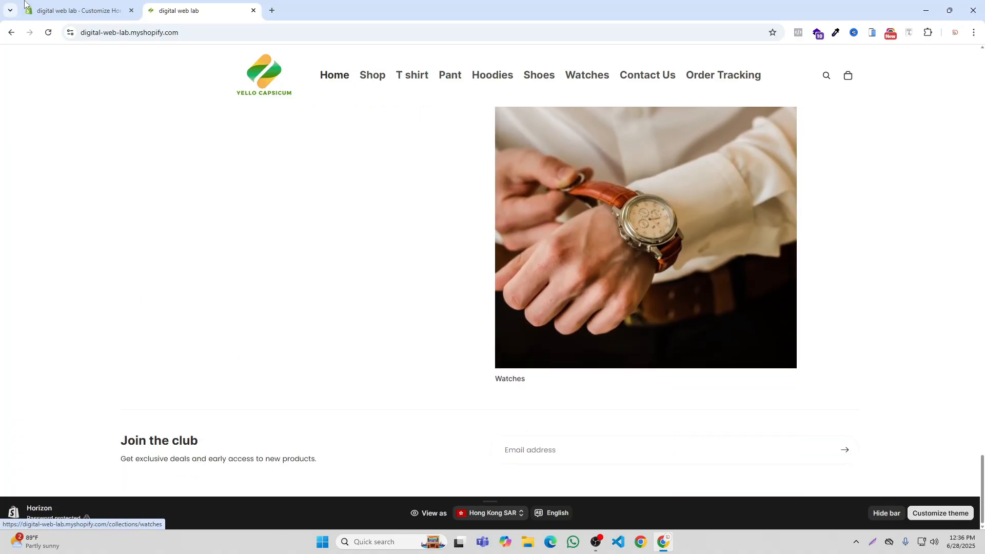
Return to the customizer and set the Collection list: Editorial section's cards layout type to Bento.
left_click(66, 10)
left_click(937, 220)
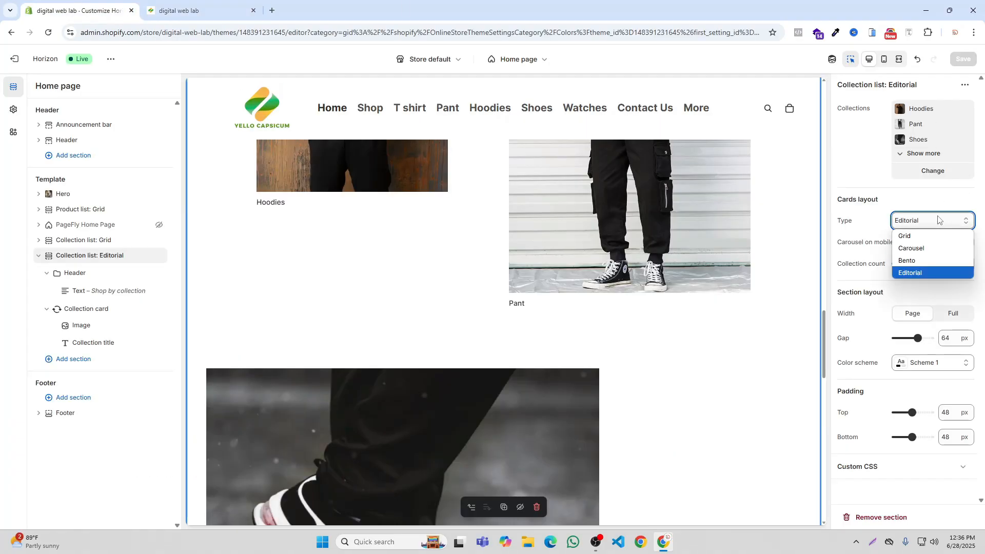
left_click(925, 261)
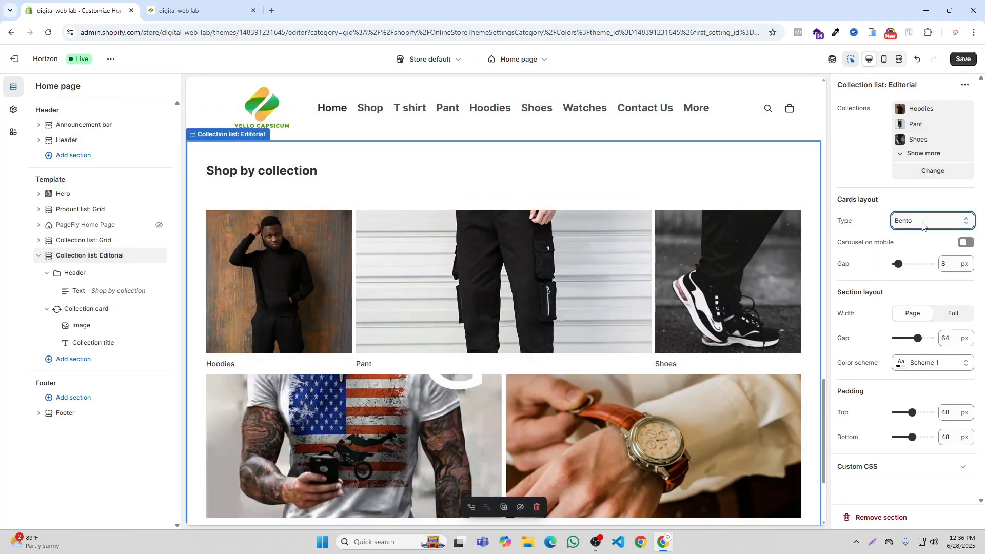
Set the Collection list: Editorial section's cards layout type to Grid with 5 columns.
left_click(922, 226)
left_click(917, 240)
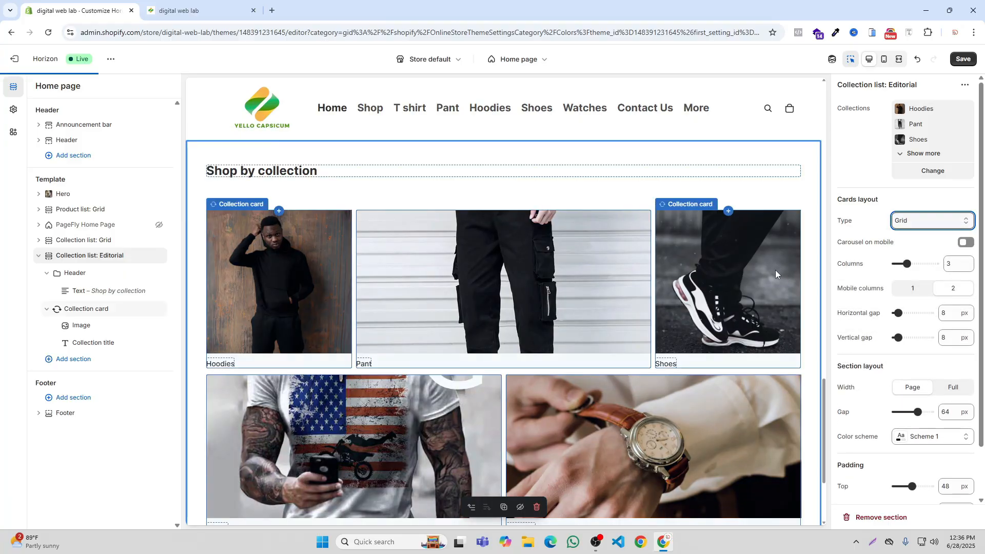
left_click(918, 227)
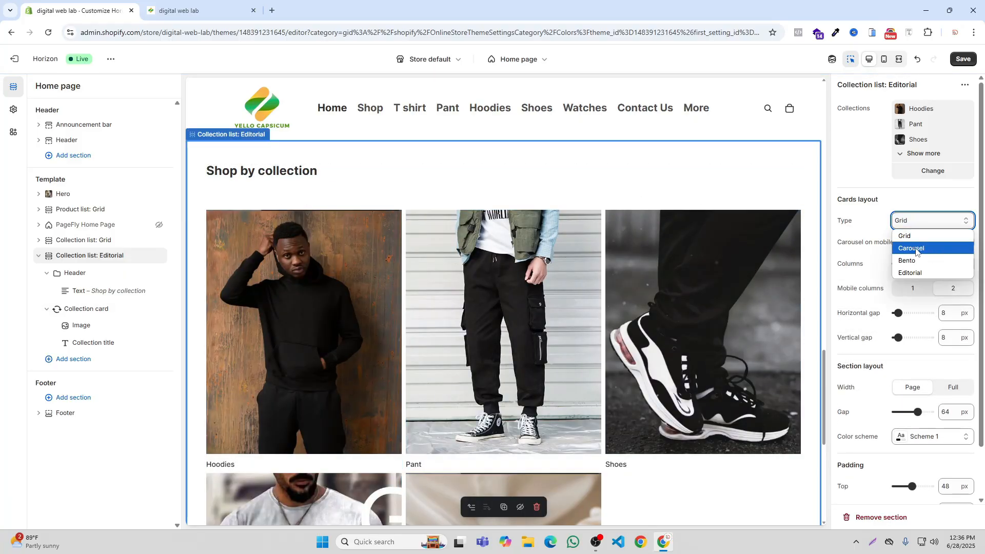
left_click(927, 229)
left_click(918, 264)
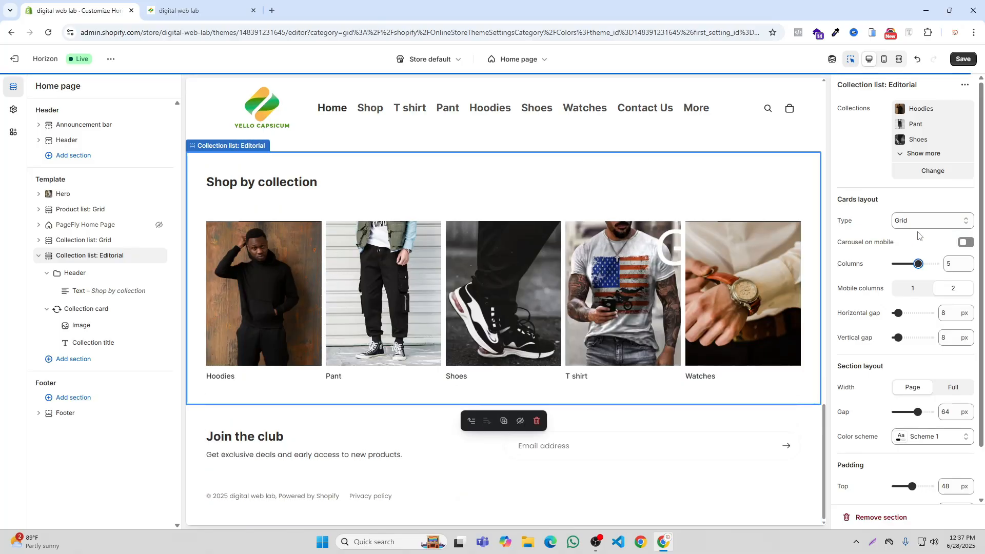
Switch the editorial section's cards layout to Carousel with 4 columns, try a 72 px horizontal gap and undo that gap.
left_click(923, 221)
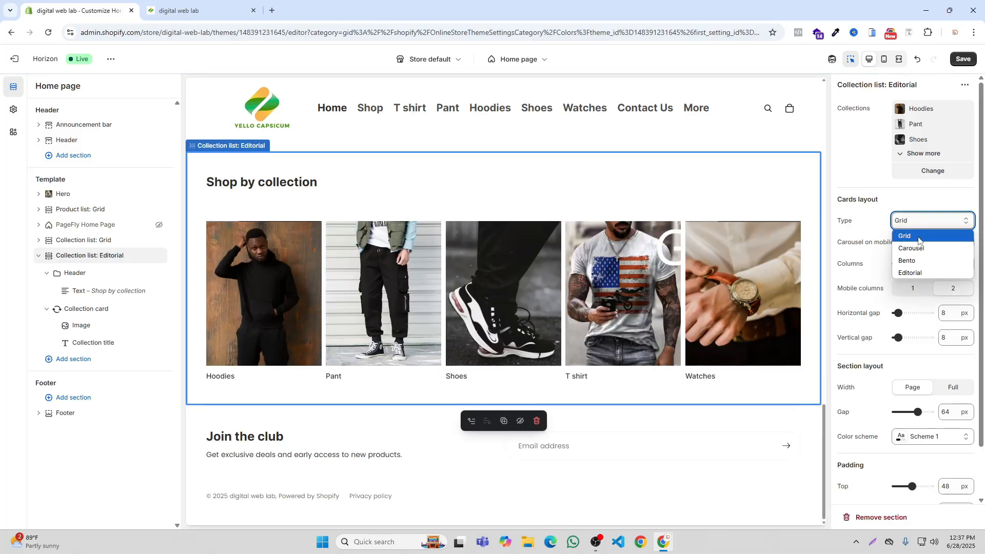
left_click(911, 248)
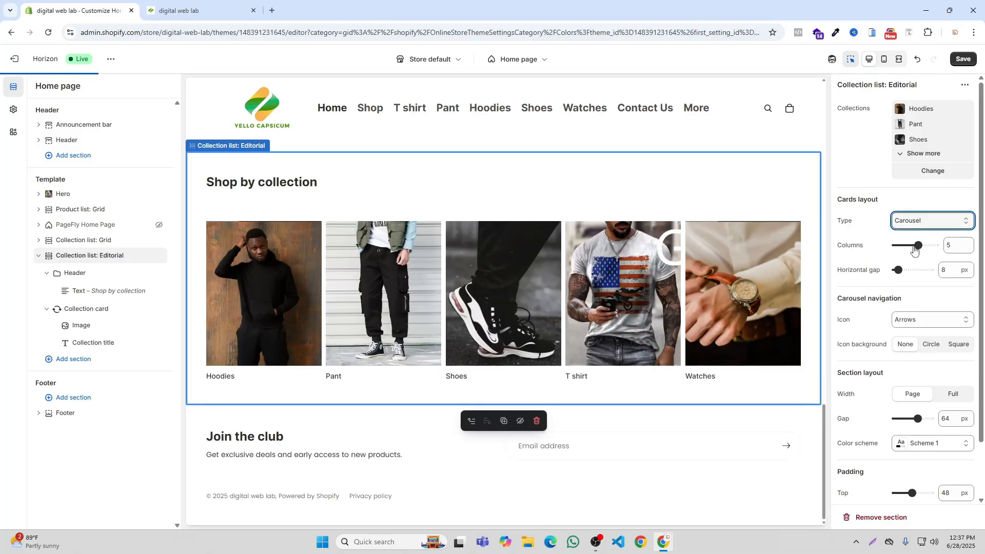
mouse_move(917, 245)
left_mouse_down()
mouse_move(903, 243)
mouse_move(913, 245)
left_mouse_up()
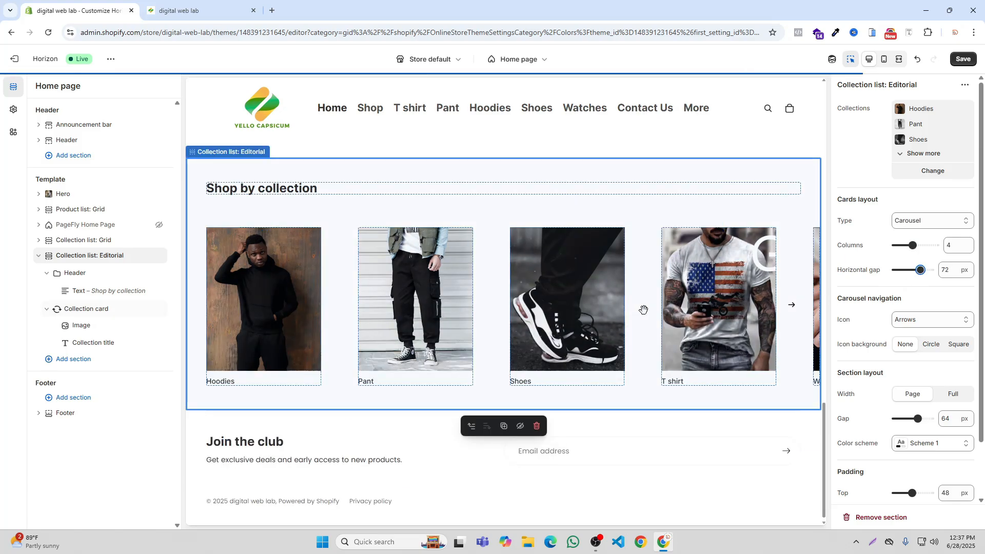
left_click(916, 59)
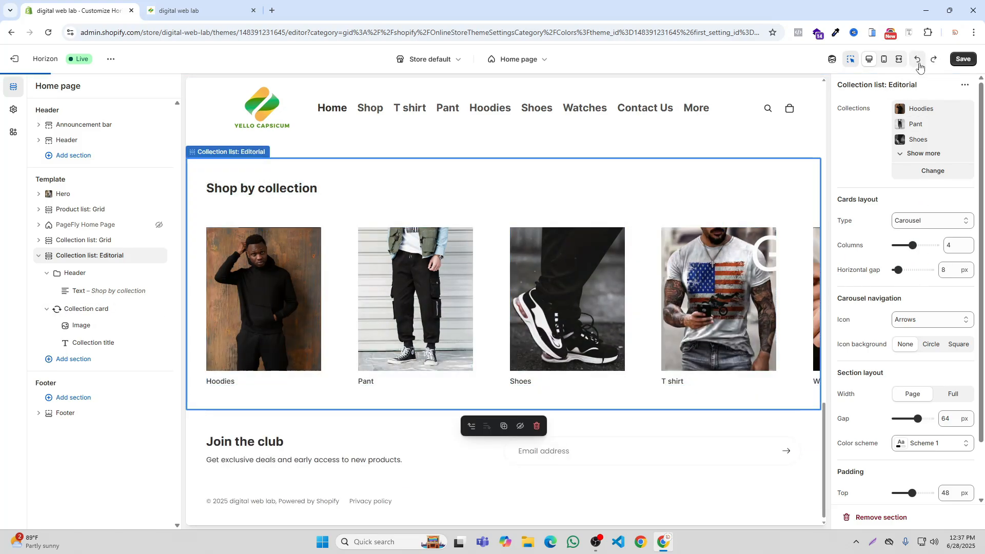
Remove the Collection list: Editorial section and add a Product highlight section below the Collection list: Grid section.
left_click(146, 256)
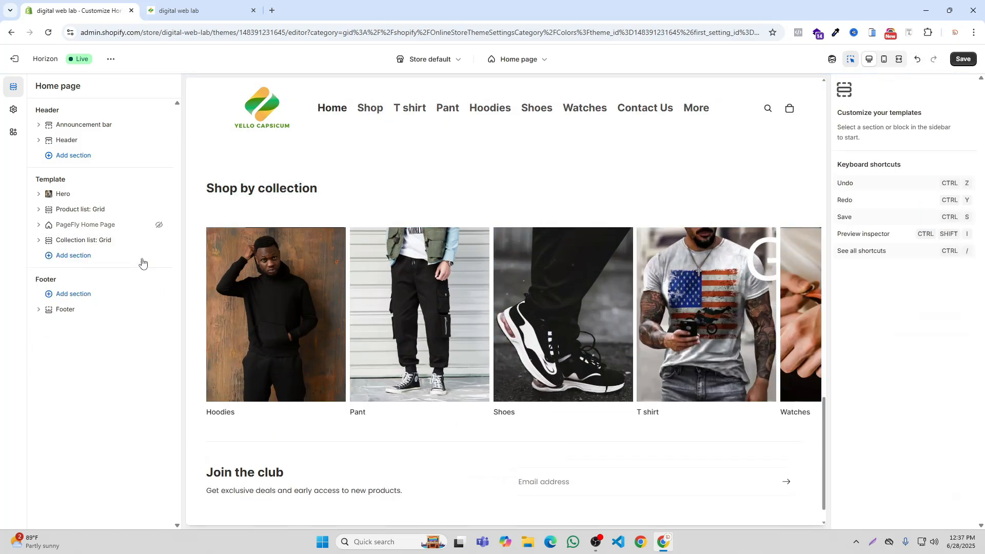
left_click(74, 257)
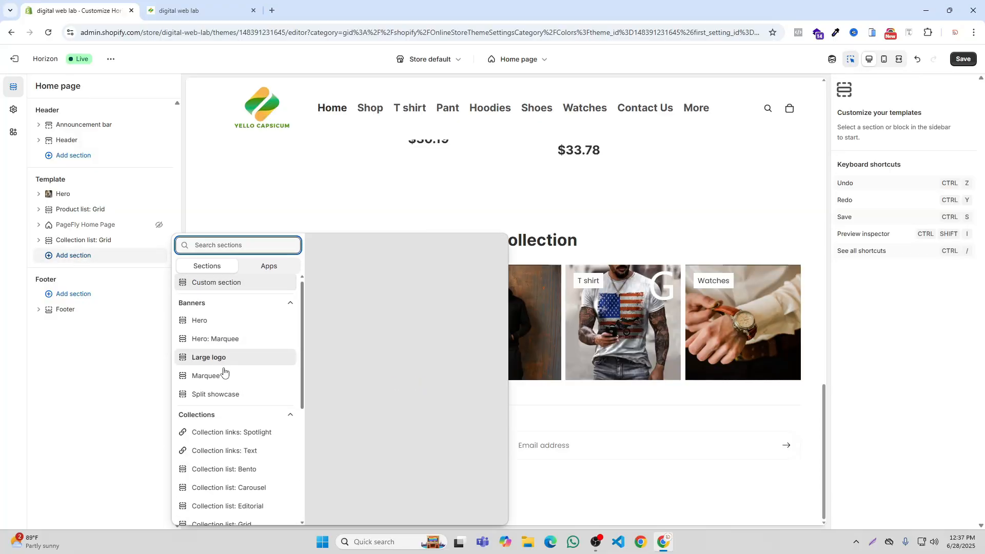
scroll(224, 371, "down", 4)
scroll(224, 367, "down", 1)
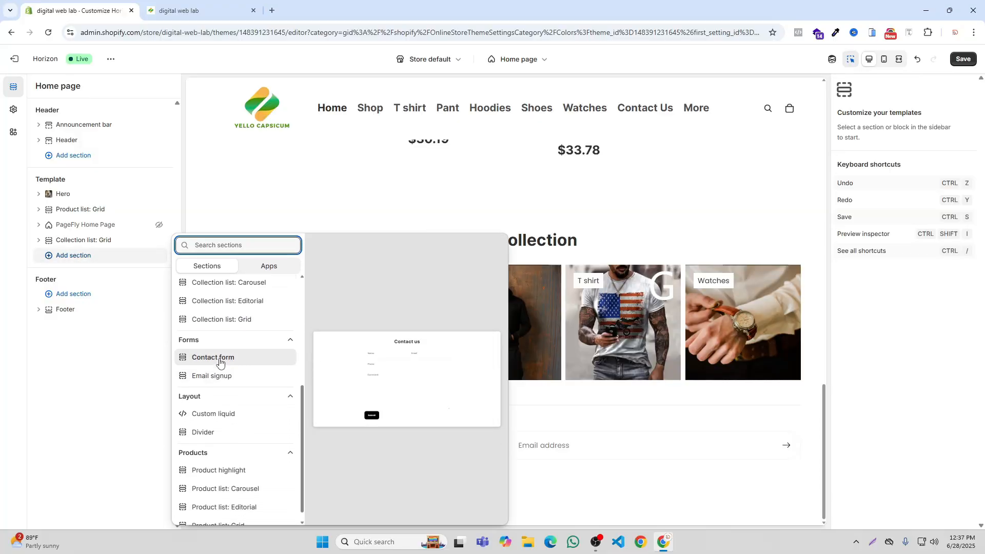
scroll(209, 411, "down", 1)
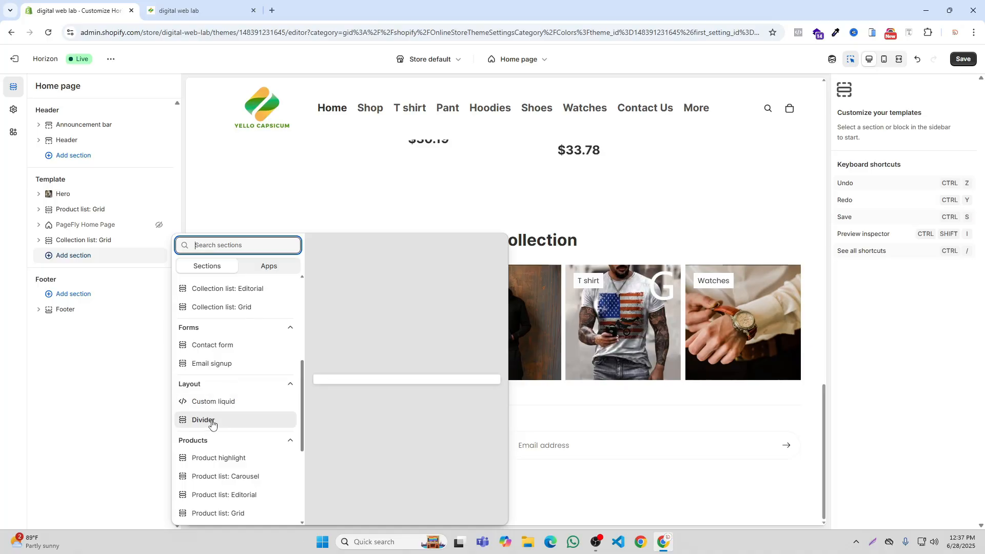
scroll(215, 415, "down", 2)
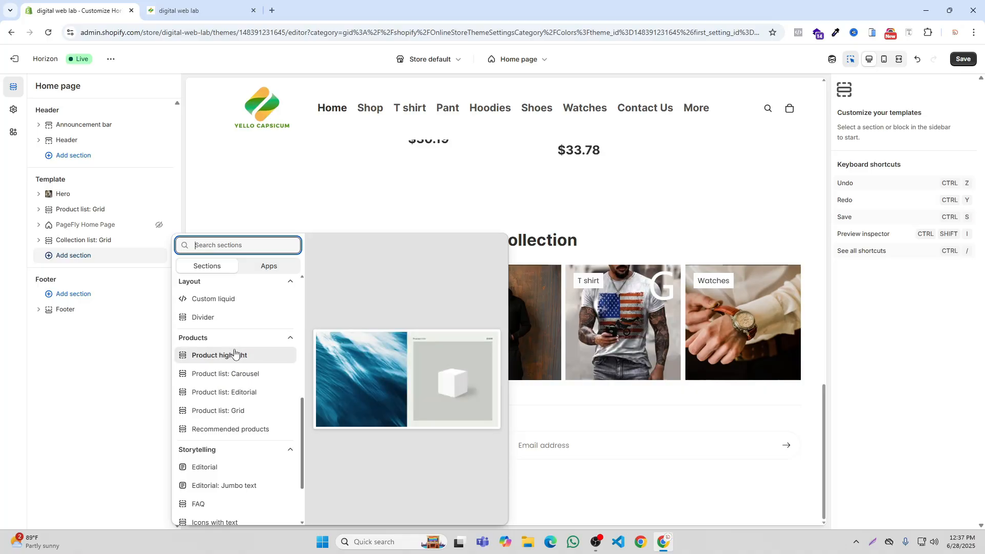
left_click(234, 360)
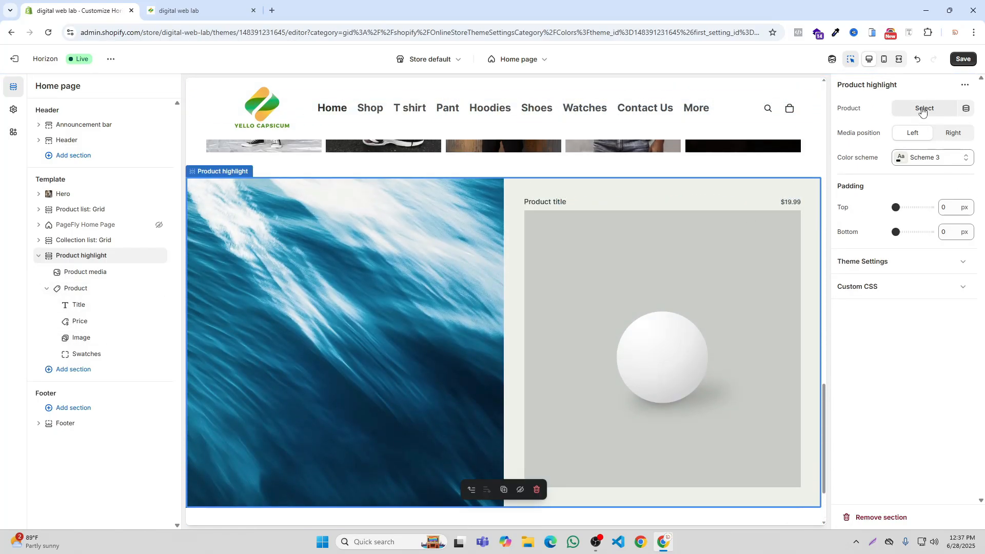
Assign the 3D Digital Printing T-Shirt Short-Sleeved T-Shirt Top to the Product highlight section and save.
left_click(922, 110)
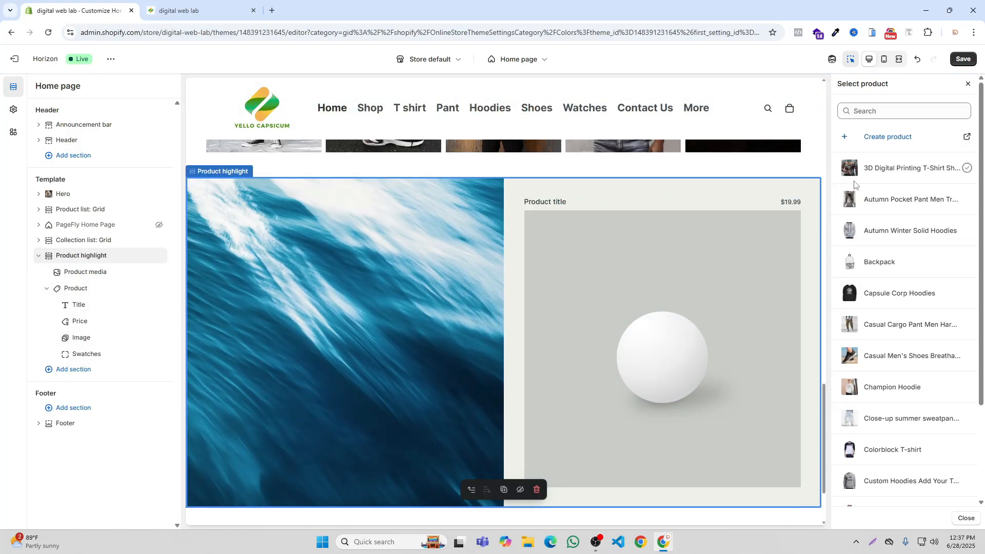
left_click(887, 171)
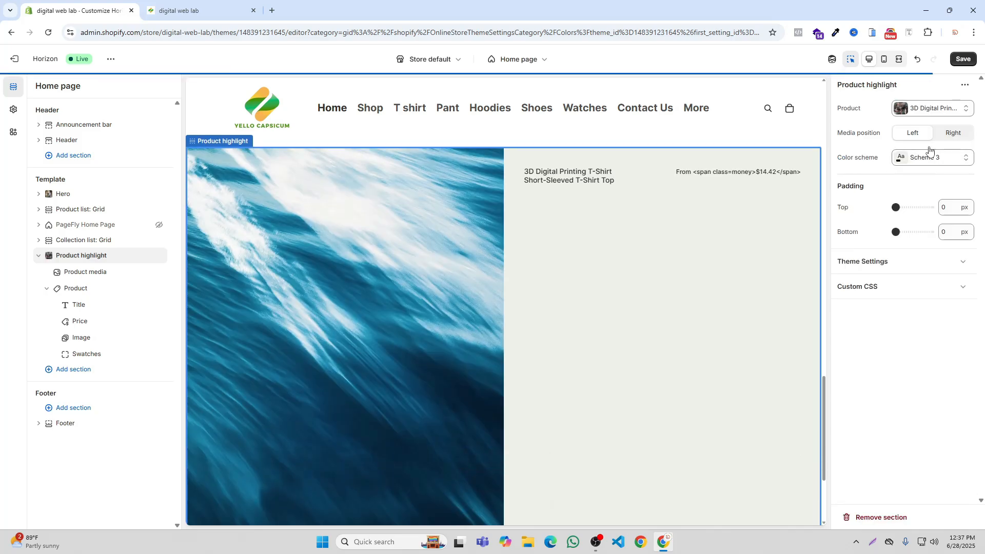
left_click(964, 60)
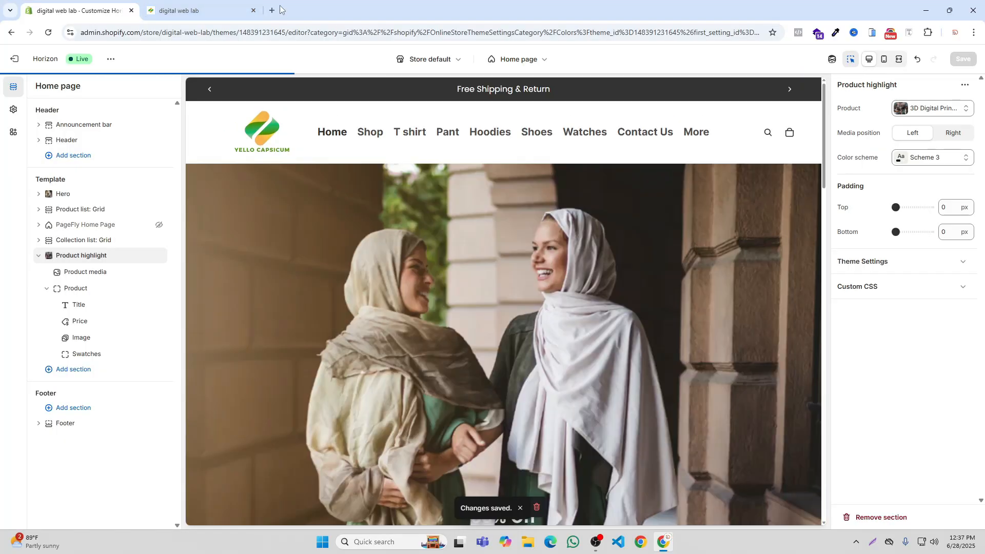
Examine the product highlight section on the live storefront, follow its product image to the product page and return to the home page.
left_click(186, 7)
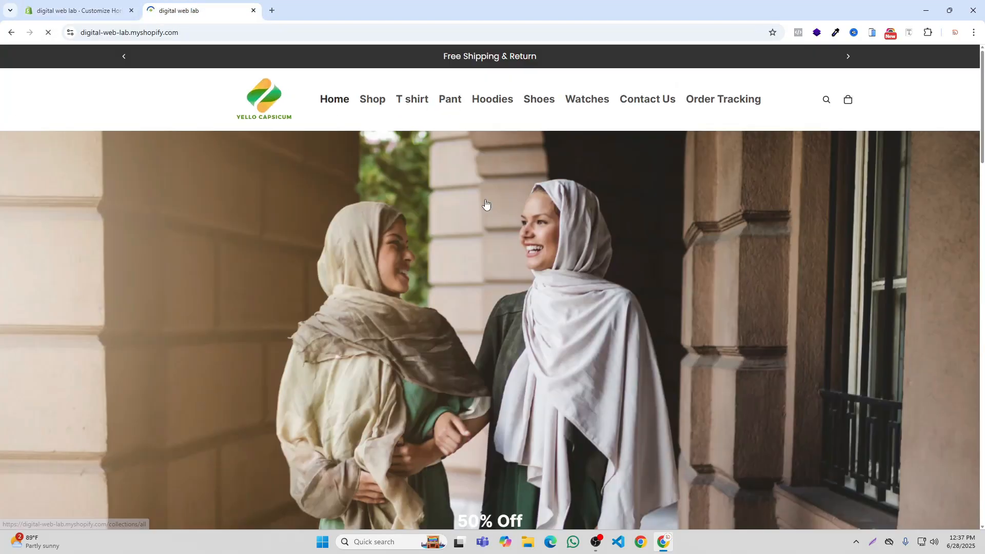
scroll(486, 203, "down", 5)
left_click(887, 513)
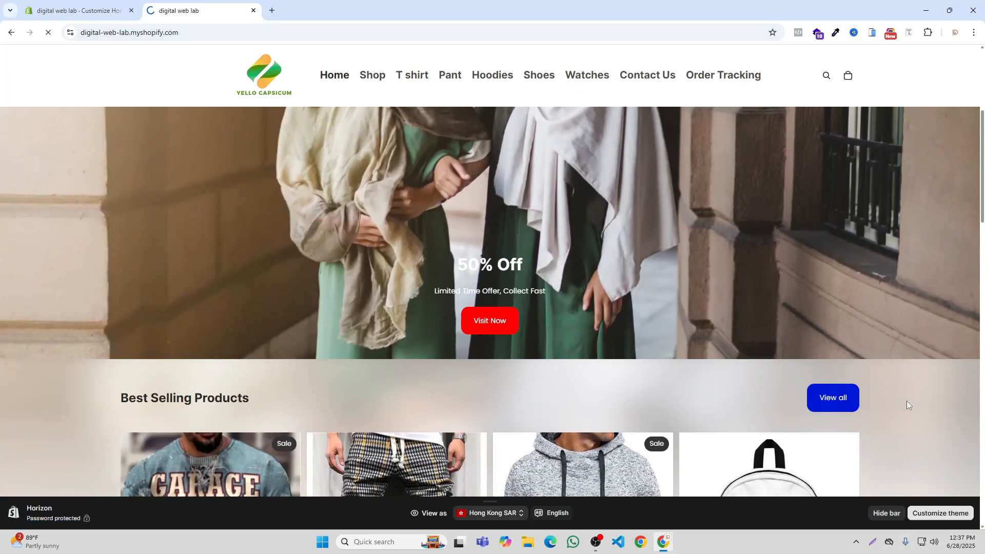
scroll(909, 400, "down", 5)
scroll(909, 396, "down", 20)
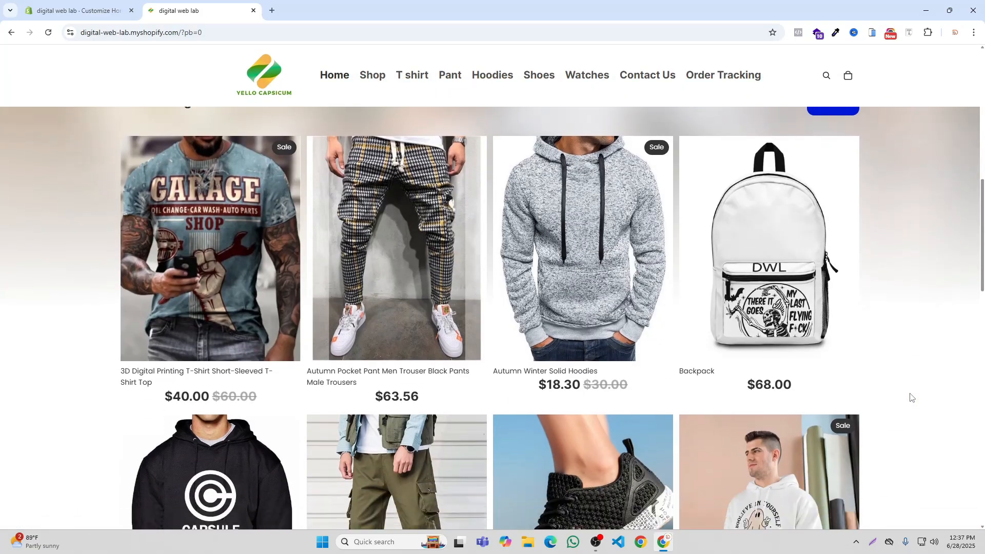
scroll(763, 359, "up", 2)
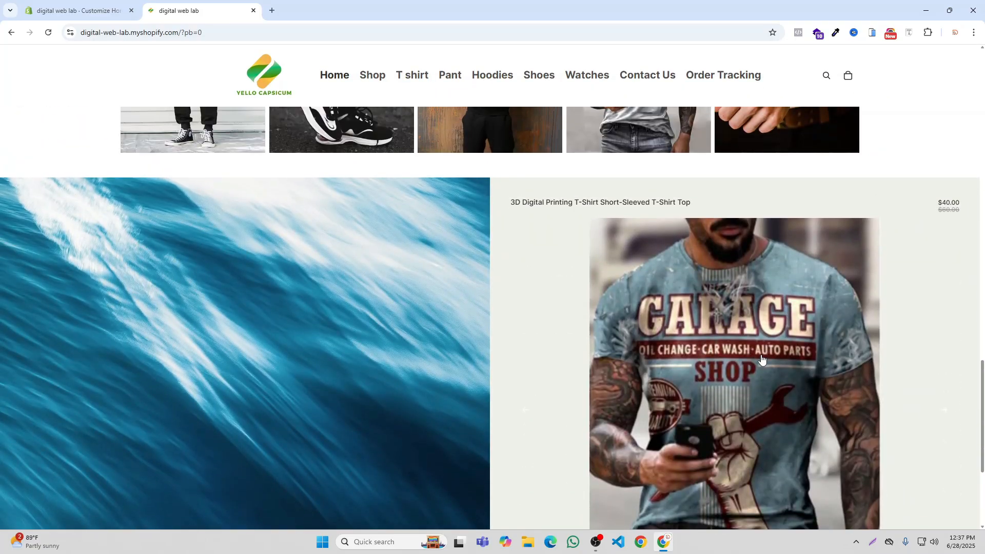
scroll(764, 337, "down", 2)
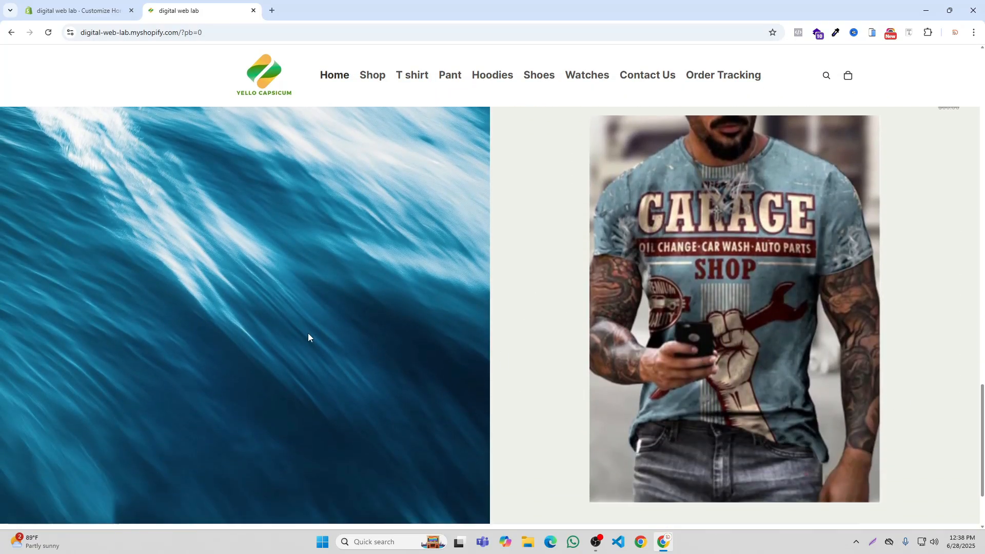
scroll(727, 341, "up", 2)
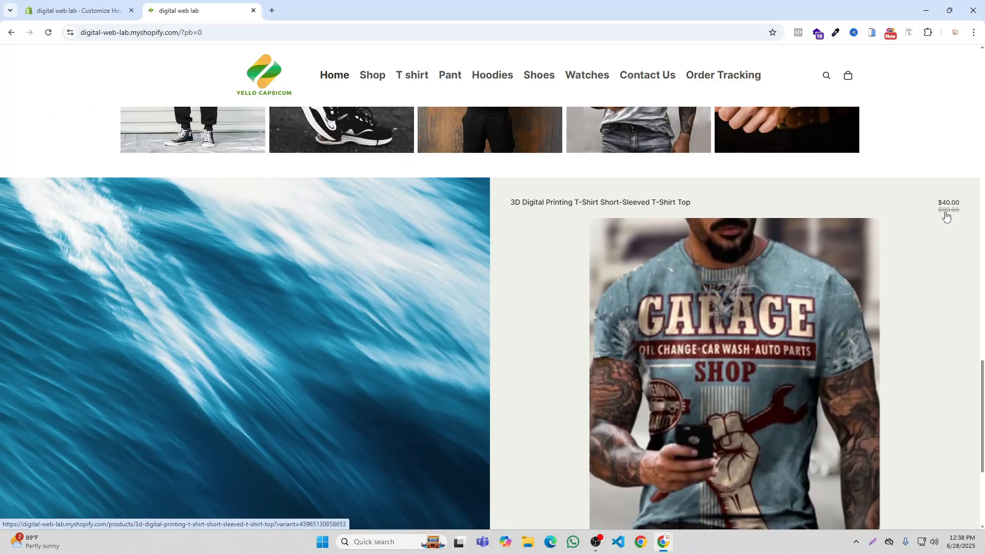
scroll(848, 259, "down", 5)
scroll(585, 356, "up", 5)
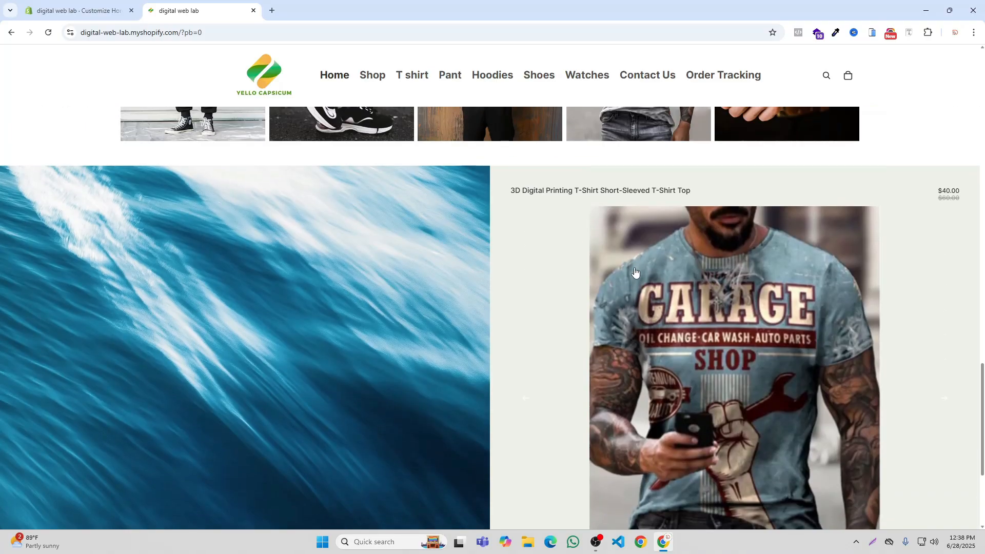
left_click(673, 277)
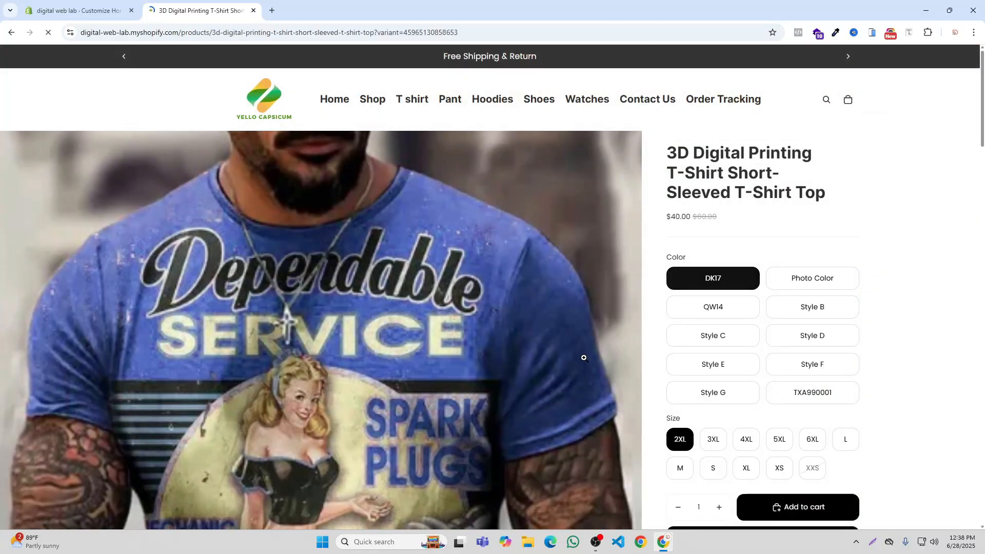
left_click(10, 35)
Return to the customizer, set the Product media block's image to Untitled_design_26 and save.
left_click(77, 10)
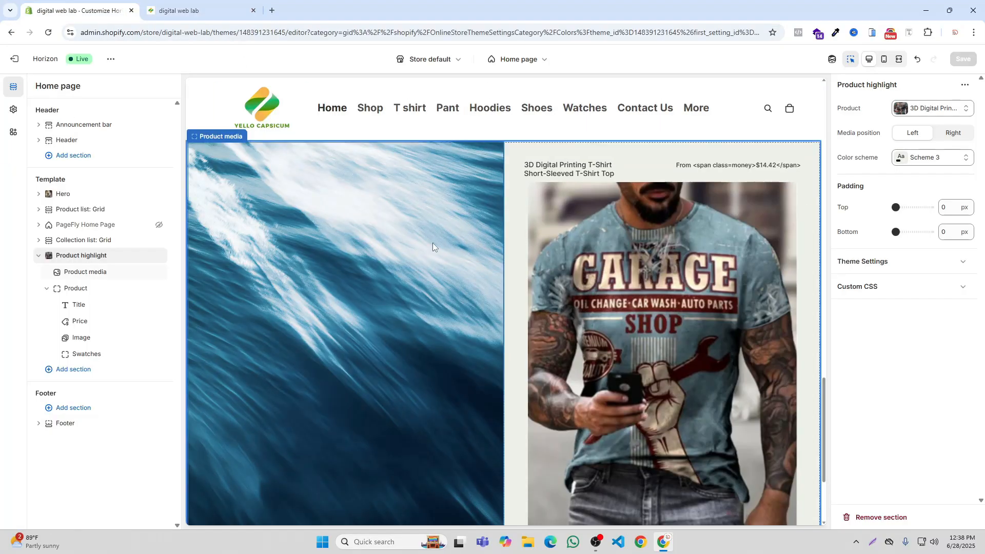
left_click(88, 276)
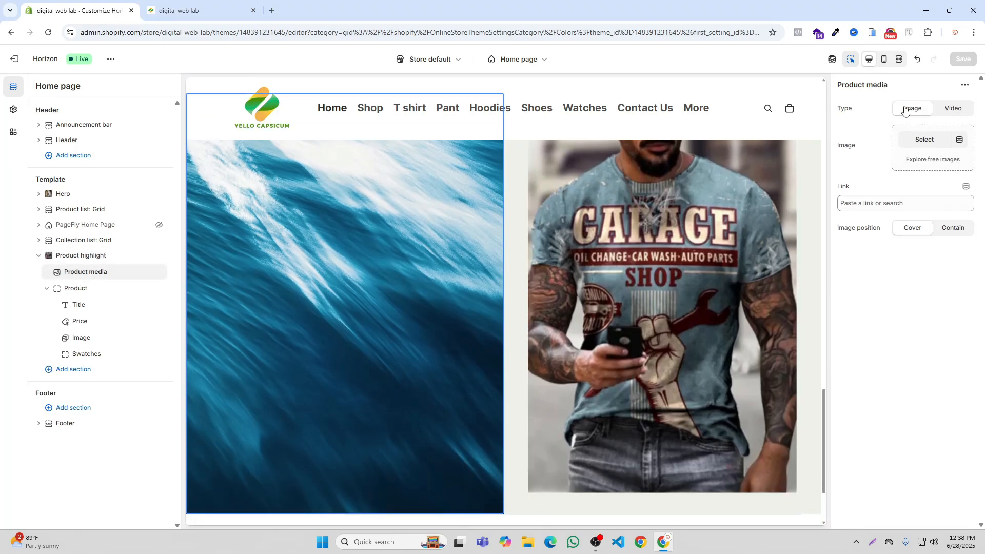
left_click(923, 138)
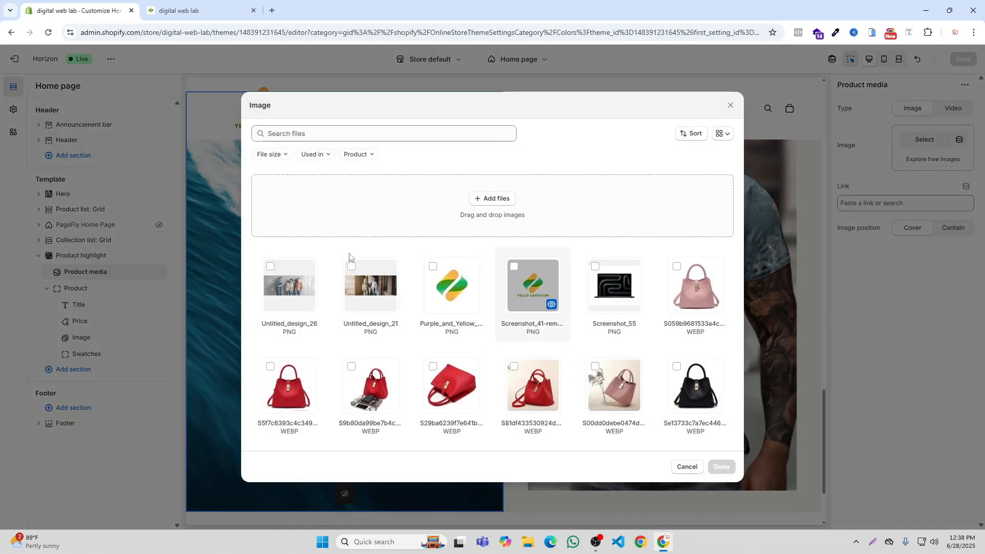
left_click(271, 266)
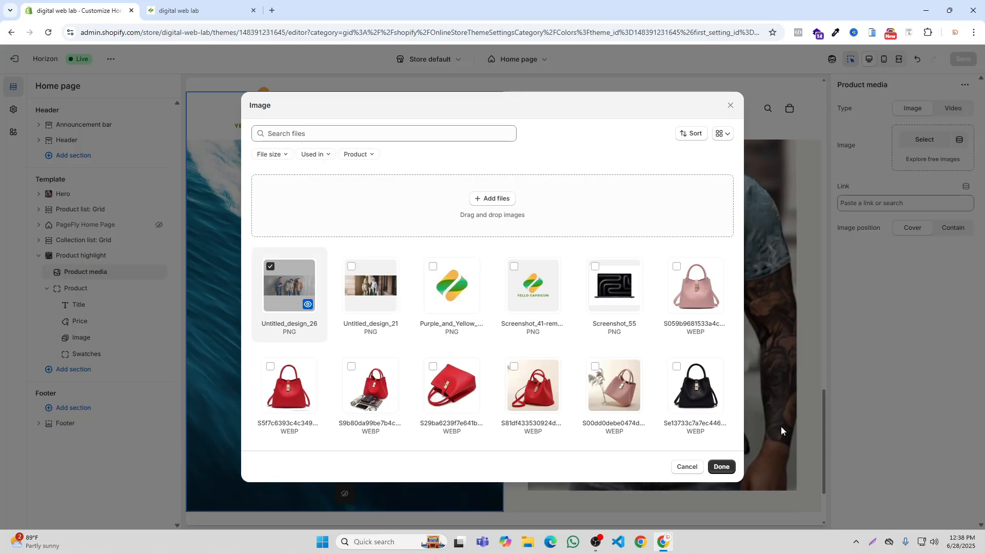
left_click(721, 467)
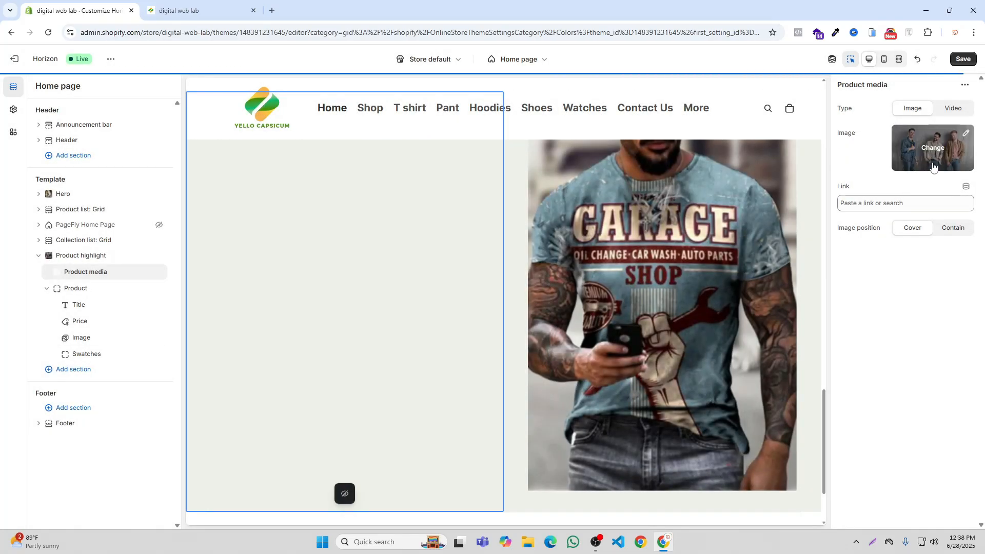
left_click(962, 59)
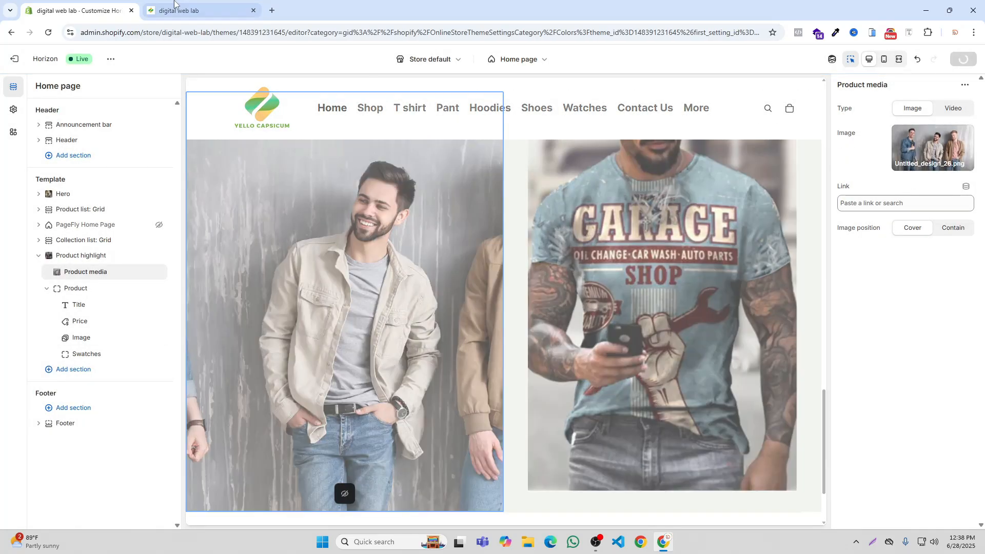
Check the new product highlight image on the live storefront down to the footer.
left_click(174, 6)
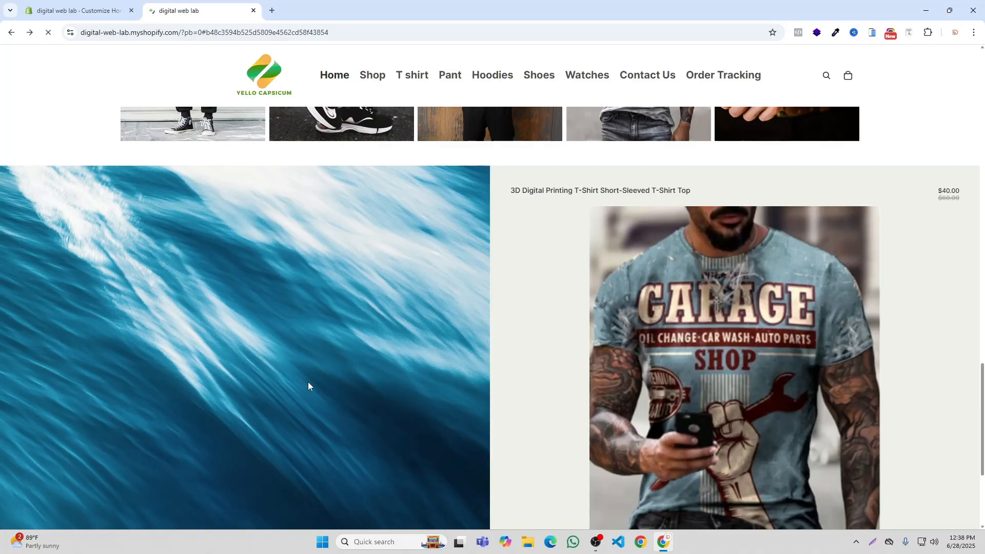
scroll(325, 373, "down", 3)
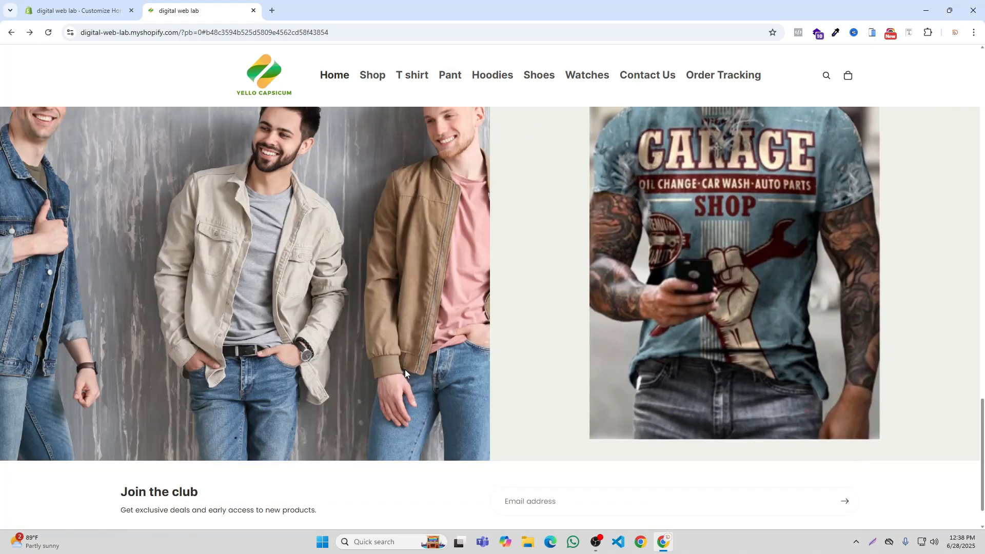
scroll(405, 368, "up", 2)
scroll(665, 267, "down", 3)
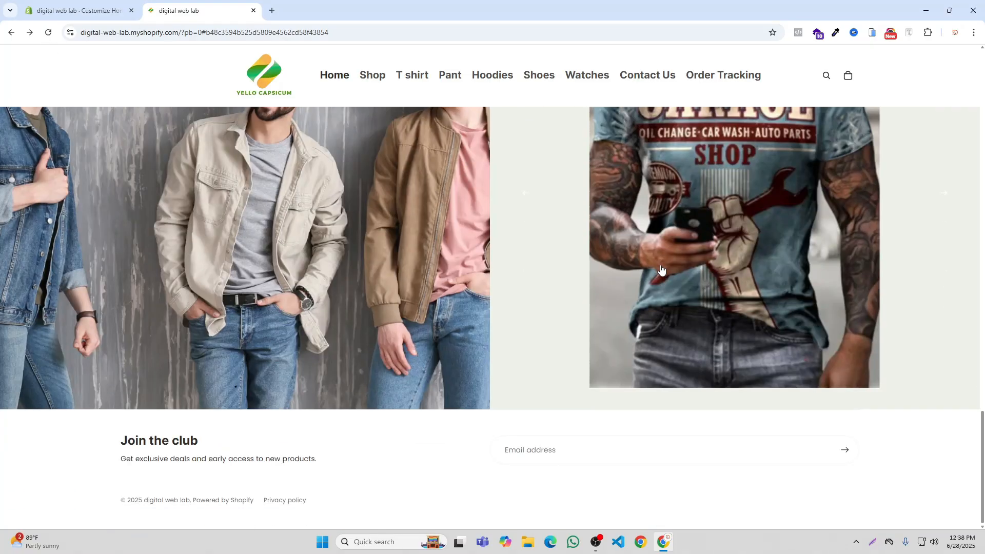
Return to the customizer, link the Product media image to the Hoodies collection and save.
left_click(77, 10)
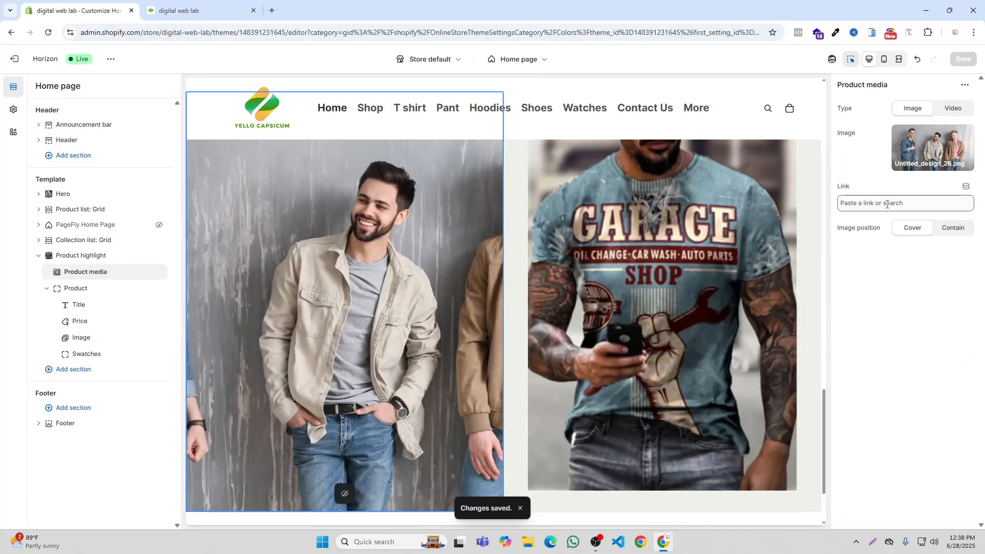
left_click(885, 205)
left_click(882, 81)
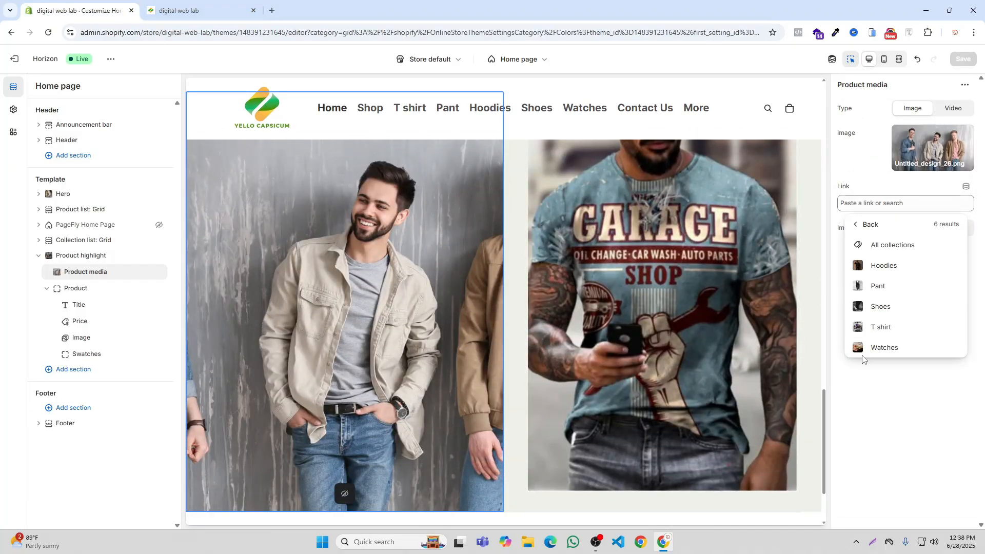
left_click(883, 265)
left_click(965, 59)
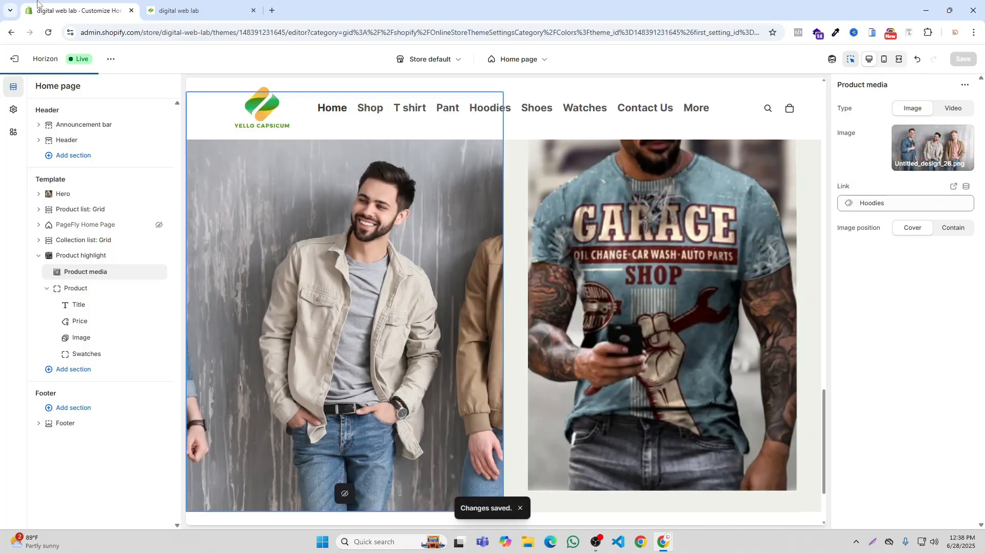
Test the product media image's link on the live storefront and go back to the home page.
left_click(198, 6)
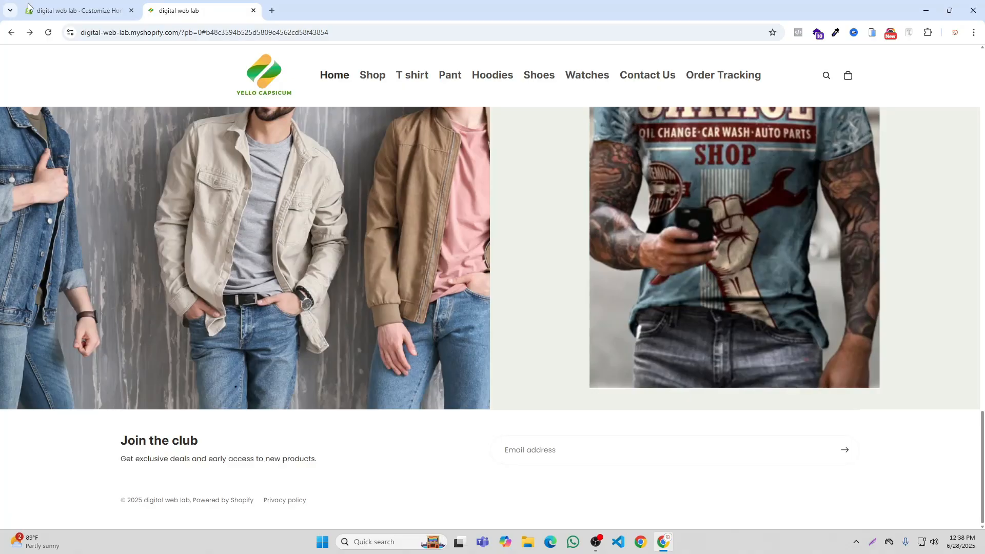
left_click(44, 8)
left_click(174, 8)
left_click(324, 270)
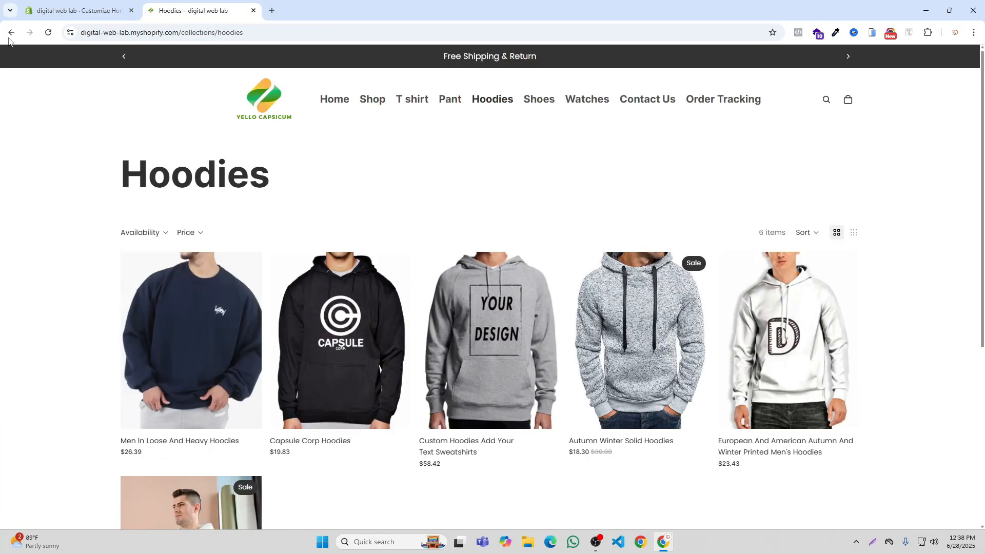
left_click(11, 35)
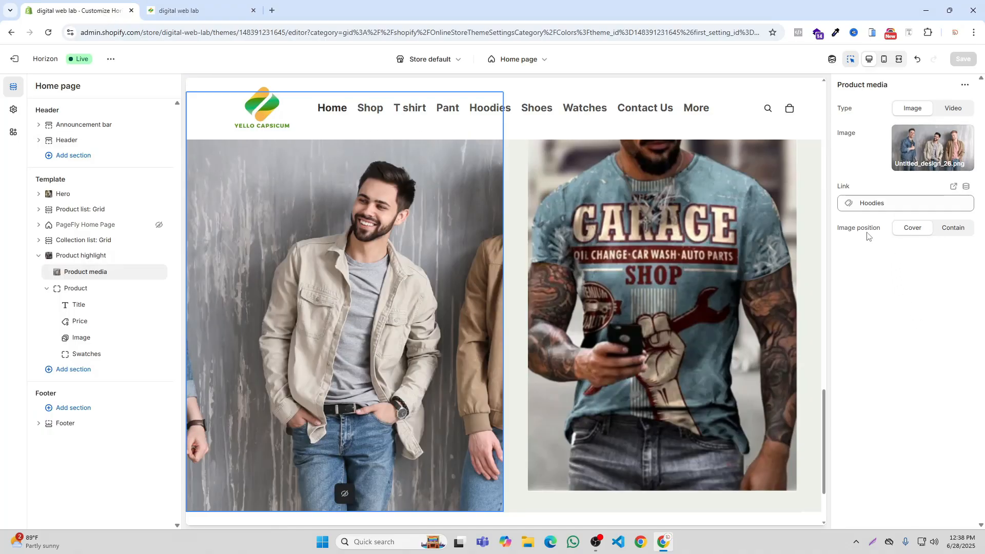
Try the Contain image position for the Product media on the live storefront, then restore it to Cover.
left_click(957, 235)
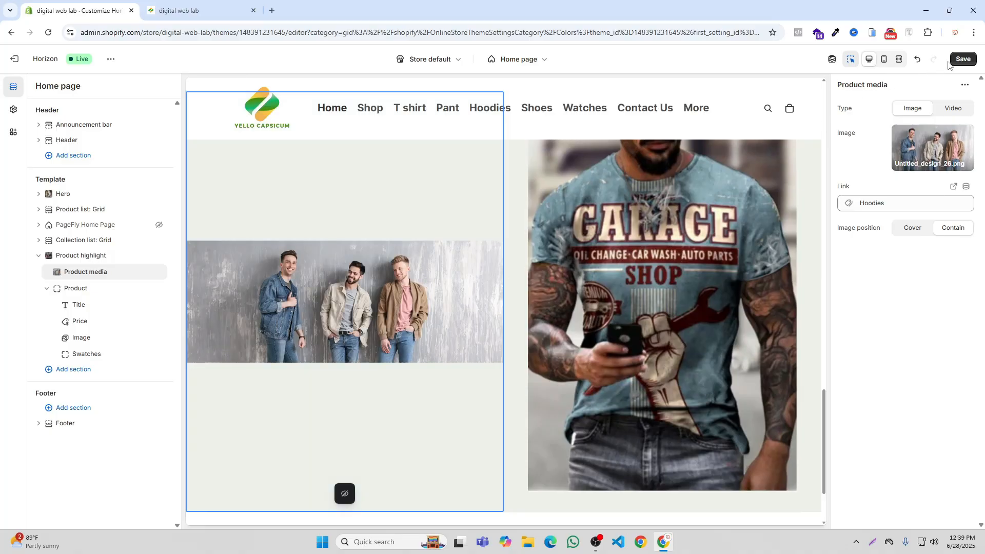
left_click(962, 59)
left_click(198, 9)
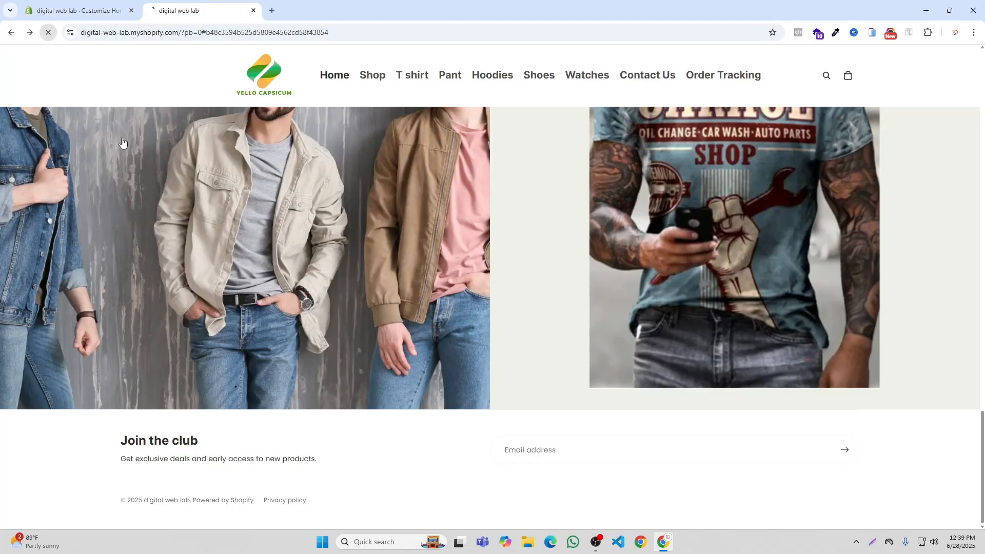
left_click(48, 33)
scroll(437, 277, "up", 3)
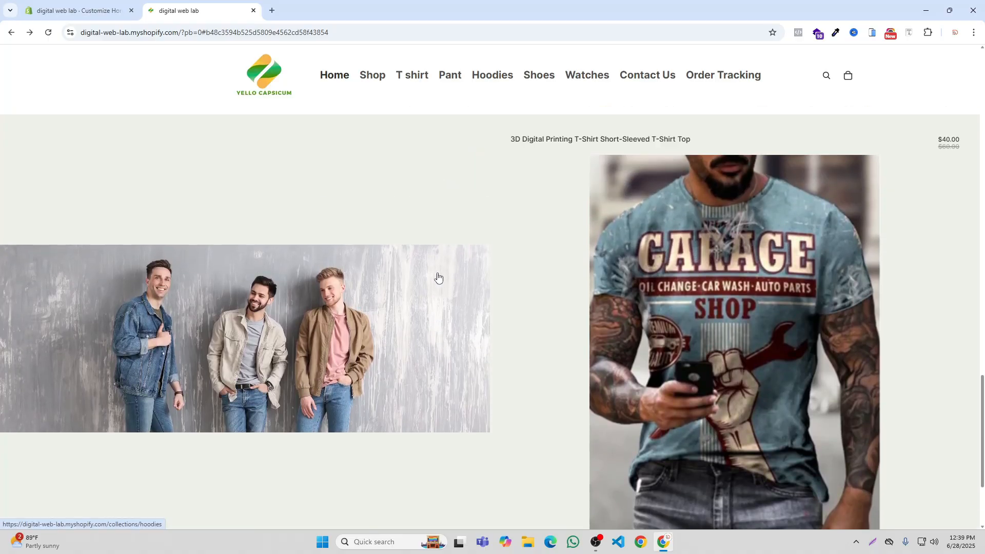
scroll(439, 278, "down", 2)
left_click(106, 6)
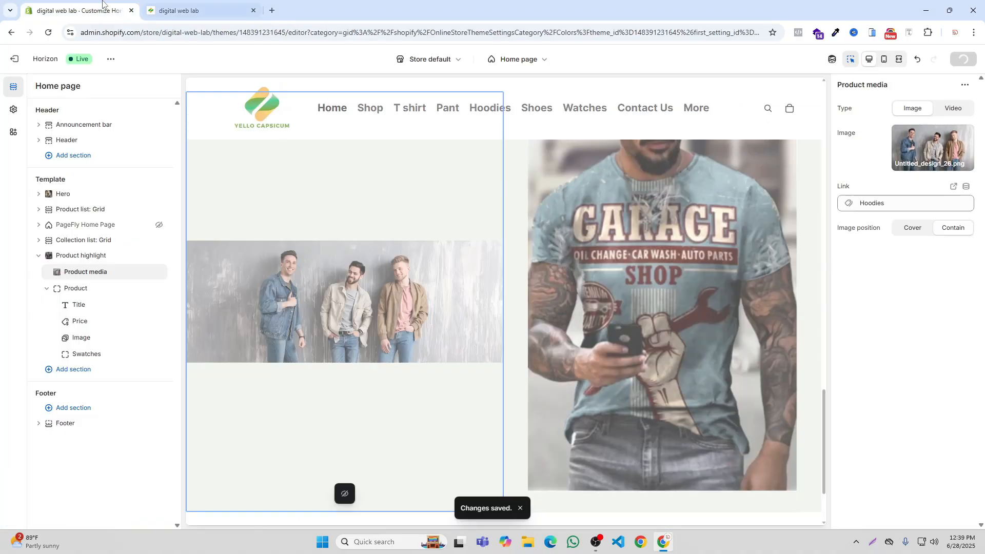
left_click(911, 231)
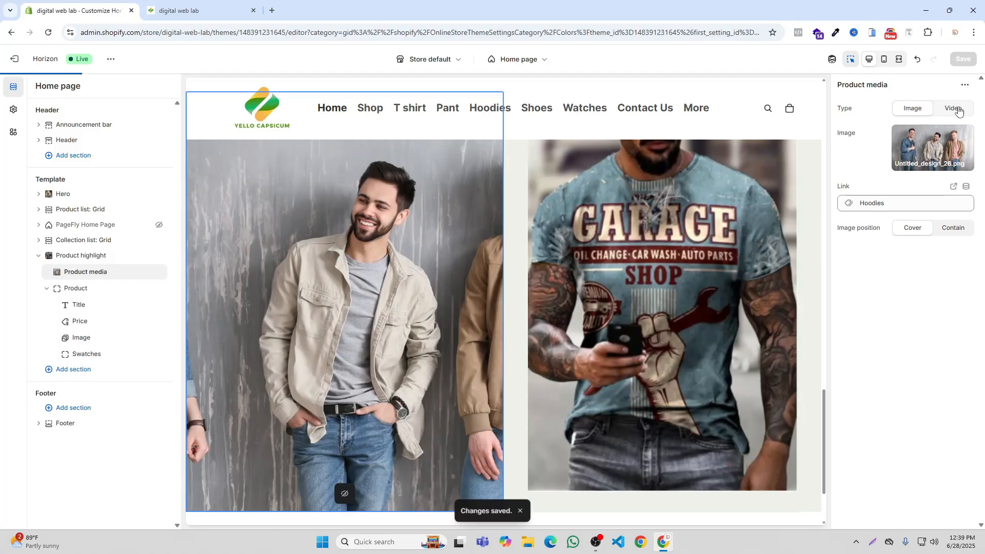
left_click(955, 108)
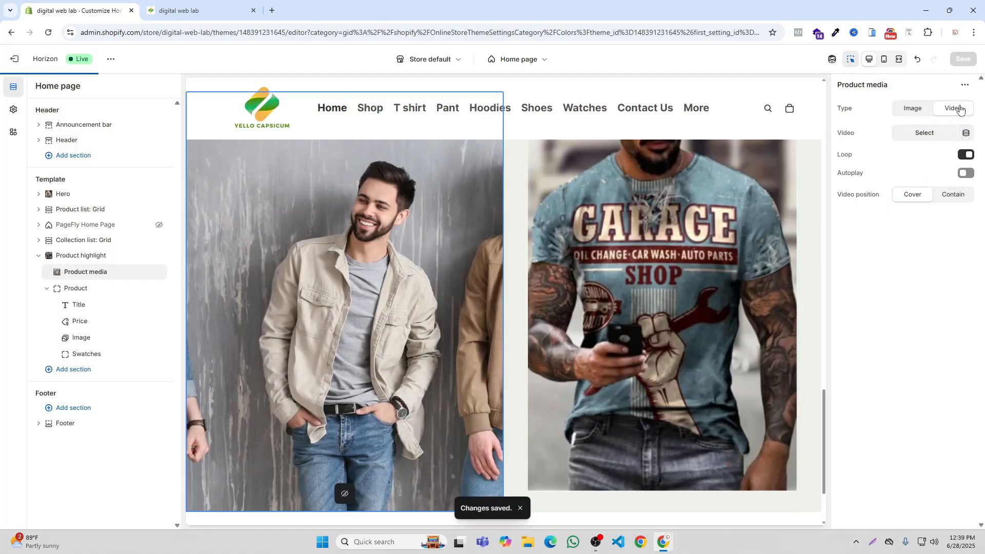
left_click(924, 133)
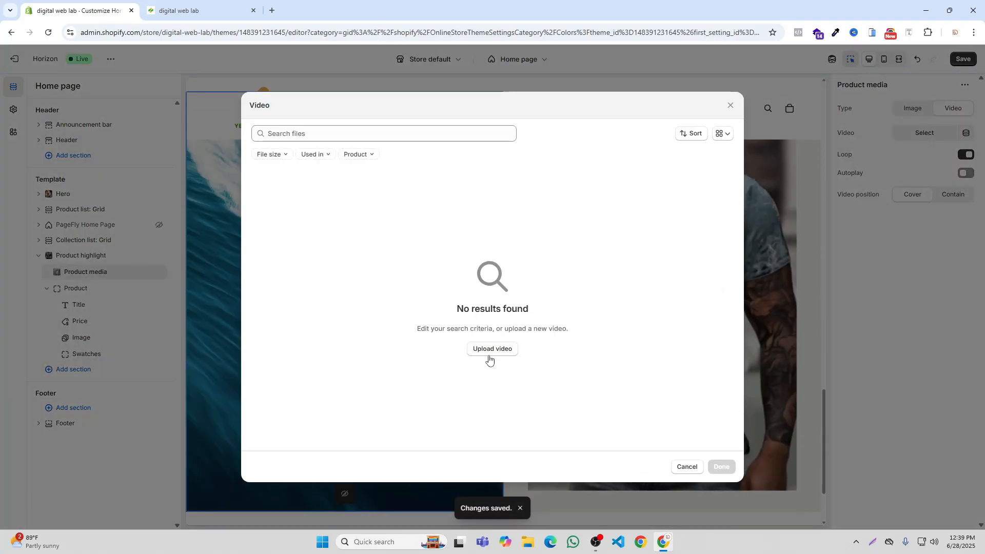
left_click(489, 350)
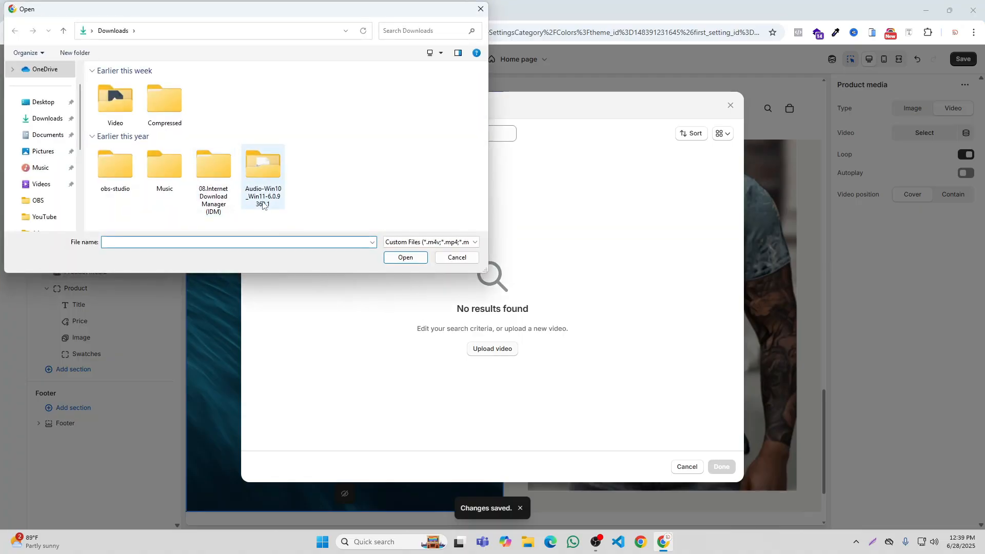
left_click(38, 200)
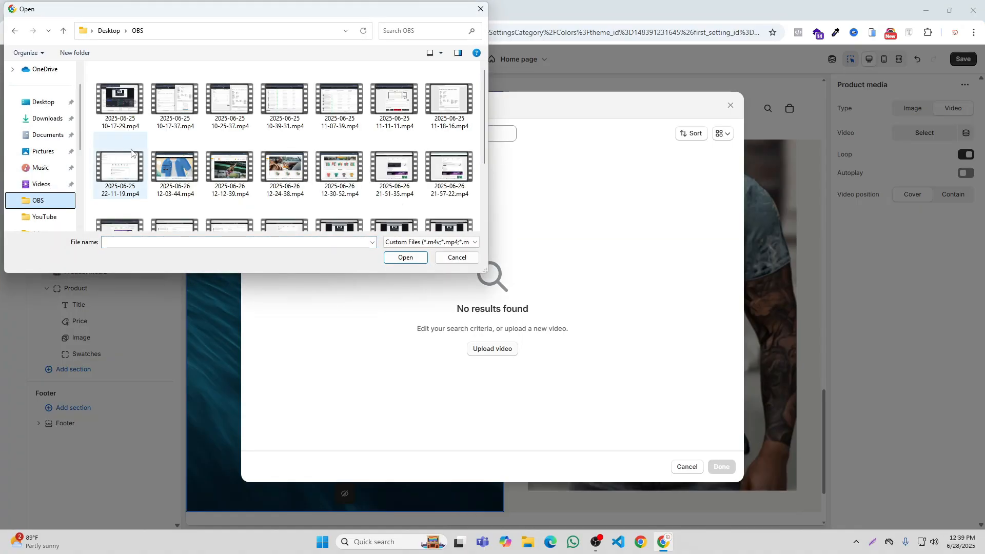
scroll(234, 145, "down", 1)
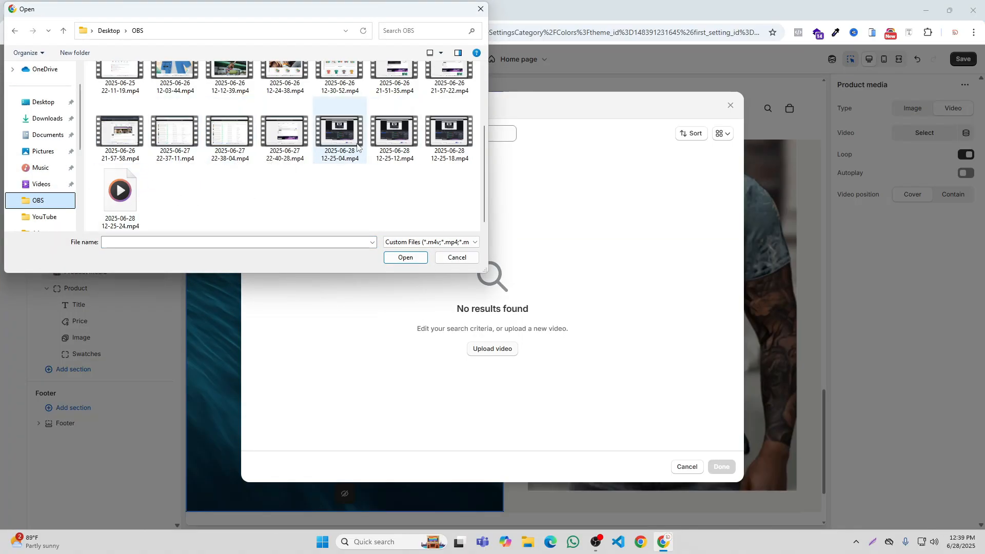
left_click(333, 144)
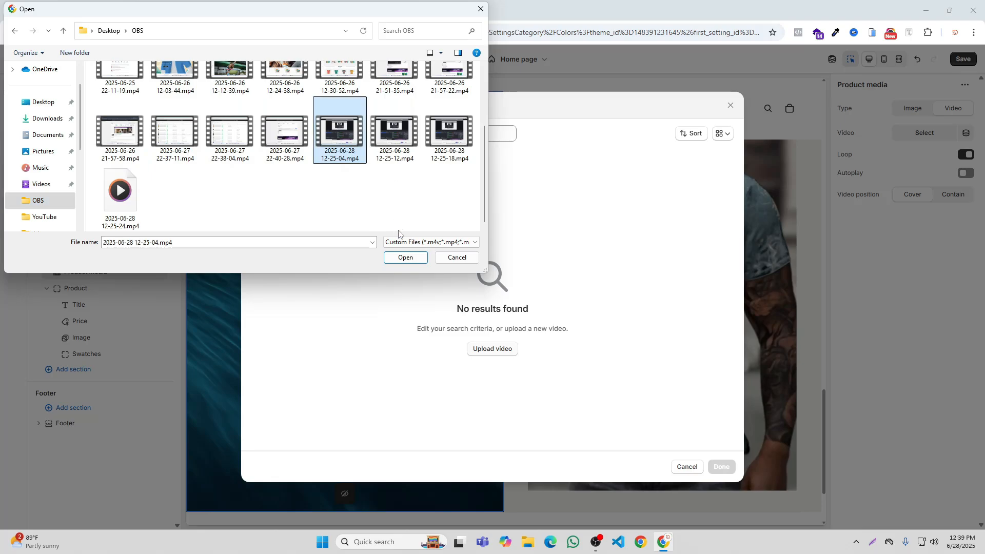
left_click(405, 258)
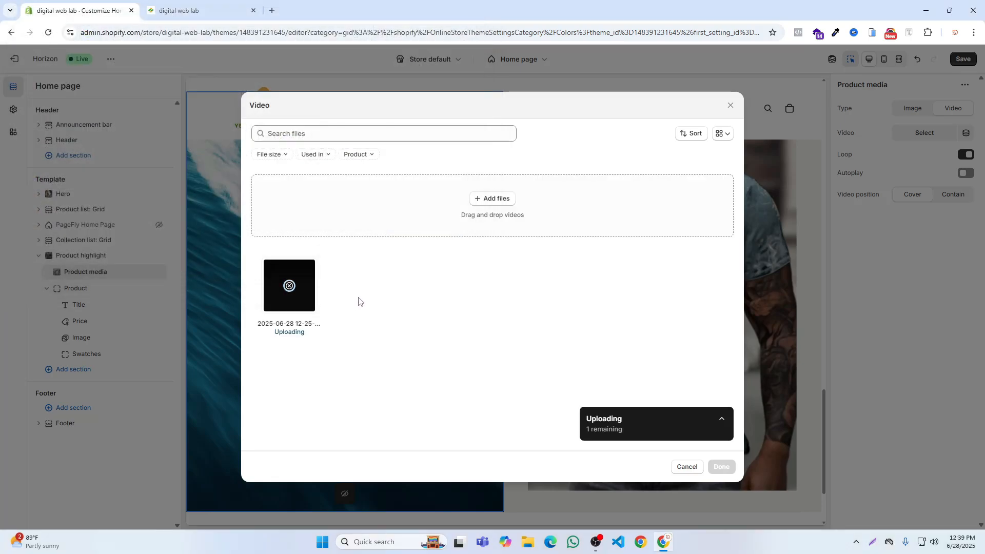
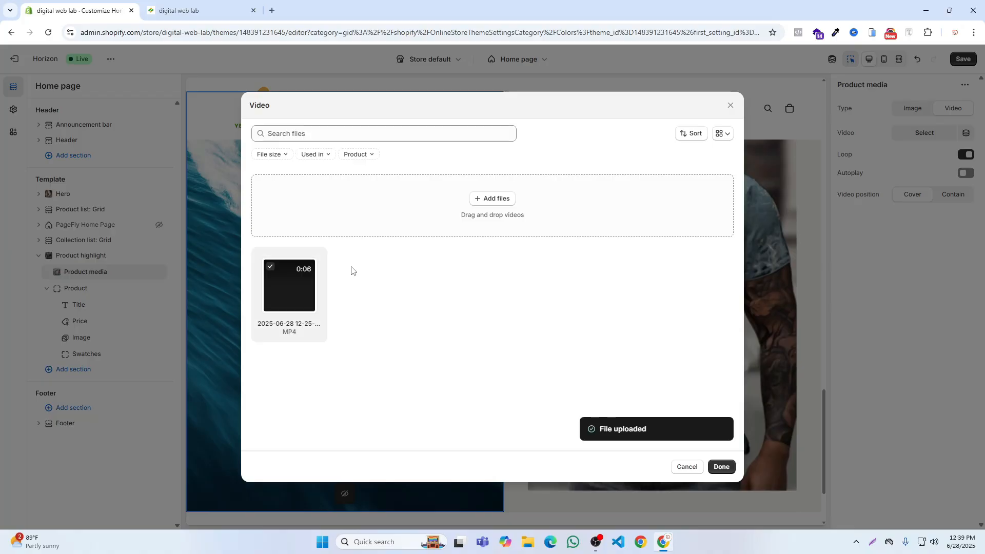
left_click(722, 468)
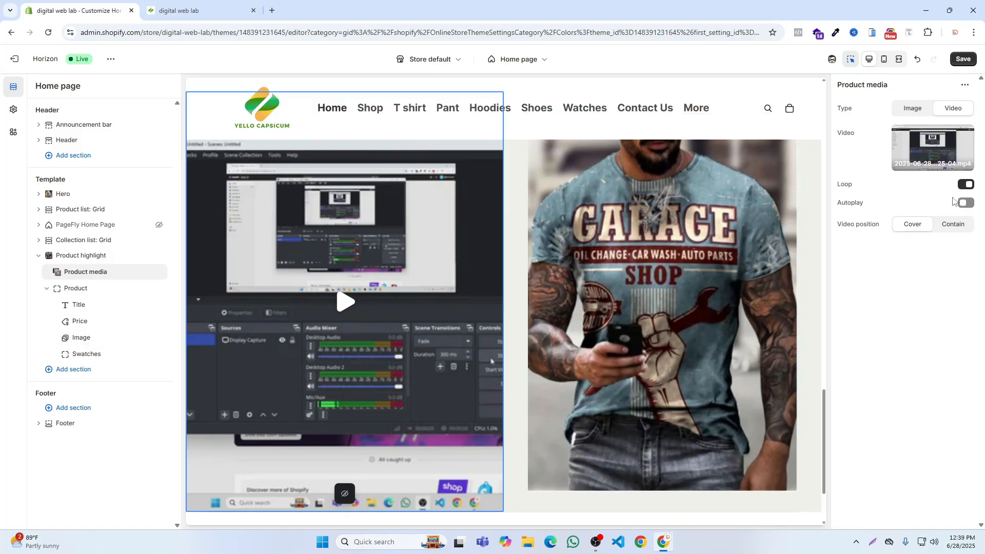
left_click(960, 60)
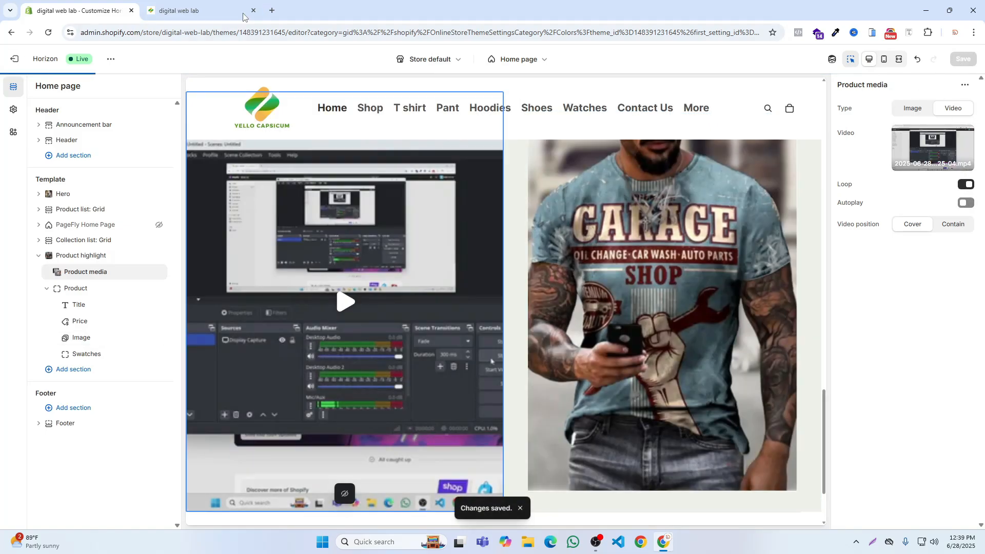
Reload the live storefront and play the video in the product highlight section.
left_click(191, 4)
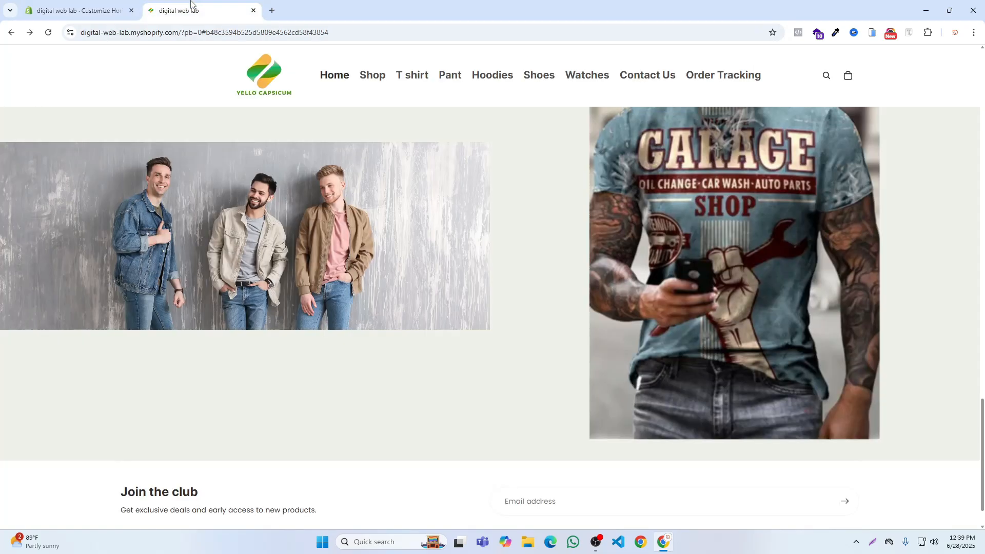
left_click(48, 32)
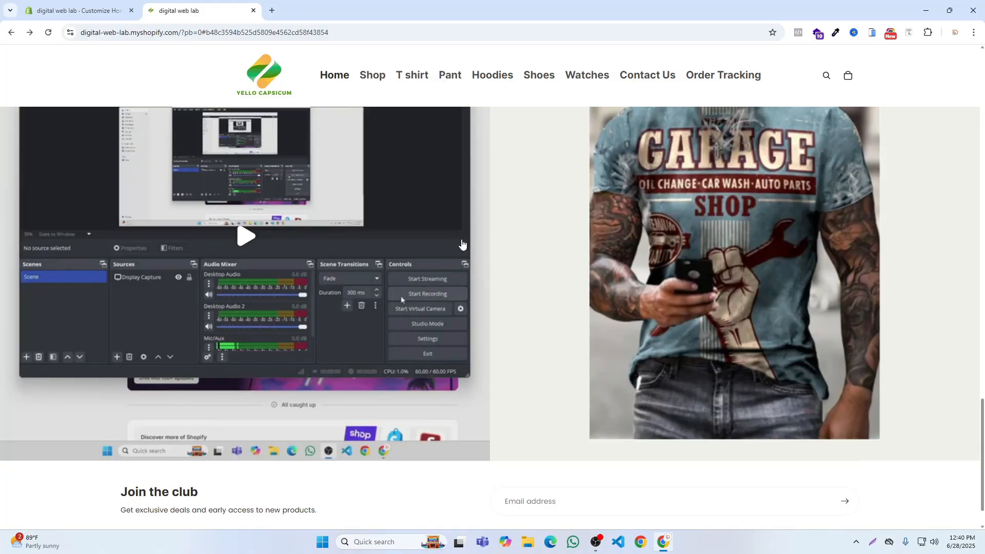
scroll(463, 245, "up", 1)
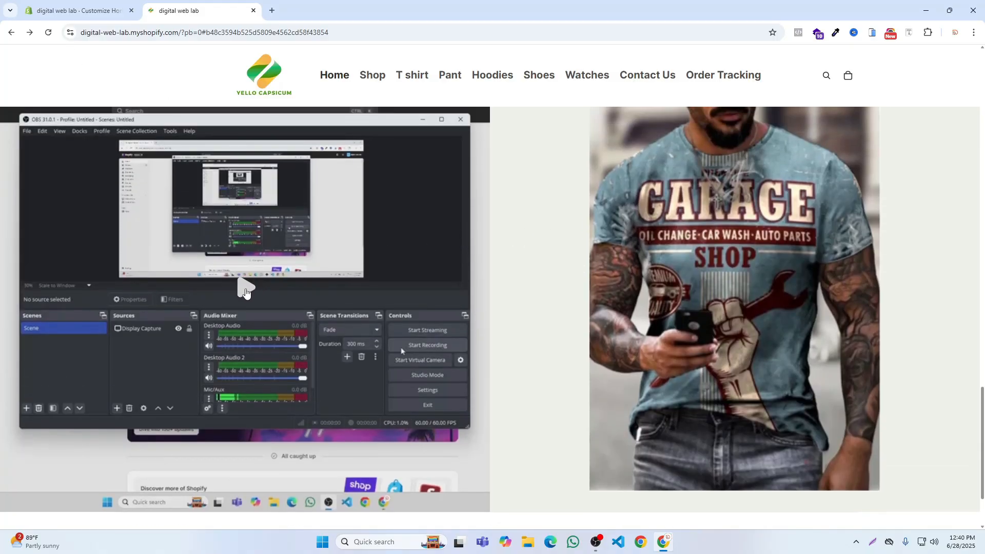
left_click(77, 11)
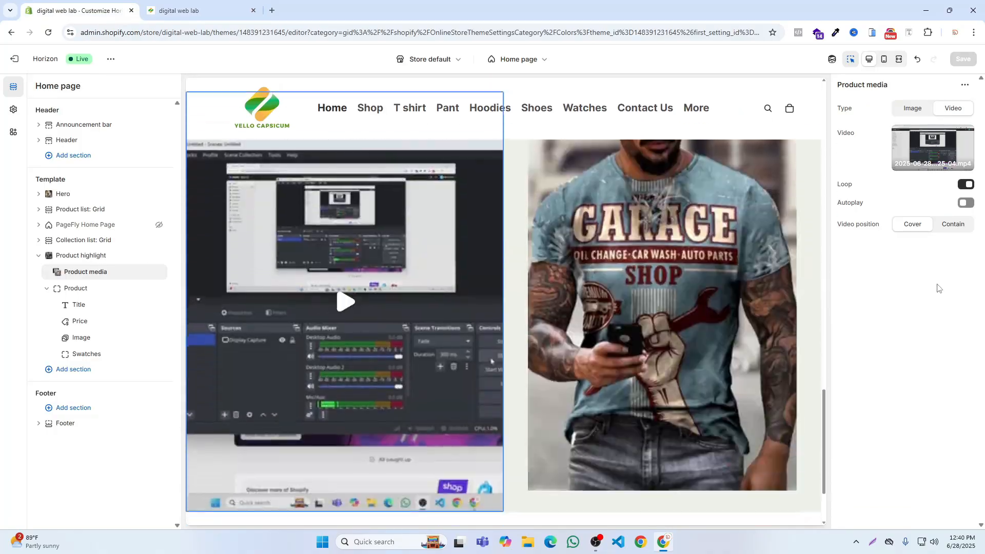
left_click(966, 203)
left_click(175, 10)
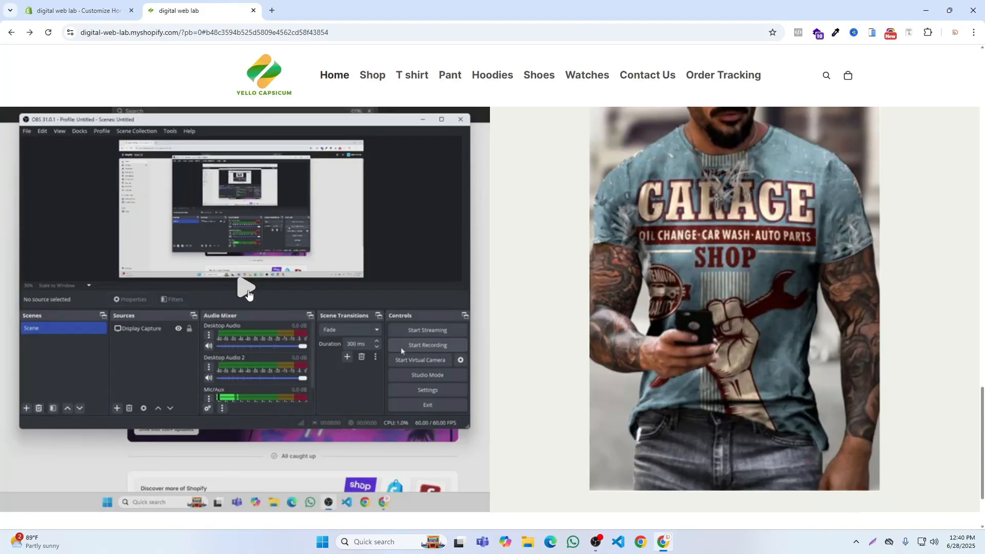
left_click(246, 290)
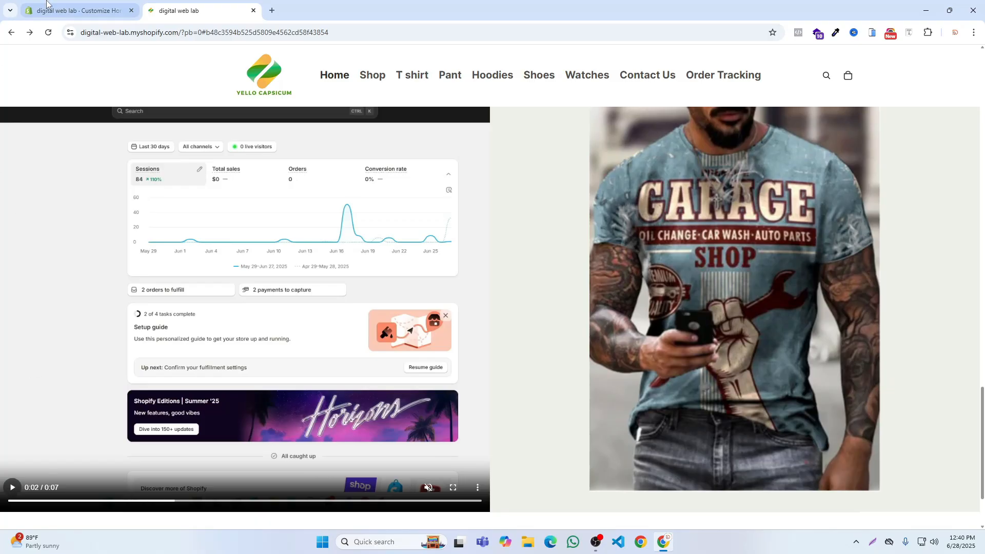
Turn on Autoplay for the Product media video in the customizer and save.
left_click(77, 10)
left_click(965, 202)
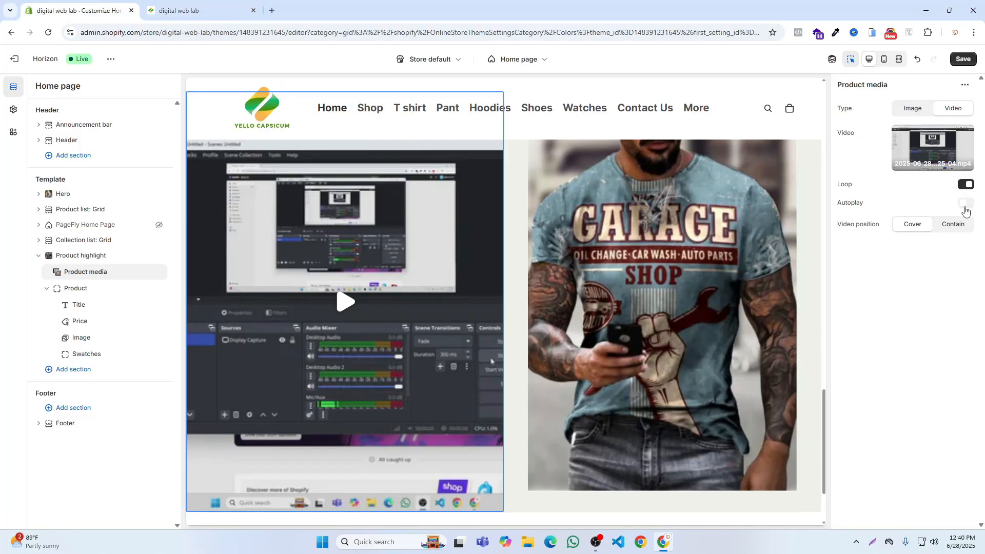
left_click(962, 59)
Check the video's playback on the live storefront and toggle its sound.
left_click(174, 10)
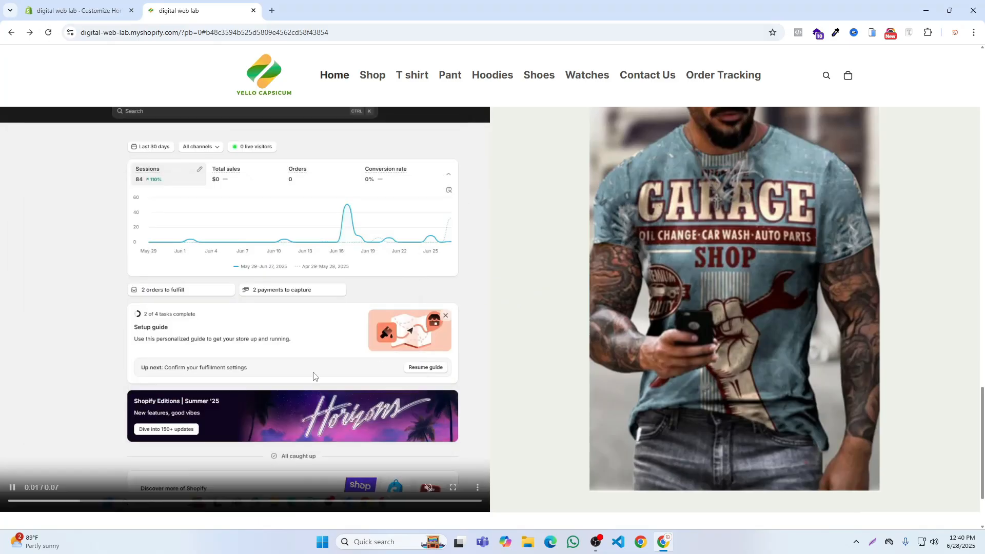
left_click(95, 9)
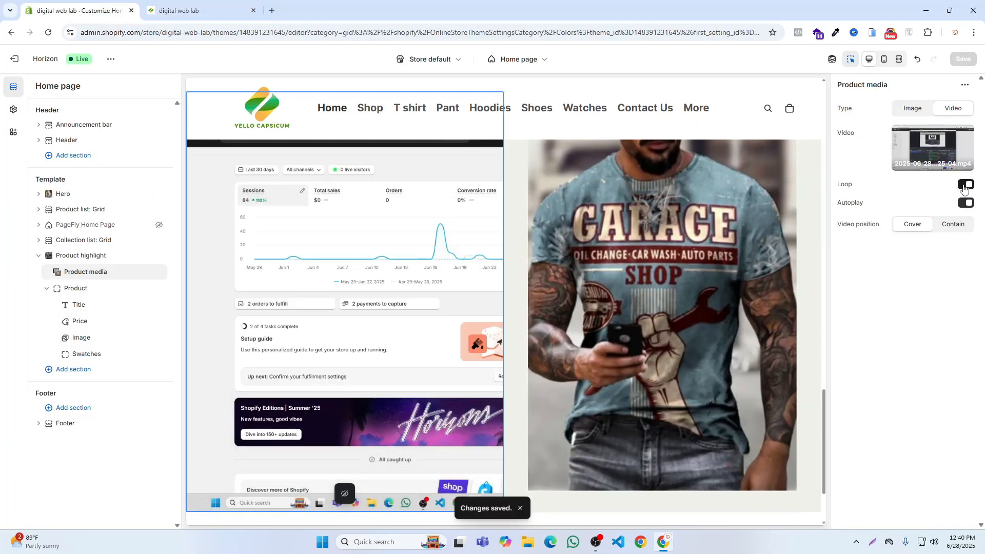
left_click(200, 10)
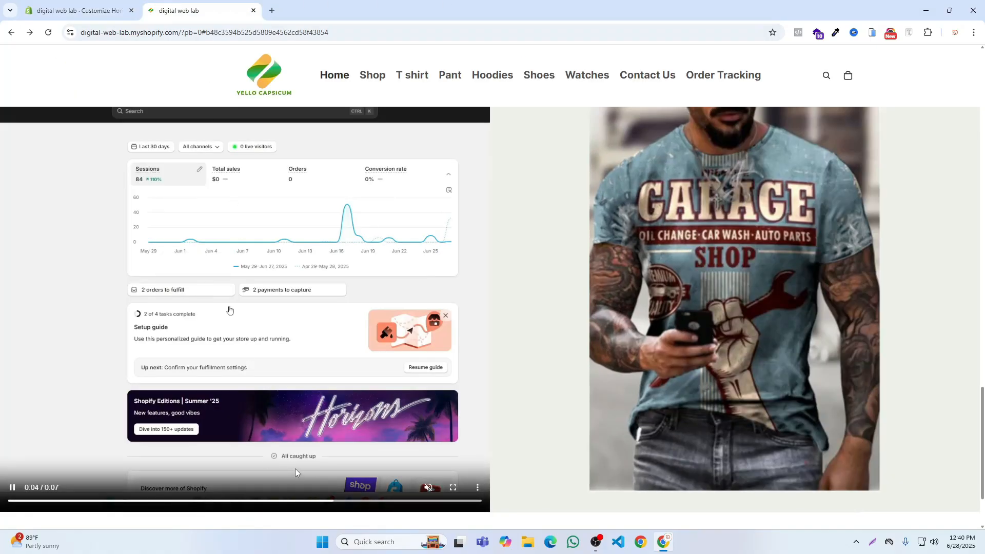
left_click(429, 488)
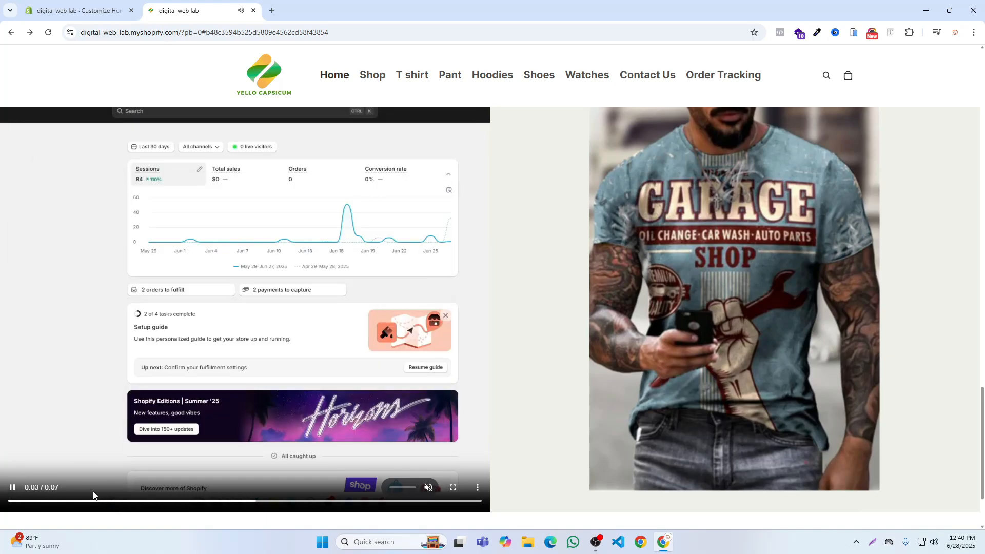
Turn off Loop for the Product media video, save and switch to the live storefront.
left_click(77, 10)
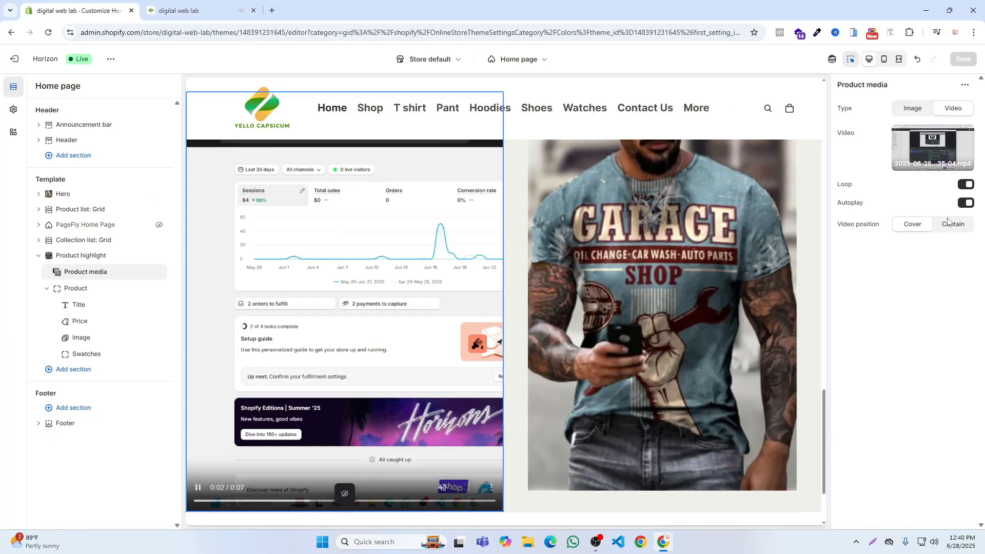
left_click(966, 184)
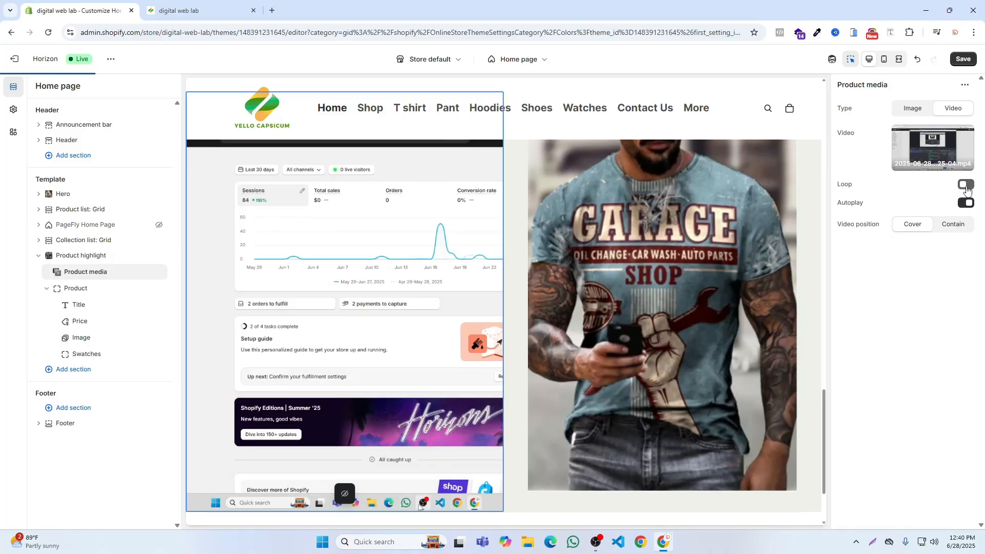
left_click(961, 62)
left_click(167, 10)
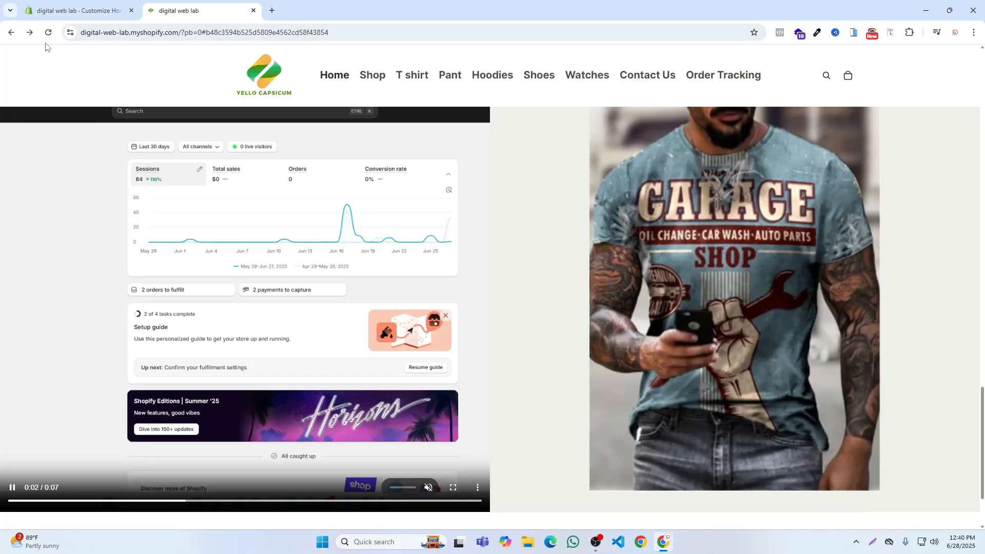
Check the video without looping on the reloaded live storefront, and set the Product media type back to Image in the customizer and save.
left_click(48, 34)
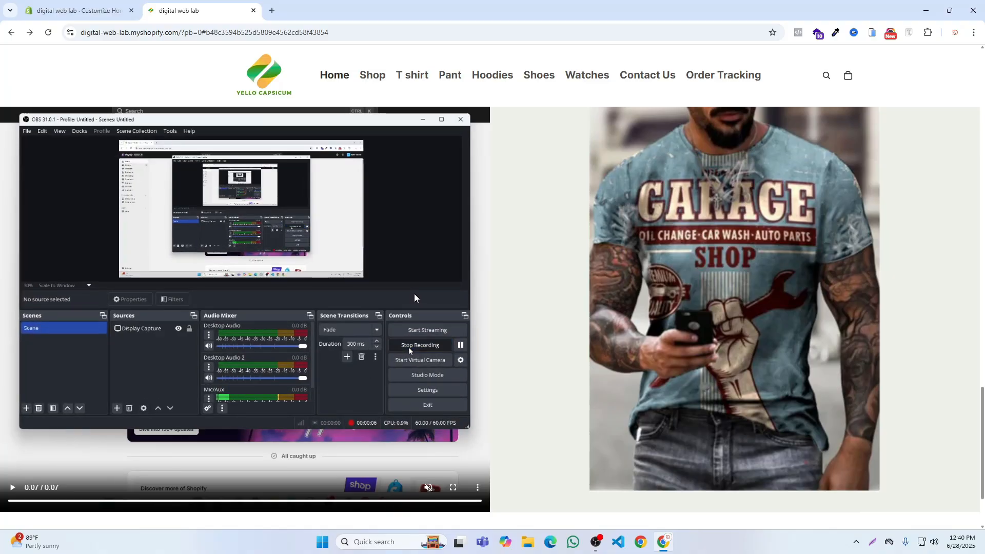
key("ctrl+Tab")
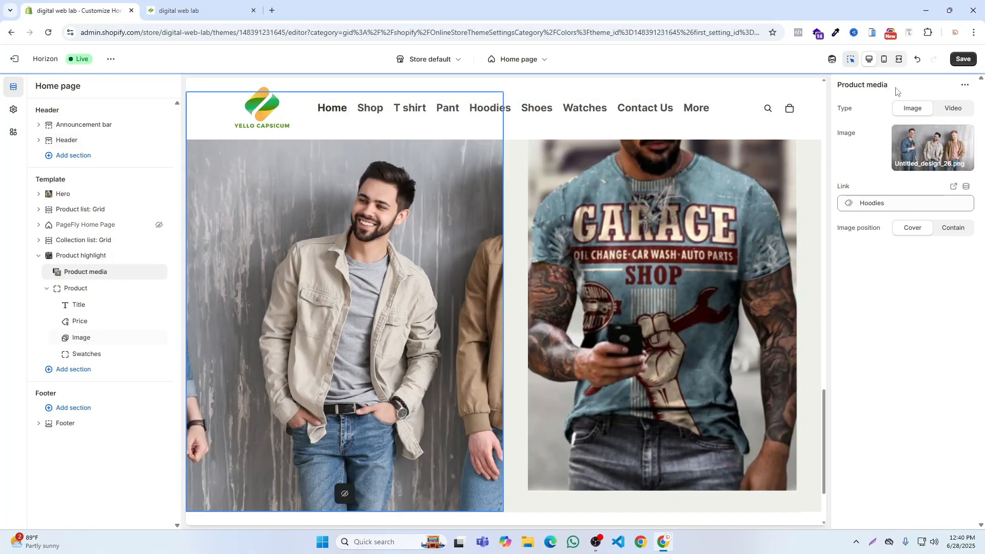
left_click(963, 59)
Open the Title block of the Product highlight section and review its max width options.
left_click(76, 288)
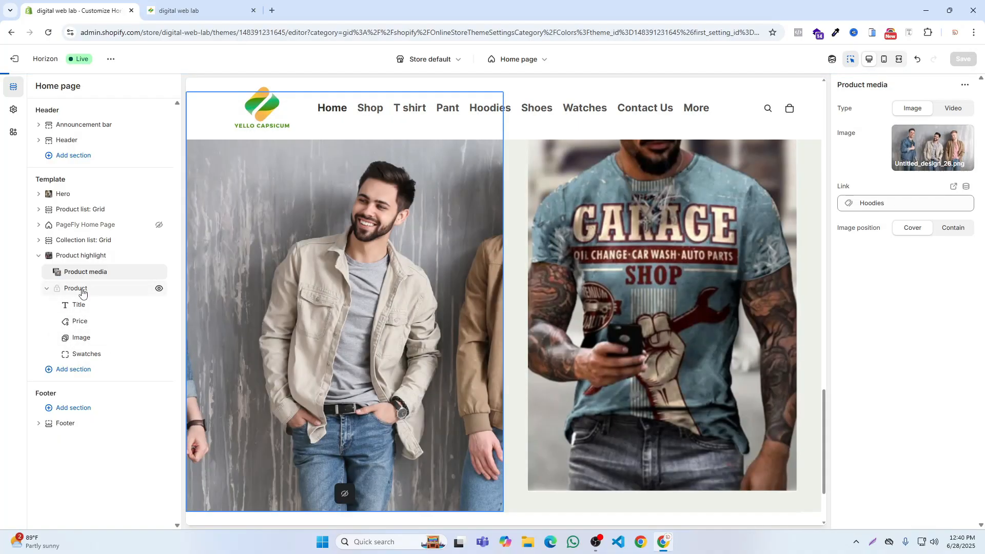
left_click(80, 305)
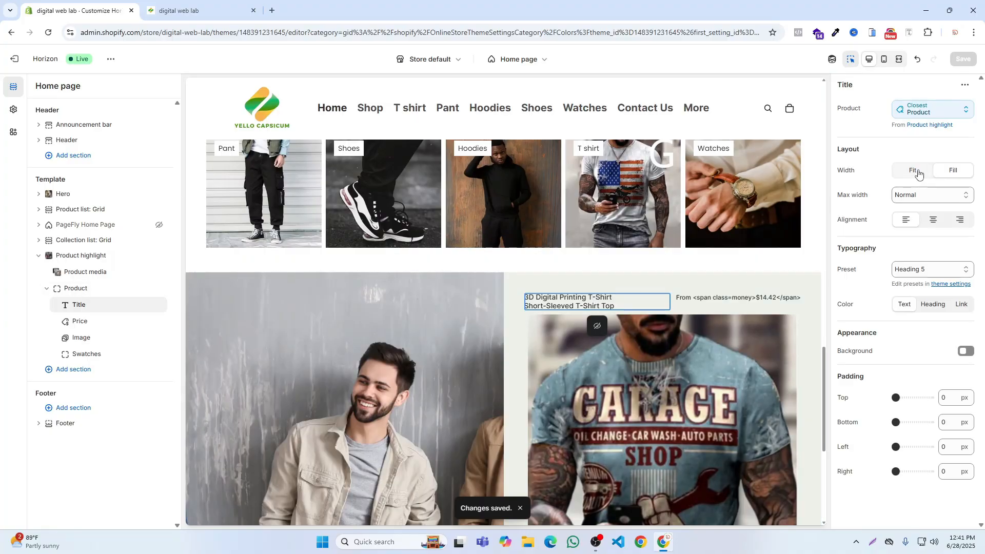
left_click(929, 196)
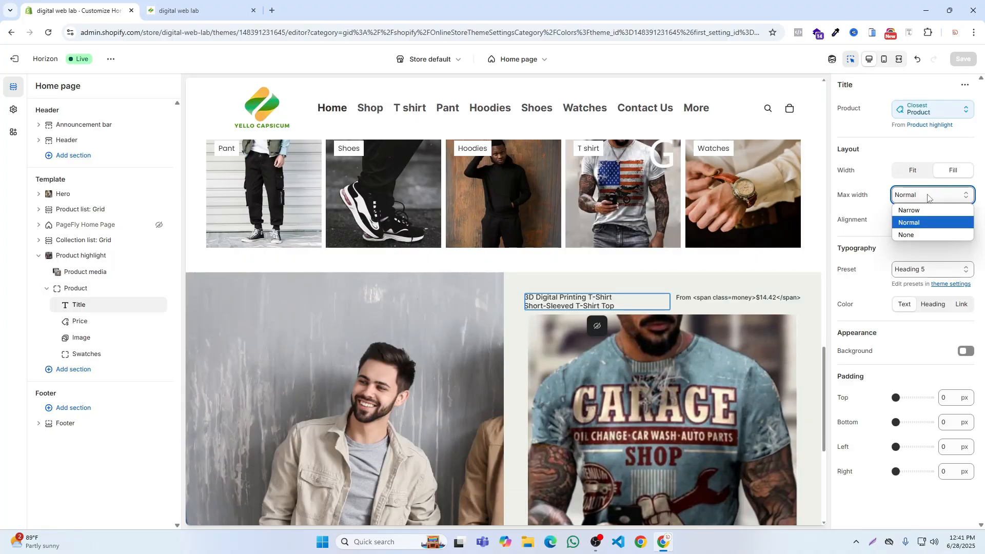
left_click(927, 197)
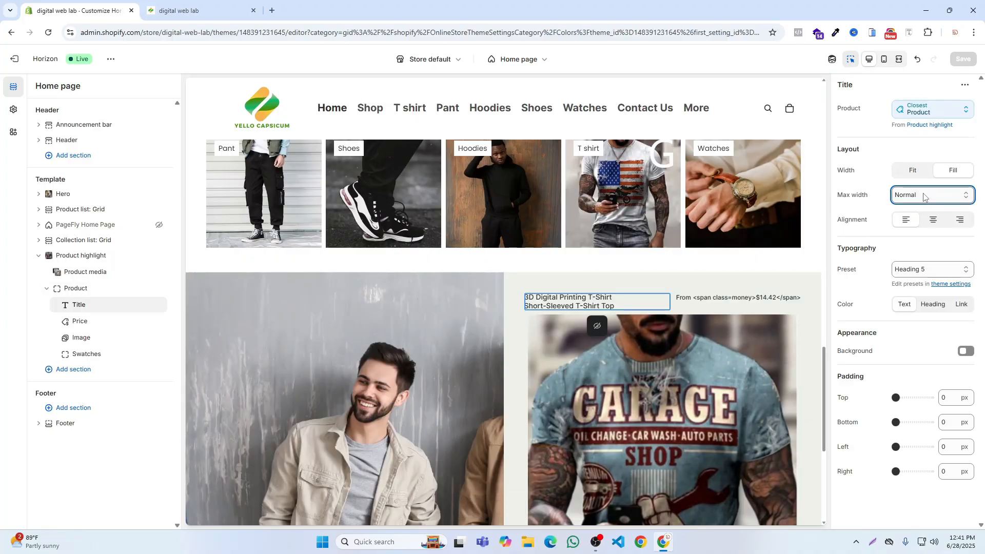
left_click(922, 196)
left_click(922, 196)
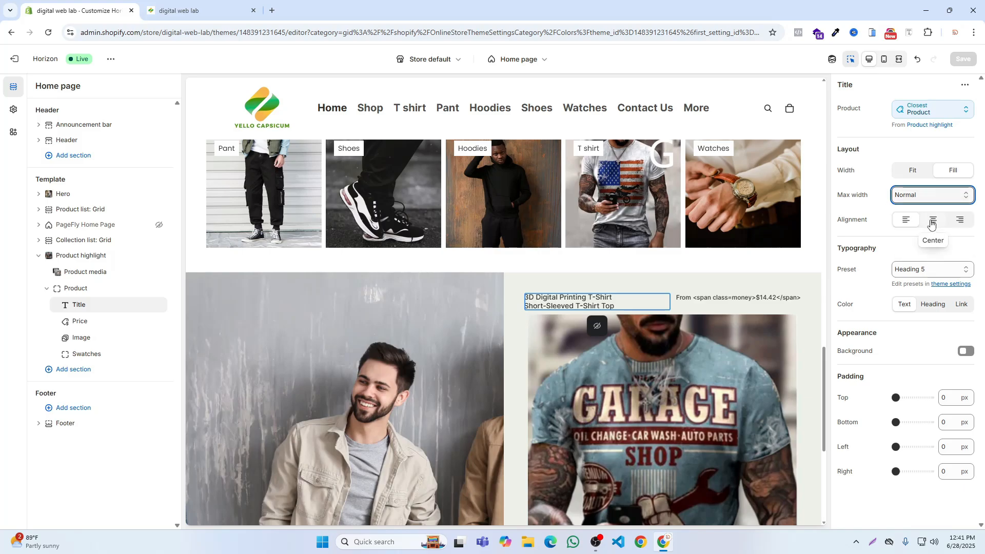
Try center alignment on the product title, set its typography preset to Heading 3 and return it to left alignment.
left_click(932, 222)
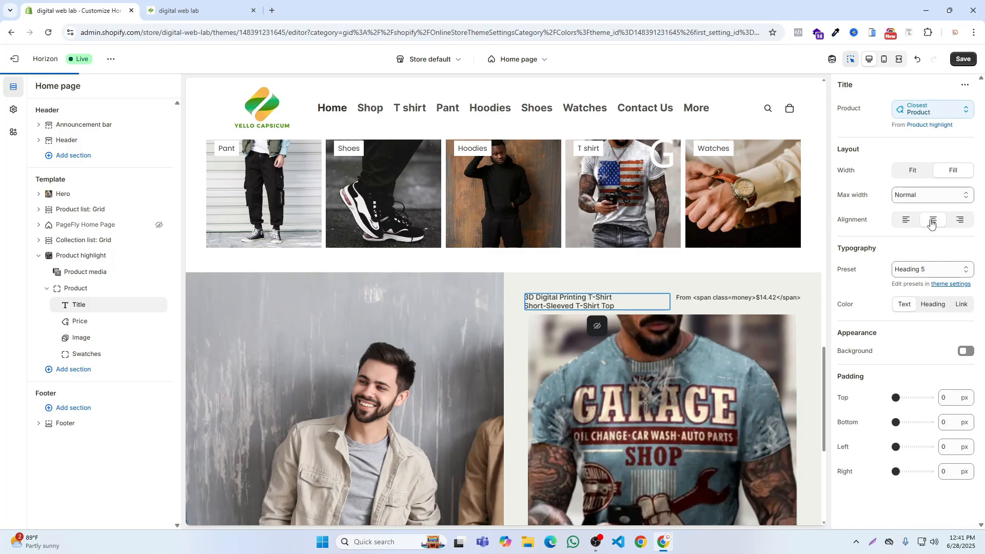
left_click(932, 268)
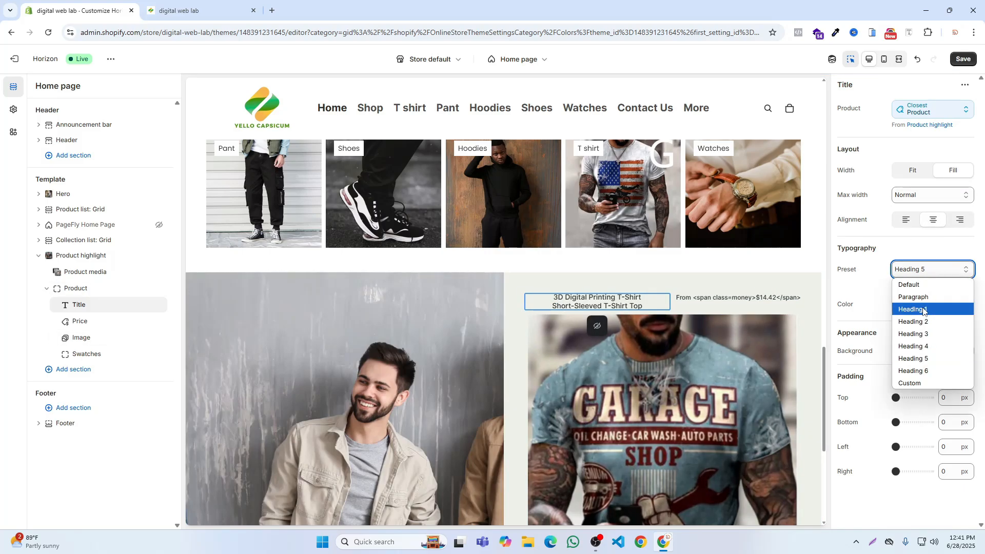
left_click(922, 334)
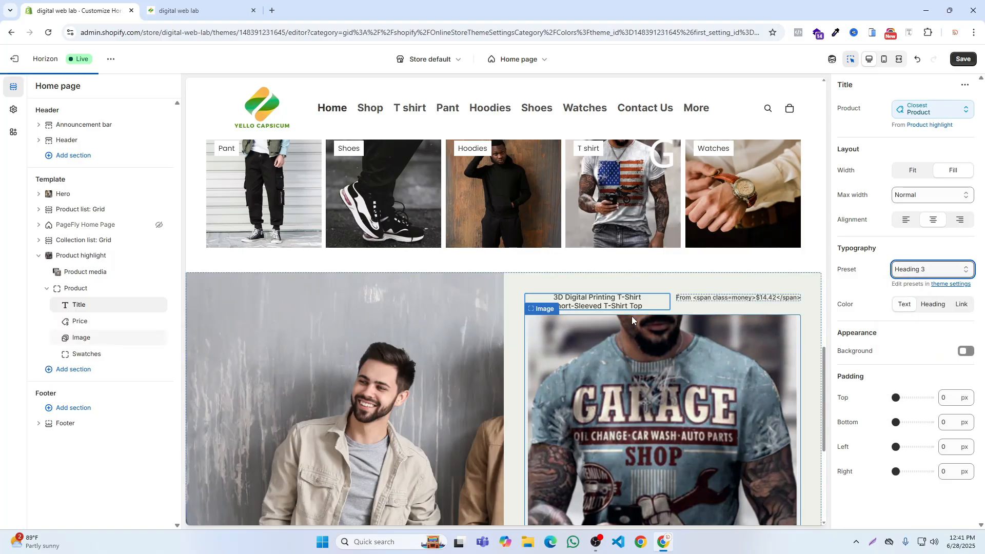
left_click(906, 220)
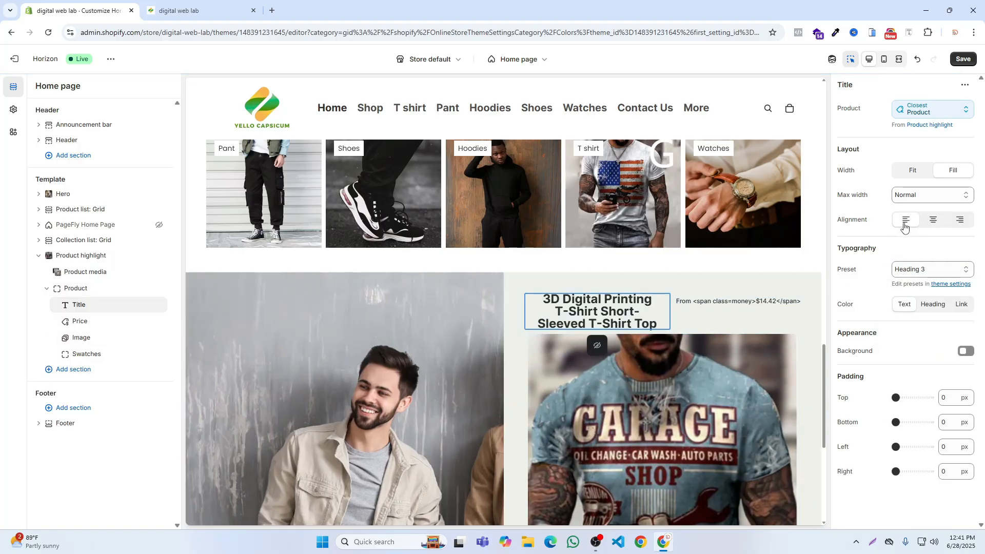
Try the Heading color and a #B10000CF background on the product title, and revert to the Text color without background.
left_click(933, 306)
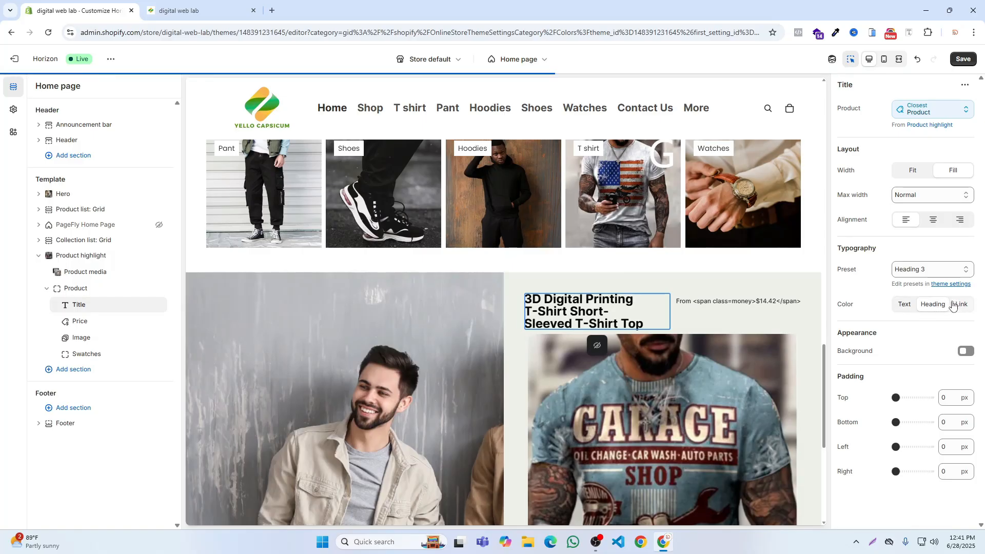
left_click(906, 305)
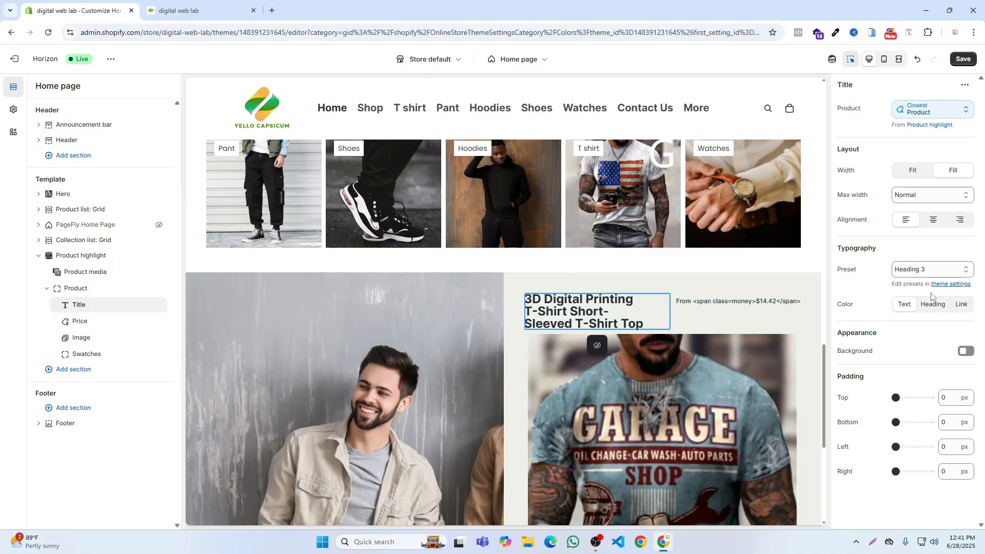
left_click(965, 352)
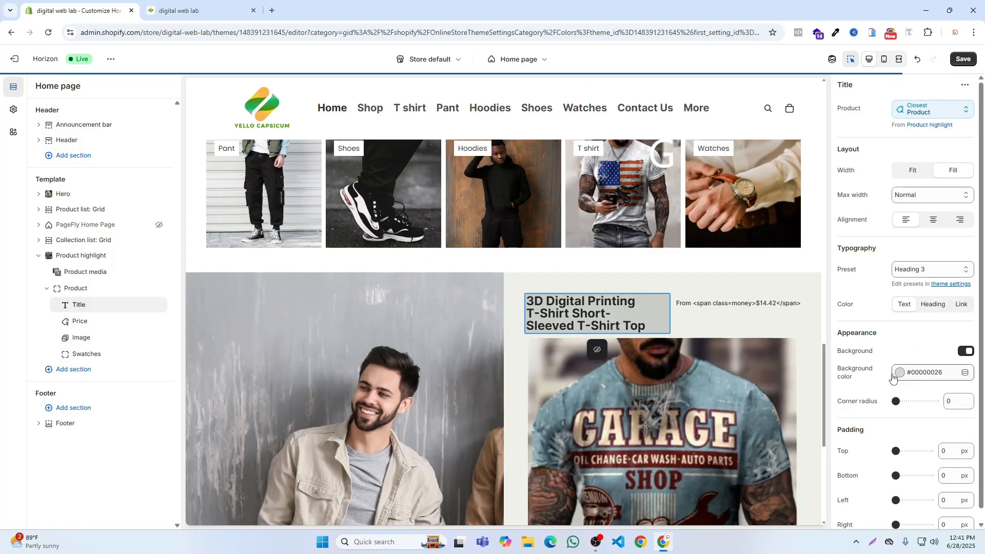
left_click(899, 375)
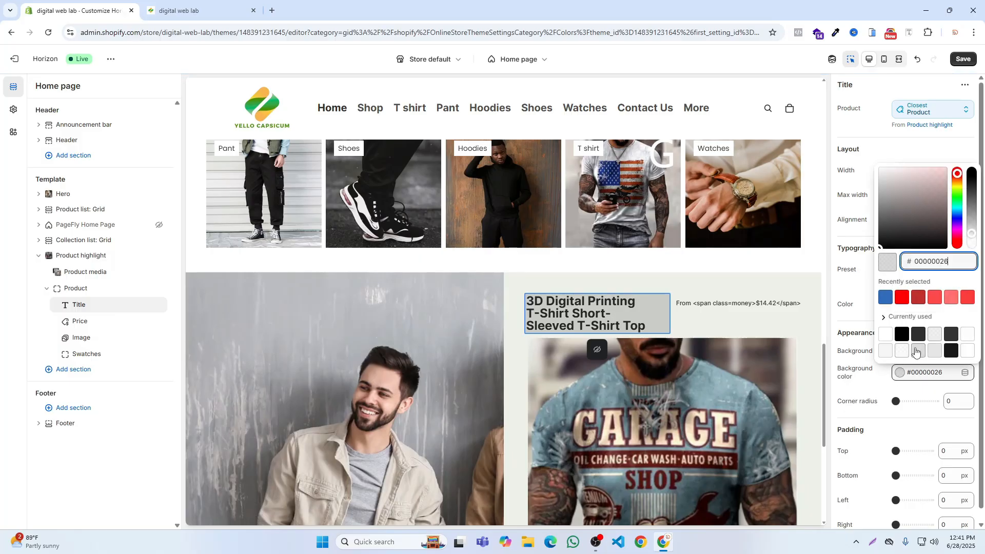
left_click(918, 297)
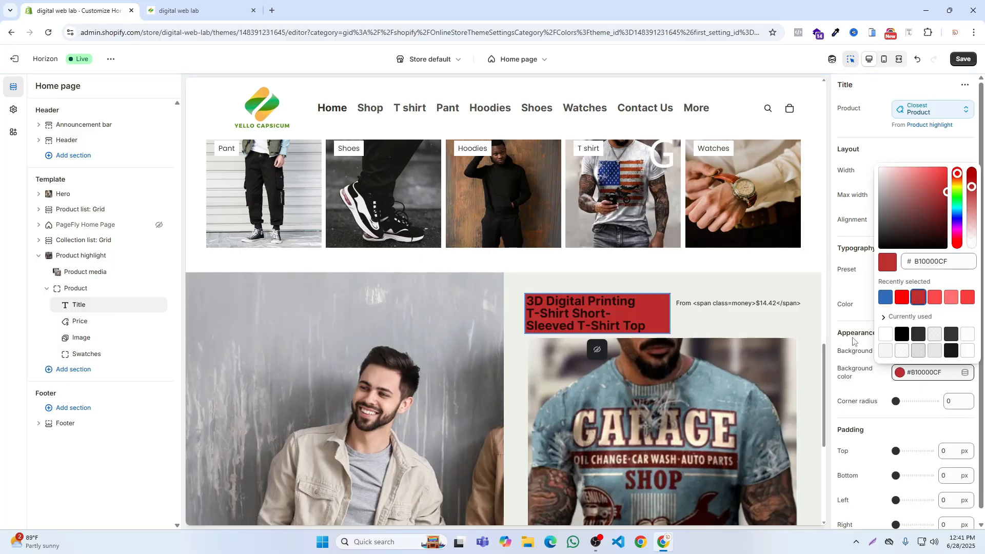
left_click(872, 334)
left_click(968, 352)
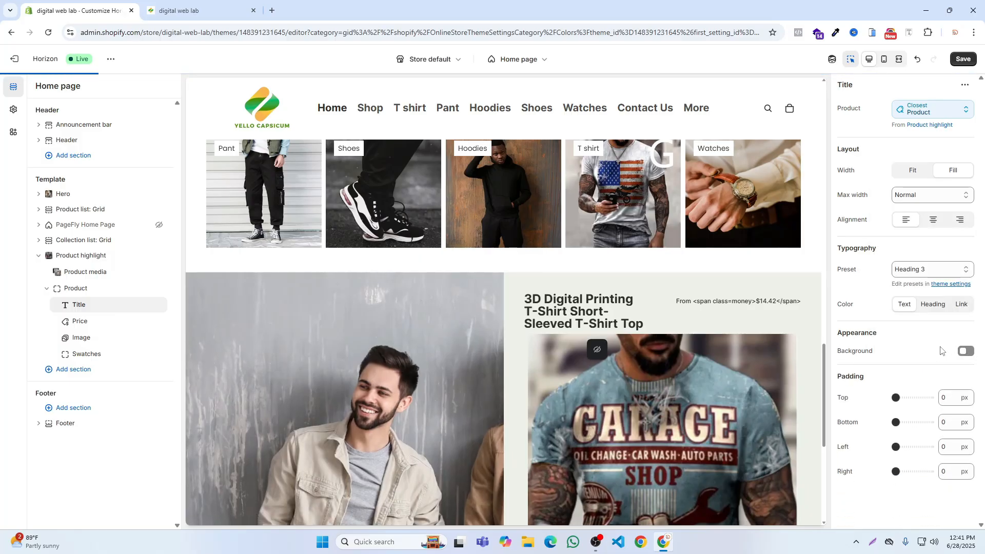
Try a top padding of 46 px on the product title and reset it to 0.
left_click_drag(896, 397, 912, 397)
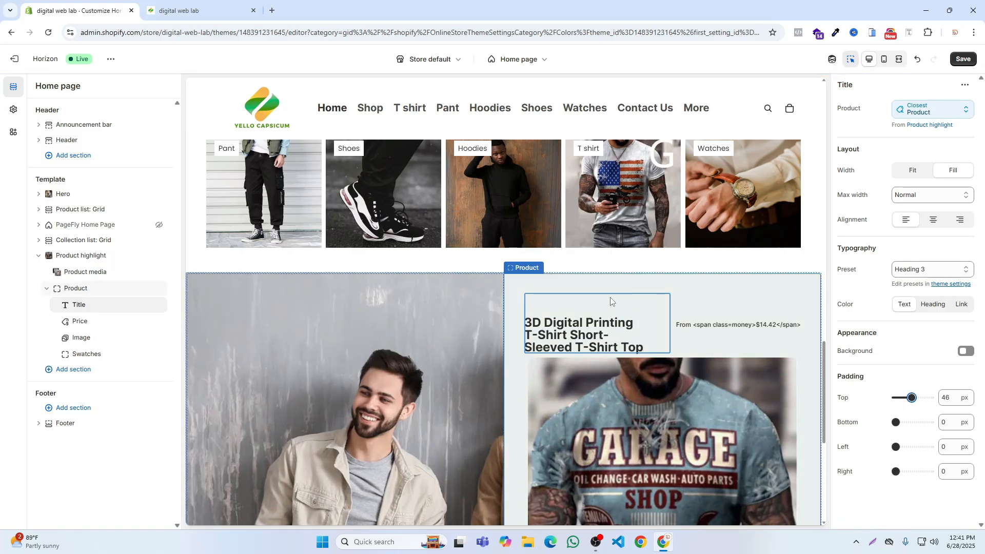
left_click_drag(908, 398, 867, 406)
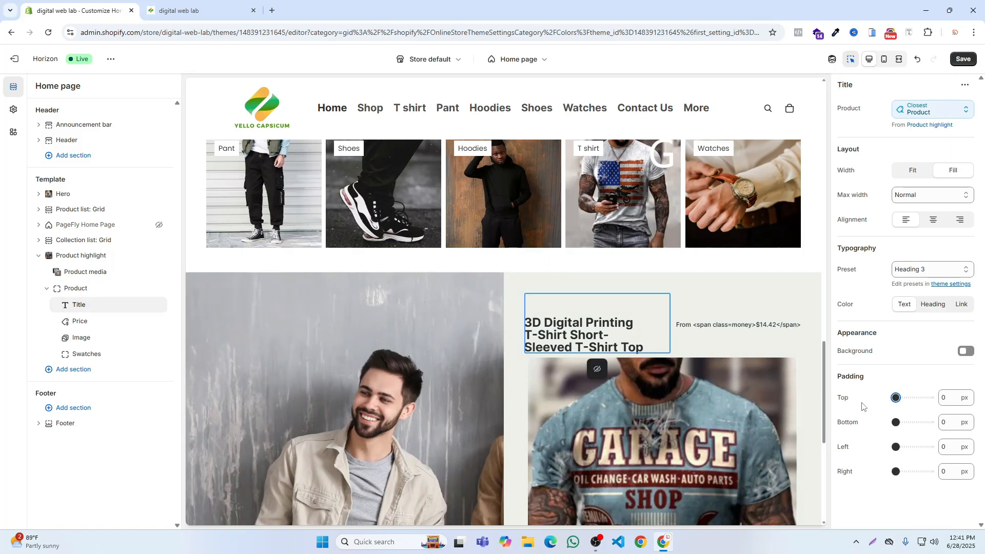
scroll(758, 390, "down", 5)
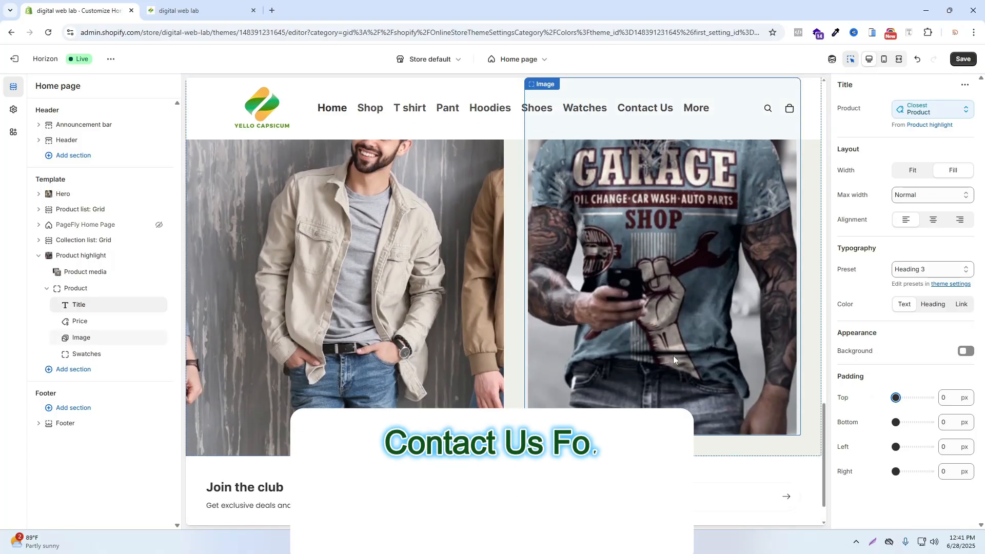
Turn off Show sale price first for the Price block of the Product highlight section and save.
left_click(93, 322)
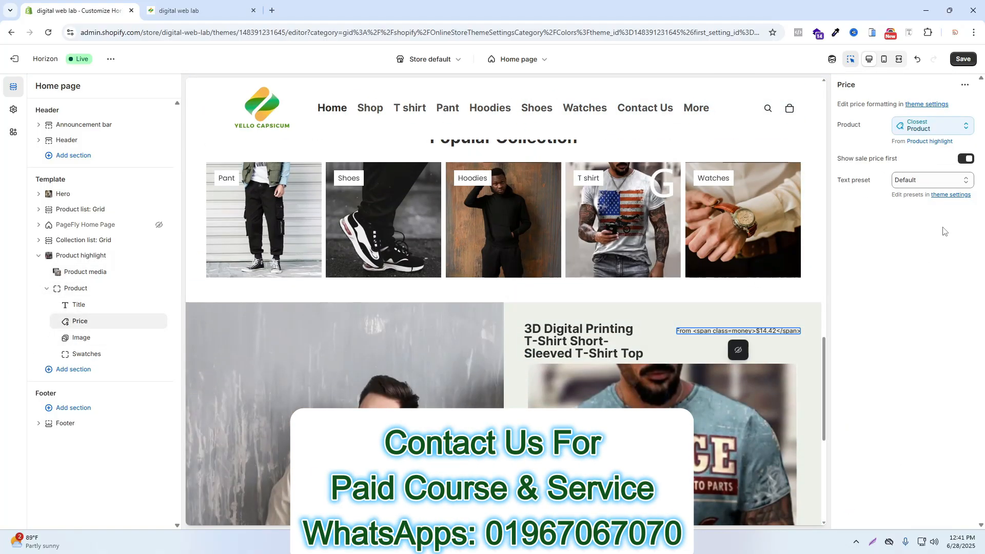
left_click(930, 181)
left_click(930, 186)
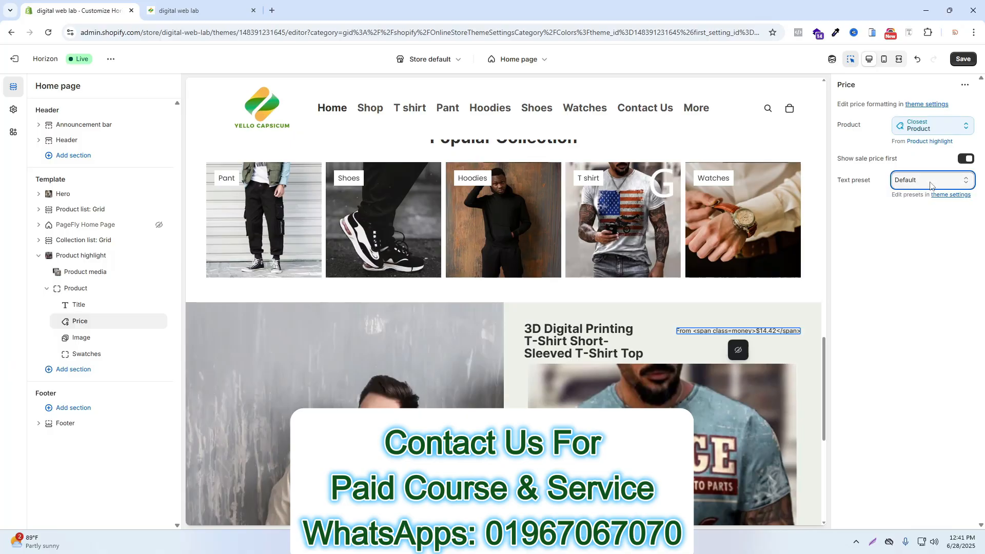
left_click(964, 160)
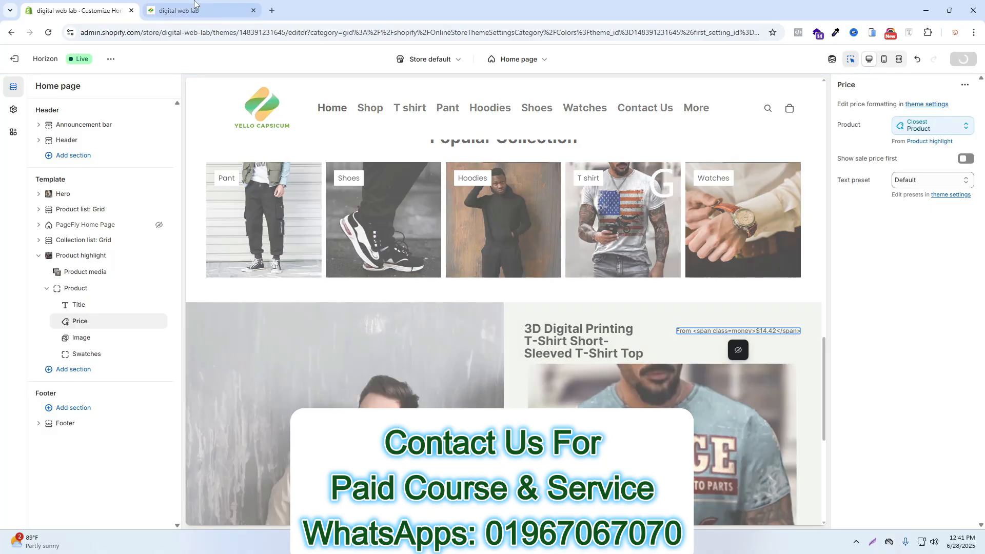
Reload the live storefront and check the price order and title in the product highlight section.
left_click(179, 10)
scroll(408, 347, "up", 4)
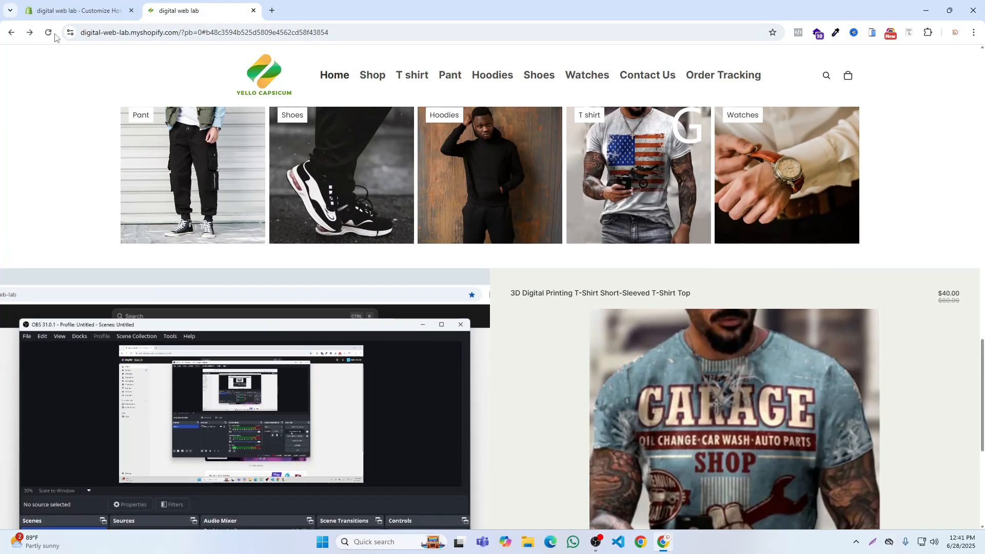
key("F5")
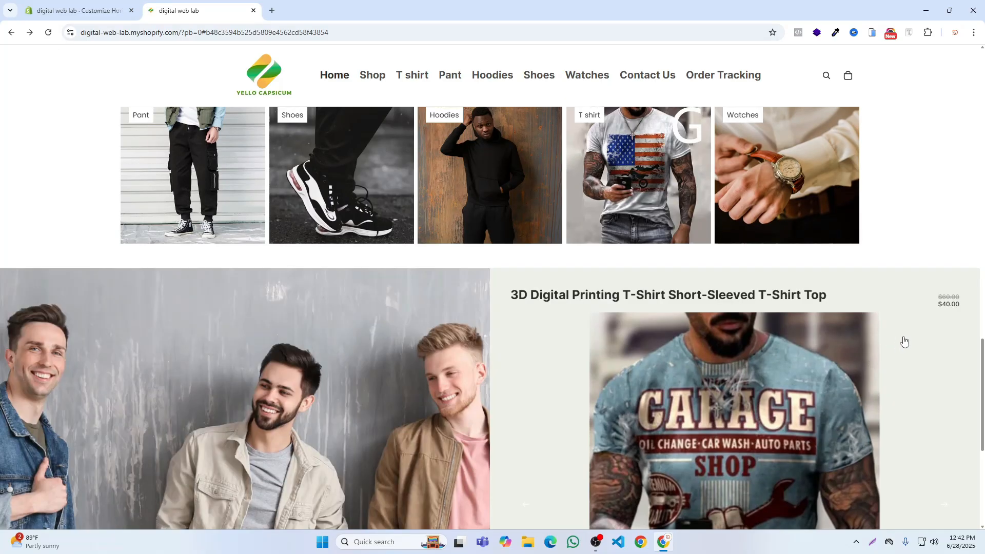
Turn Show sale price first back on for the Price block, set its text preset to Heading 3 and save.
key("ctrl+Tab")
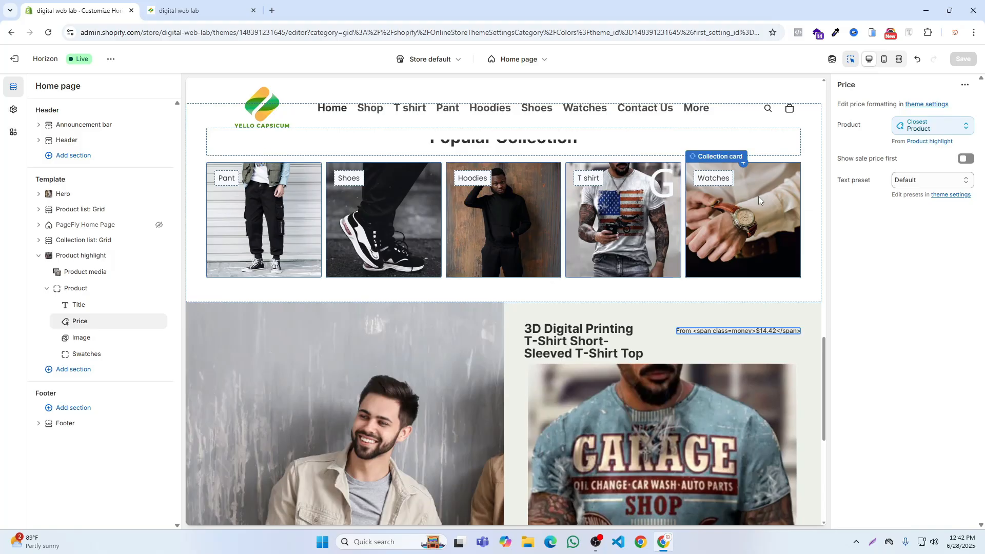
left_click(966, 161)
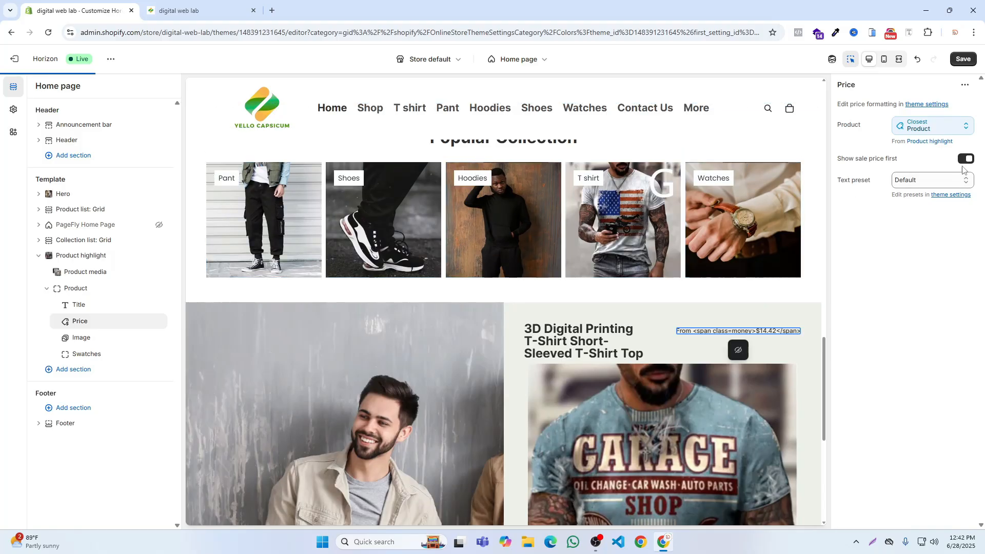
left_click(929, 184)
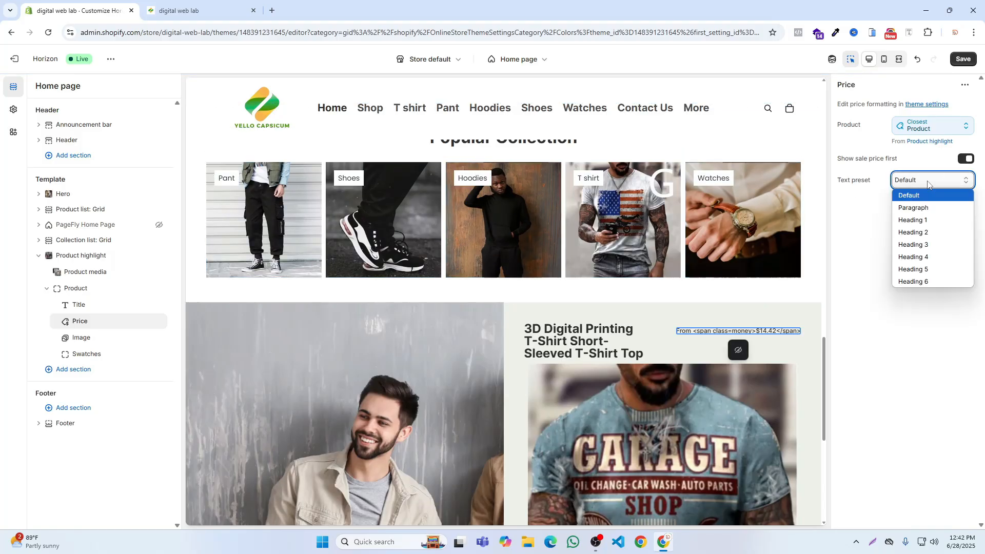
left_click(924, 246)
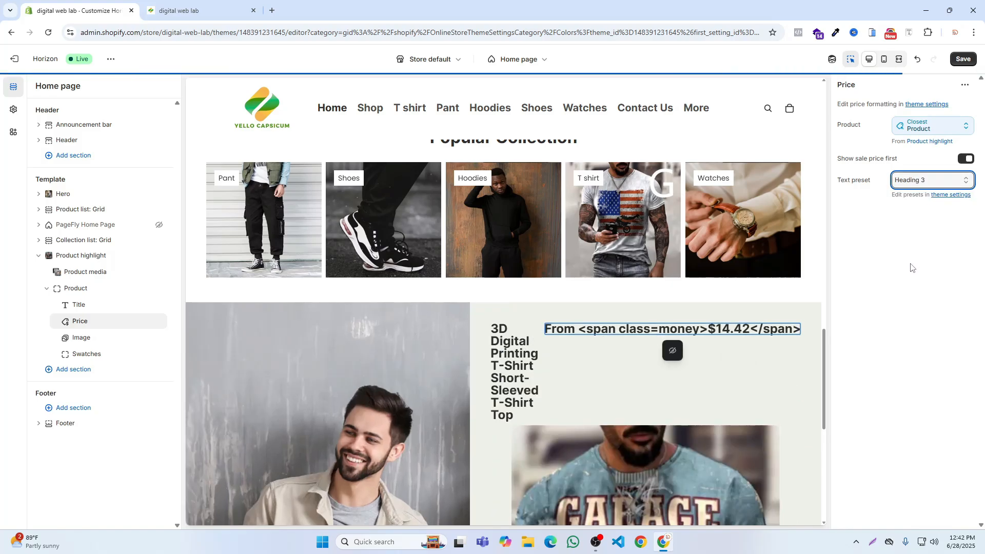
left_click(965, 59)
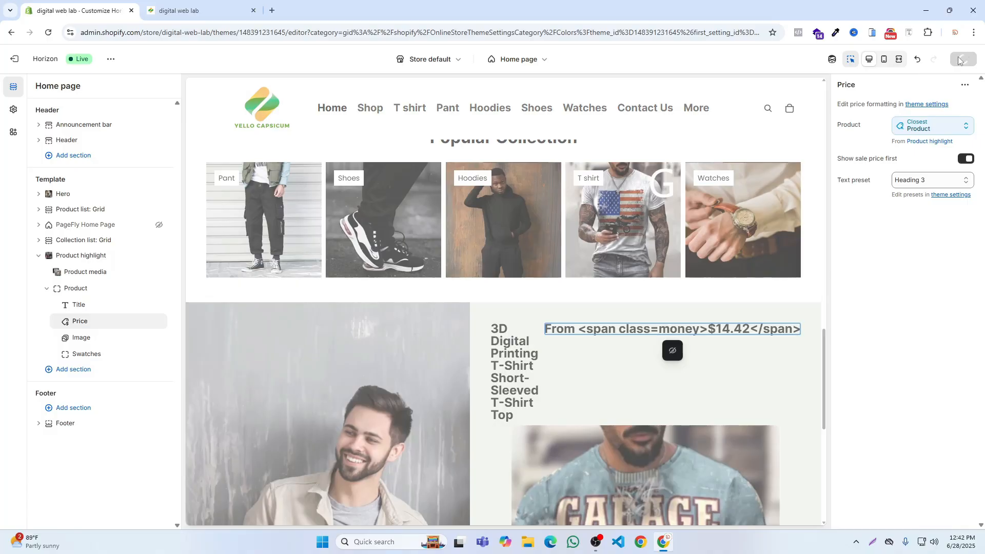
Reload the live storefront and check the price's text size in the product highlight section.
left_click(191, 12)
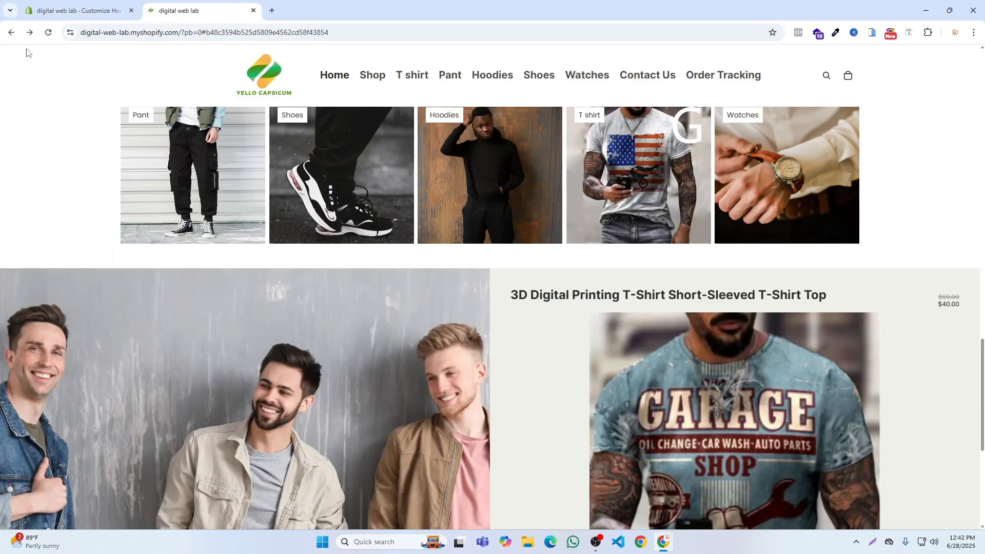
left_click(51, 33)
scroll(931, 305, "down", 2)
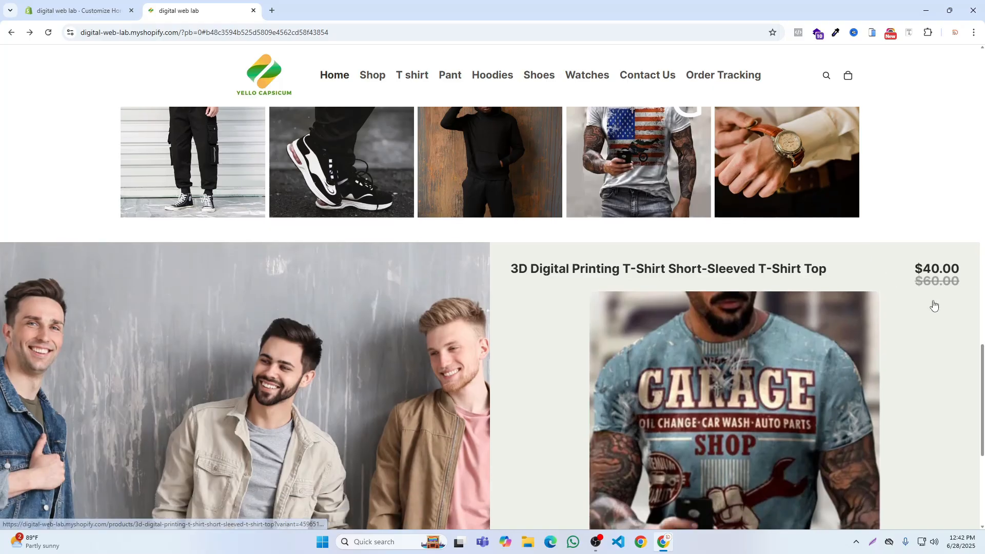
Set the aspect ratio of the Product highlight's Image block to Square in the customizer.
left_click(77, 10)
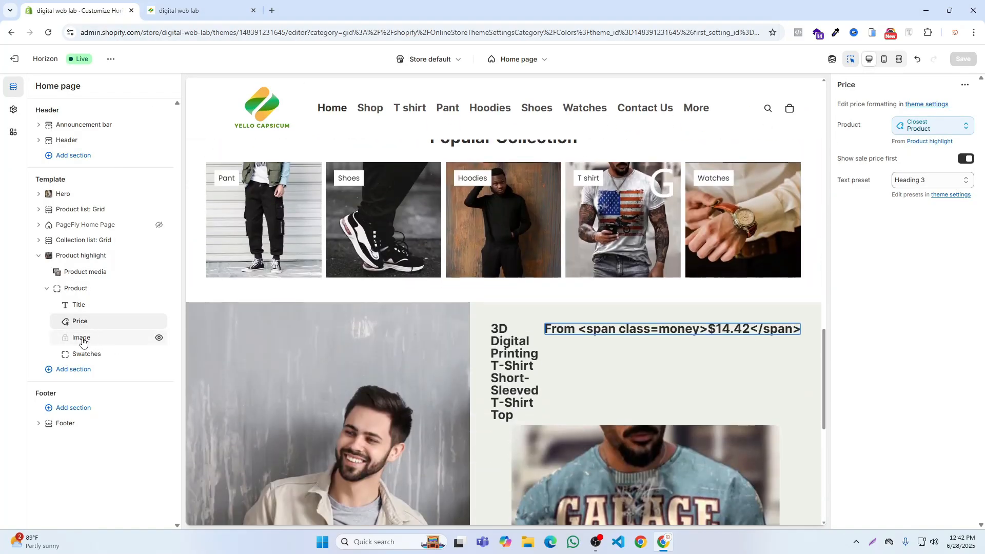
left_click(81, 338)
left_click(923, 146)
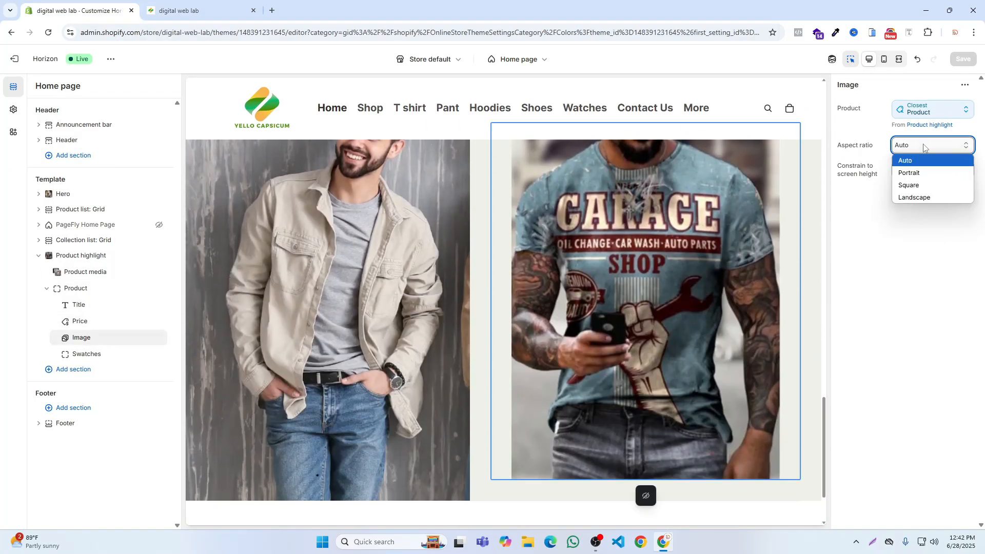
left_click(920, 186)
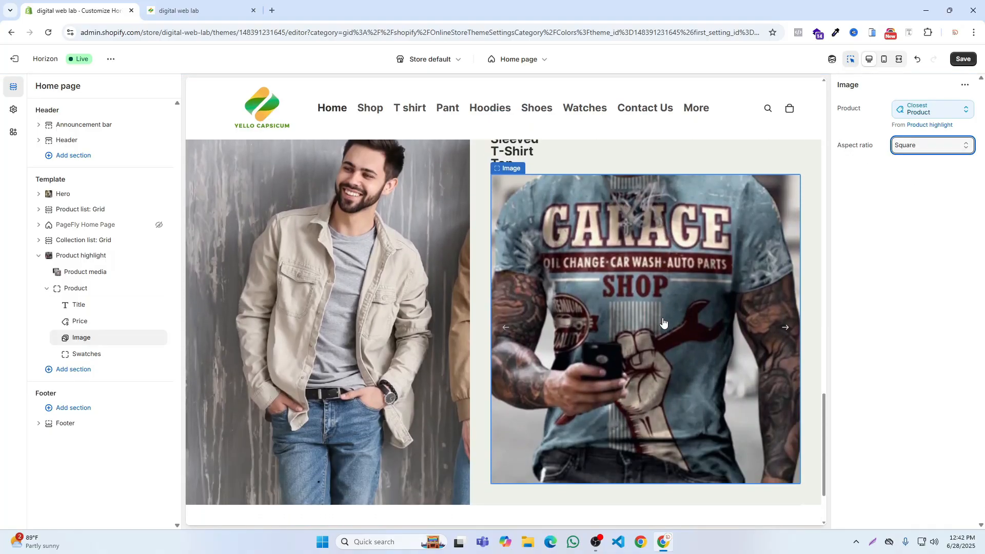
Try the Portrait and Landscape aspect ratios on the Product highlight's Image block and settle on Auto.
left_click(911, 150)
left_click(908, 173)
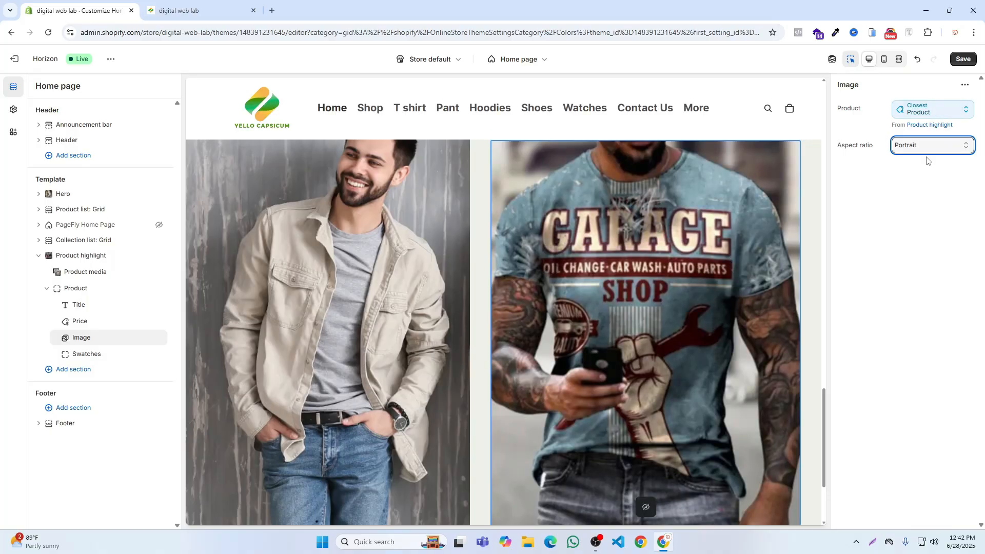
left_click(927, 148)
left_click(918, 199)
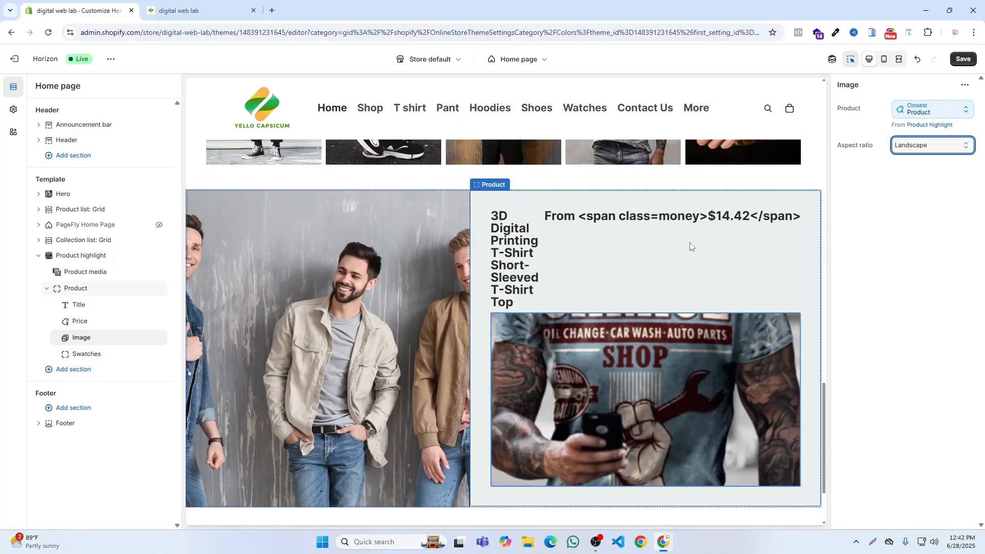
left_click(911, 148)
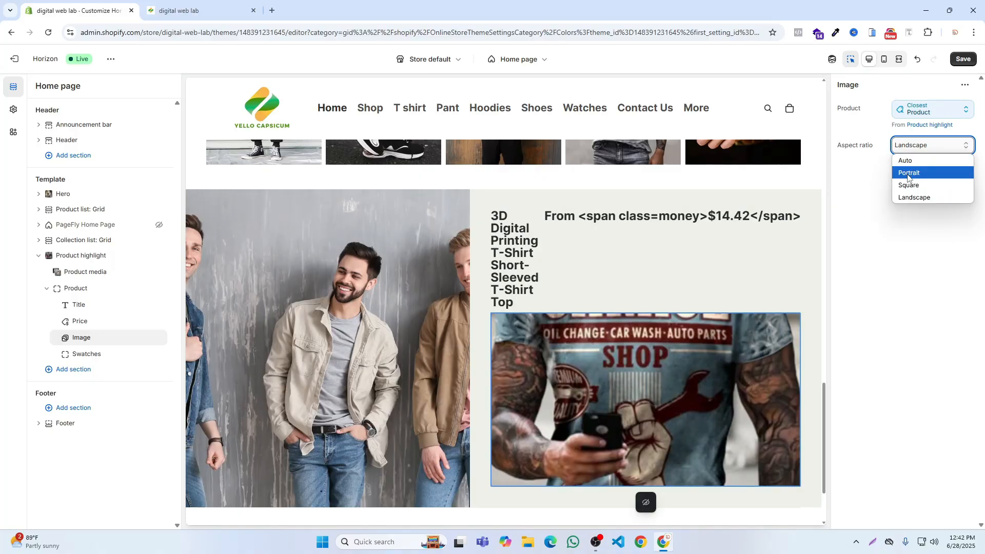
left_click(905, 160)
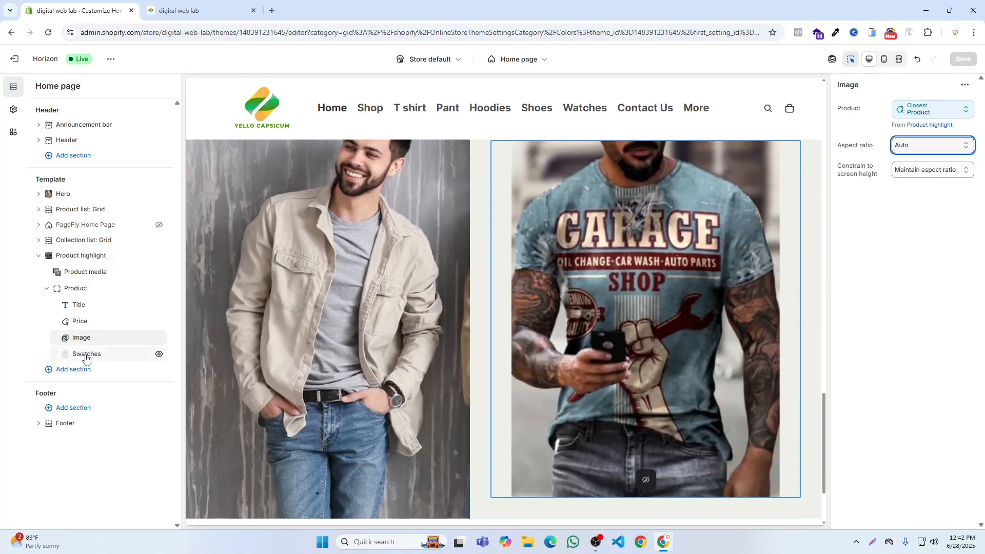
Set both the alignment and mobile alignment of the Product highlight's Swatches block to Center and save.
left_click(85, 354)
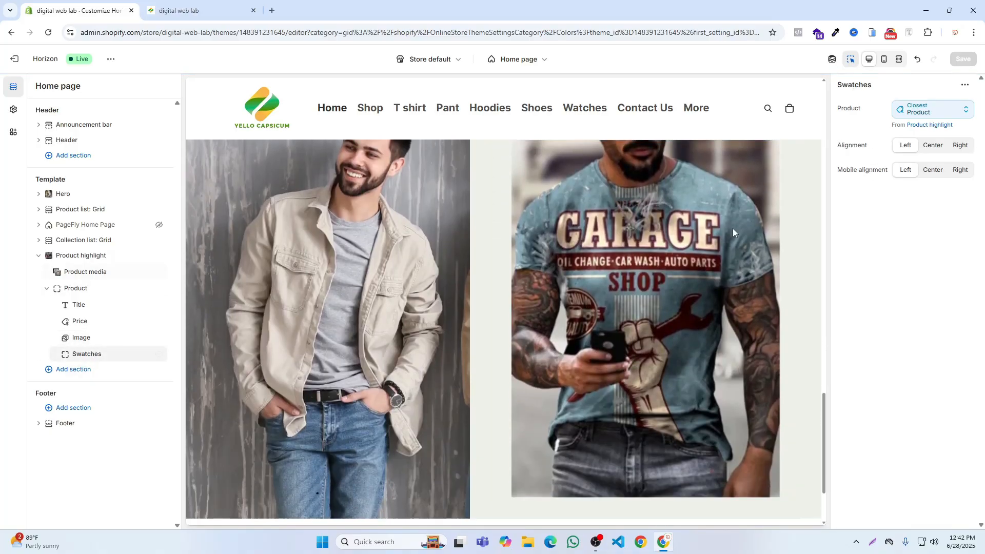
left_click(931, 147)
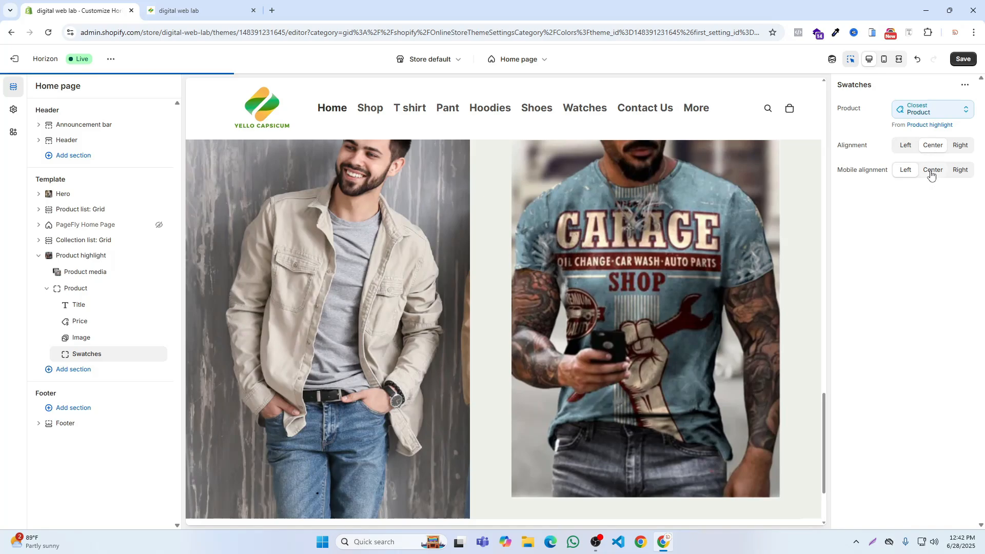
left_click(932, 171)
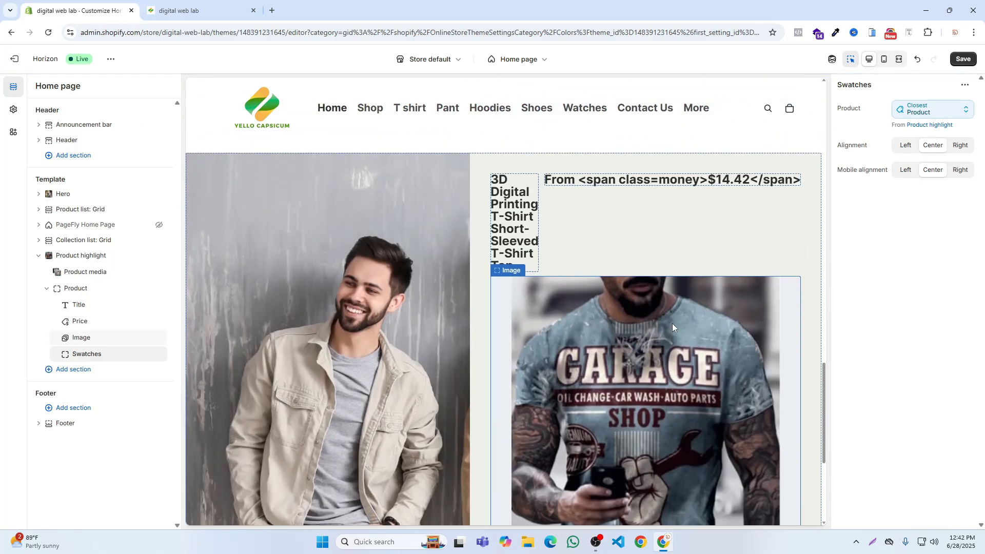
left_click(940, 109)
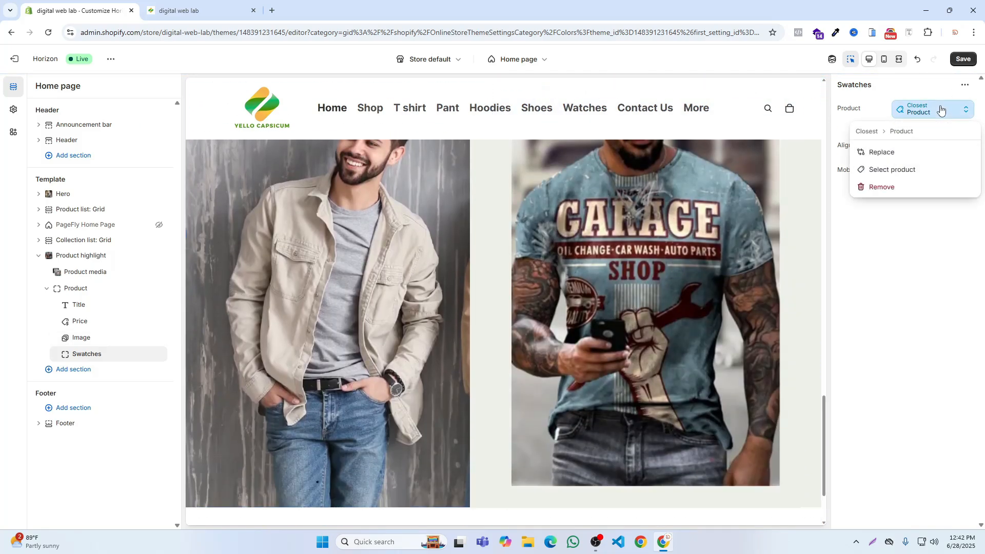
left_click(941, 110)
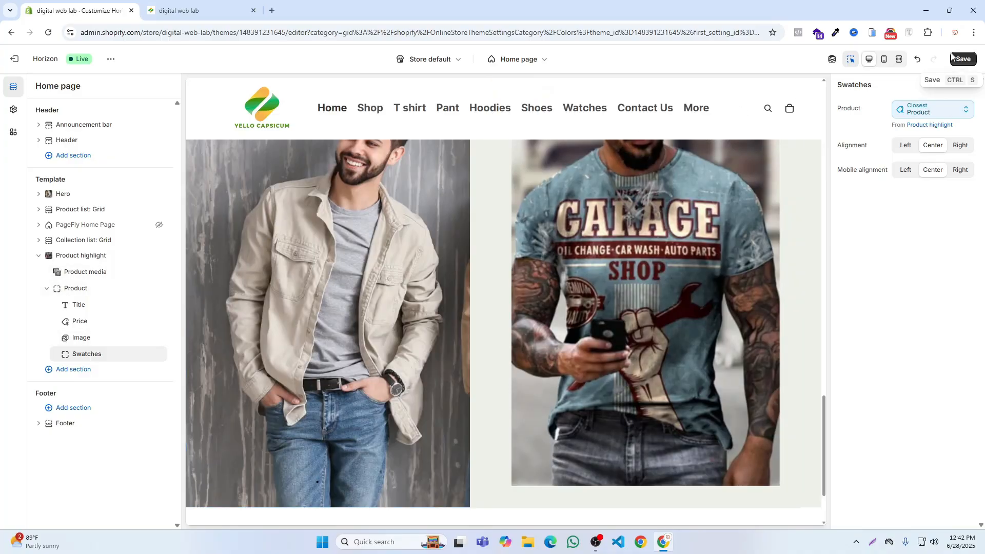
left_click(960, 60)
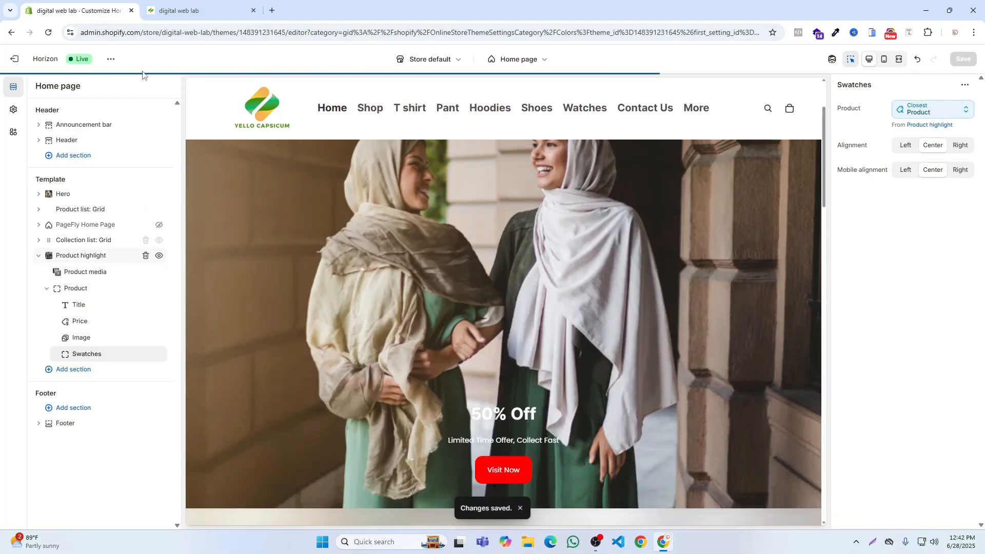
Reload the live storefront to check the product highlight section's swatches and return to the theme customizer.
left_click(171, 12)
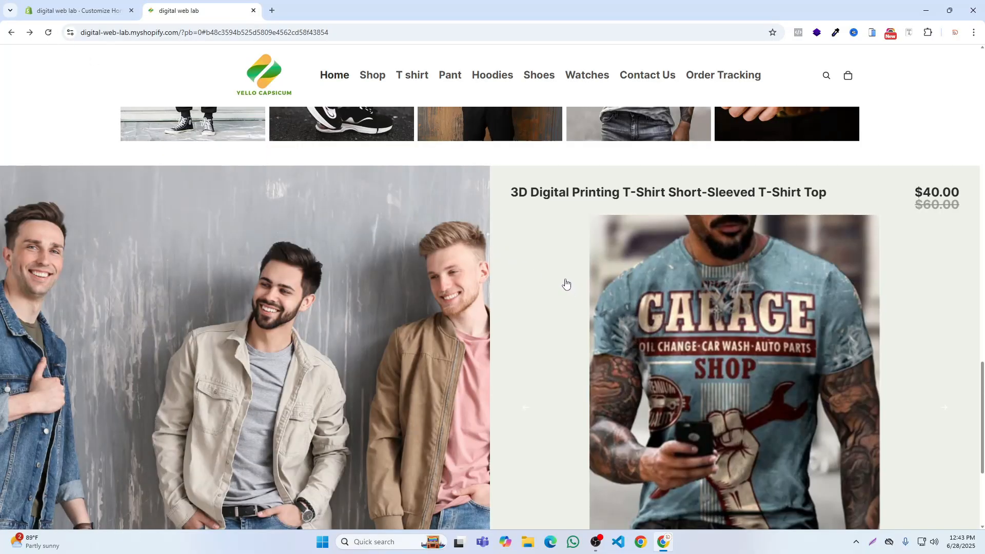
left_click(48, 32)
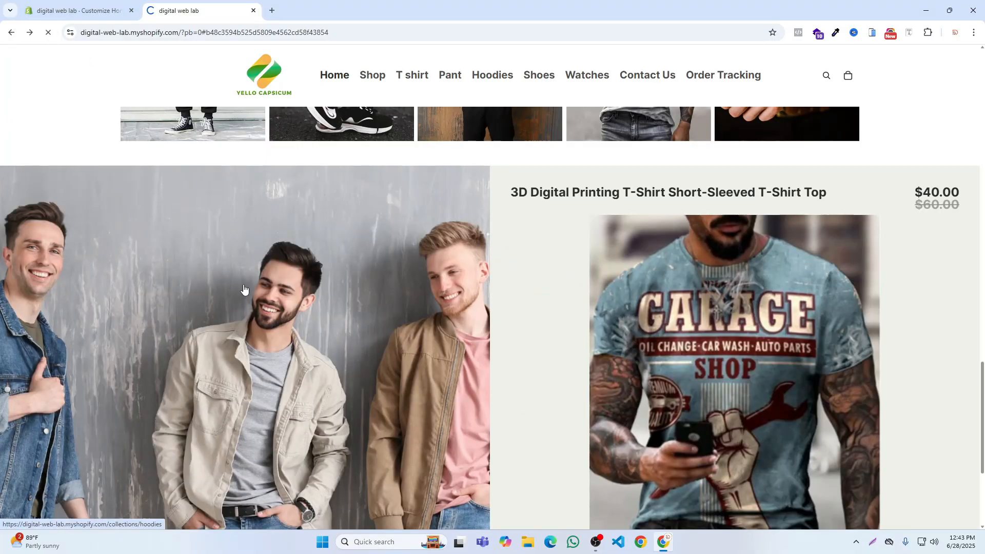
left_click(113, 6)
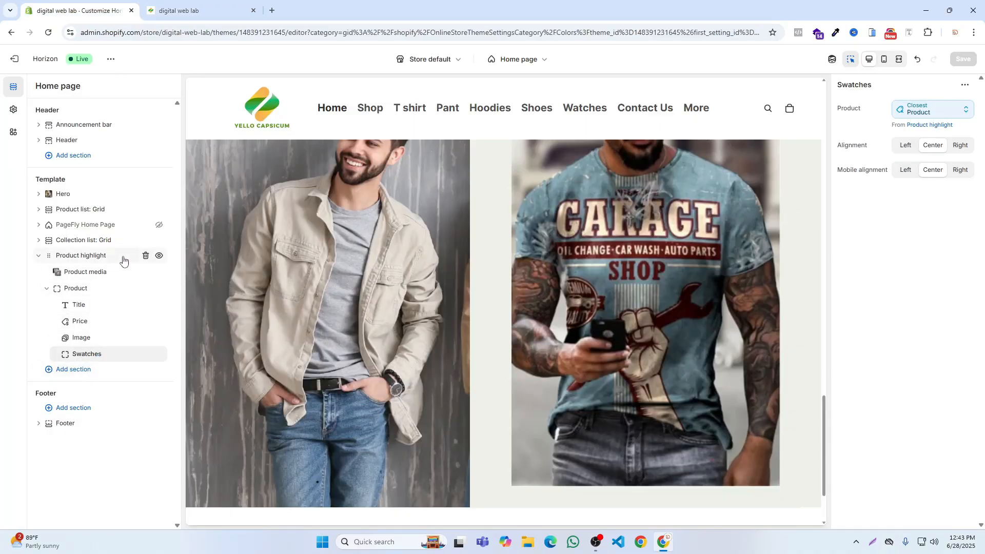
Delete the Product highlight section from the home page template and browse the Storytelling sections available to add below the collection list.
left_click(144, 256)
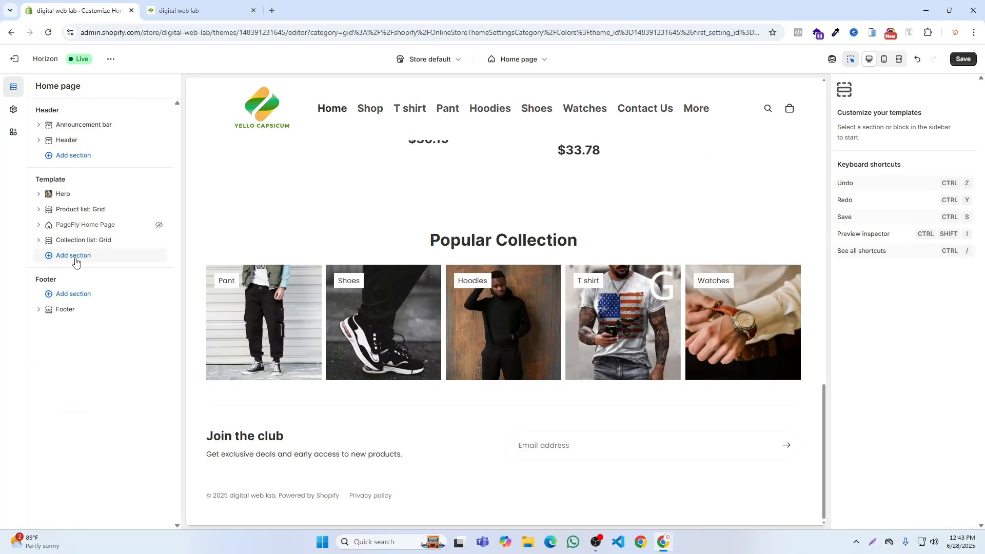
left_click(75, 262)
scroll(248, 408, "down", 10)
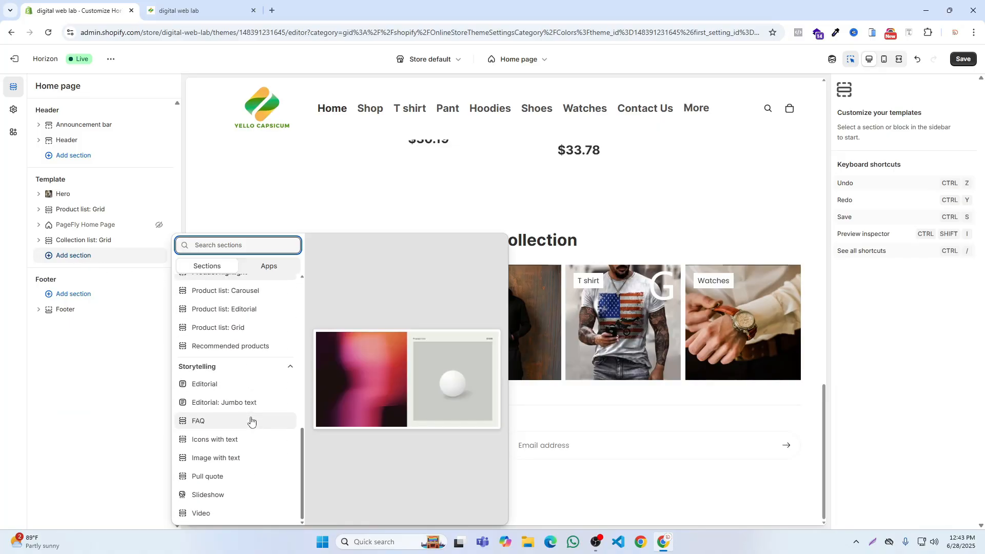